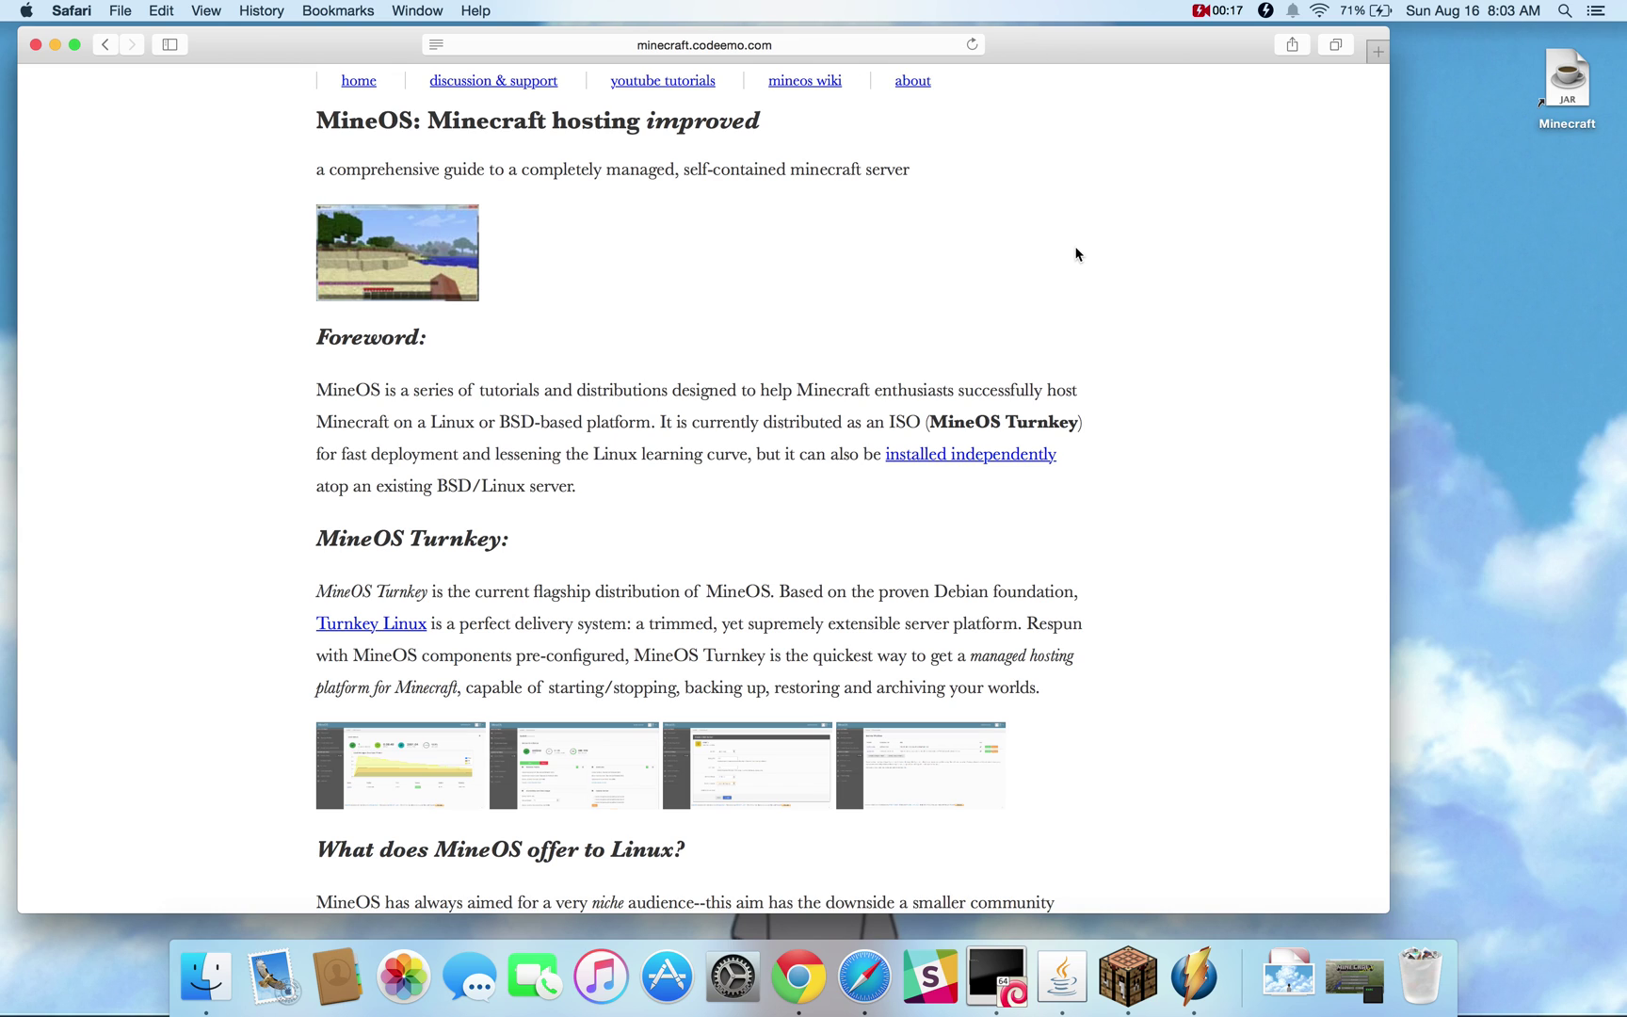
left_click(850, 44)
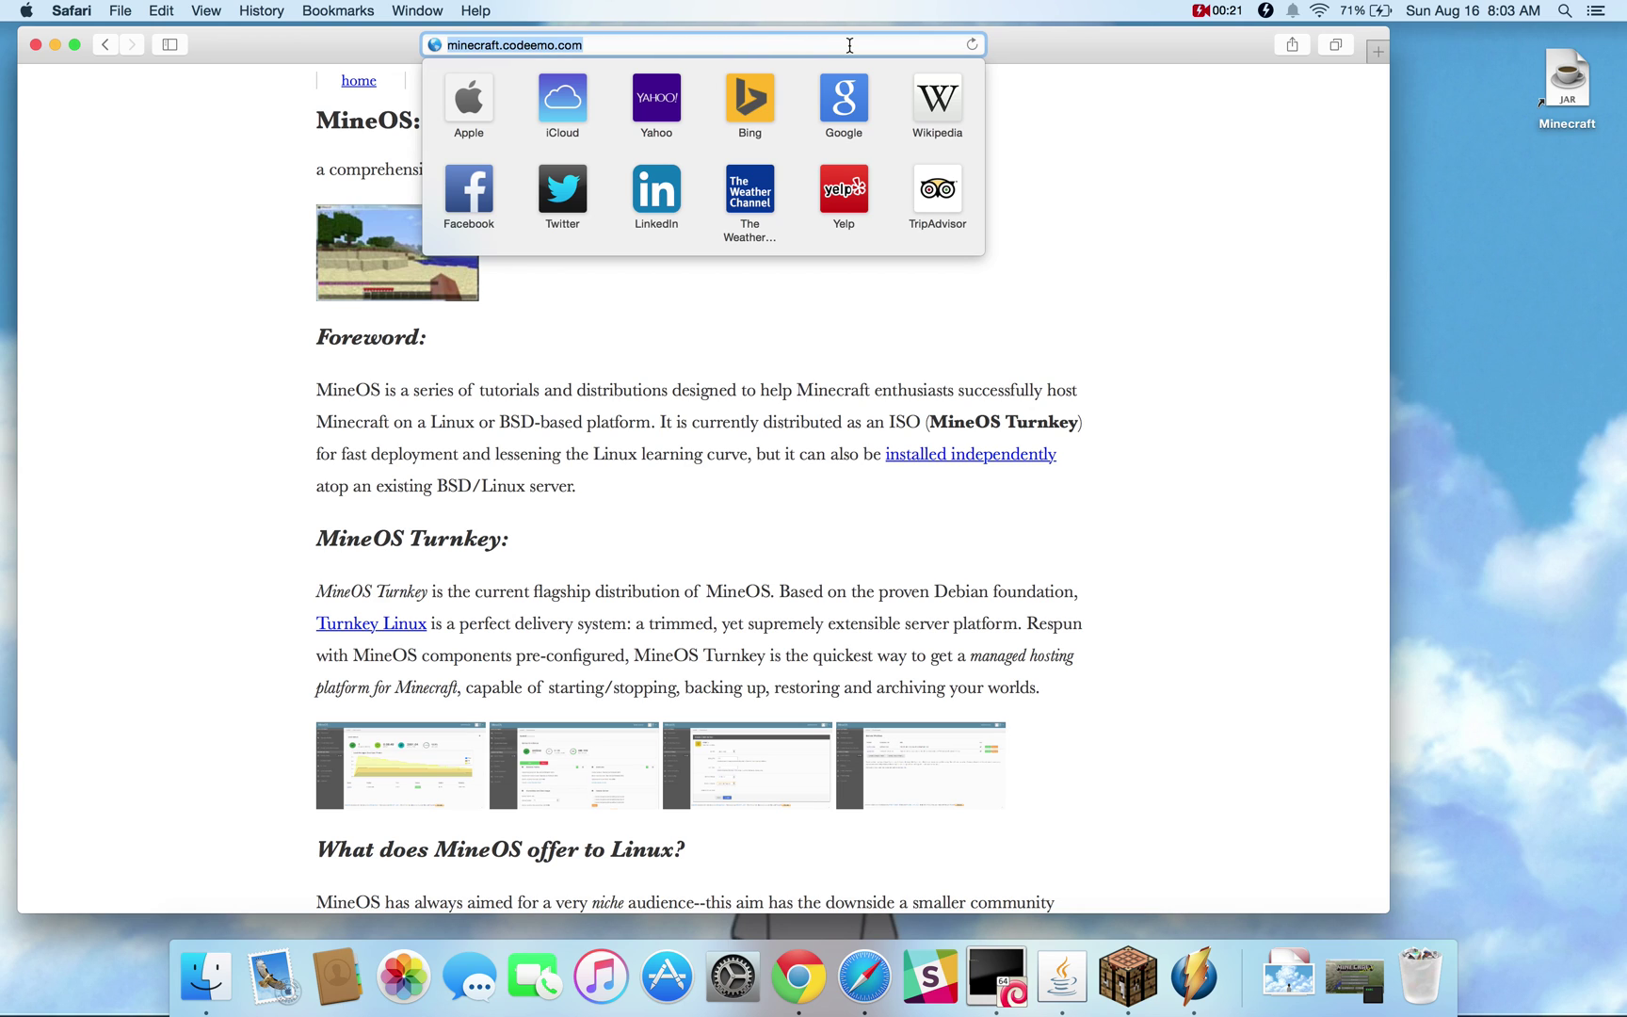
key("BackSpace")
type("https:")
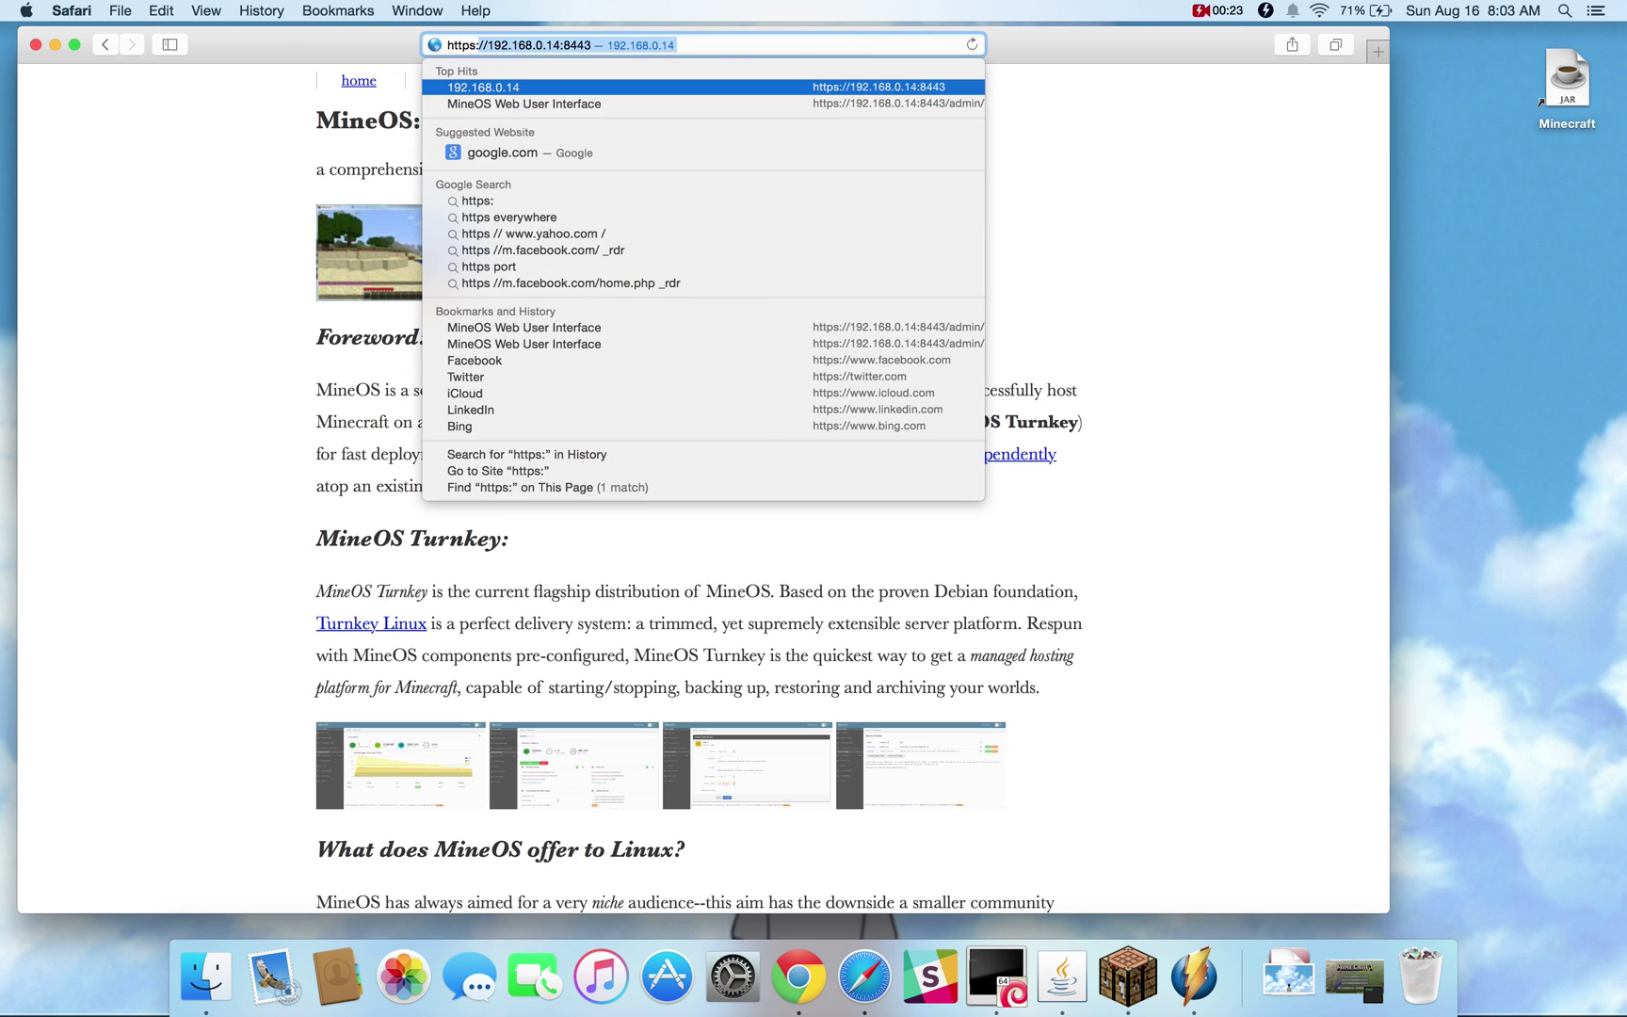
type("//")
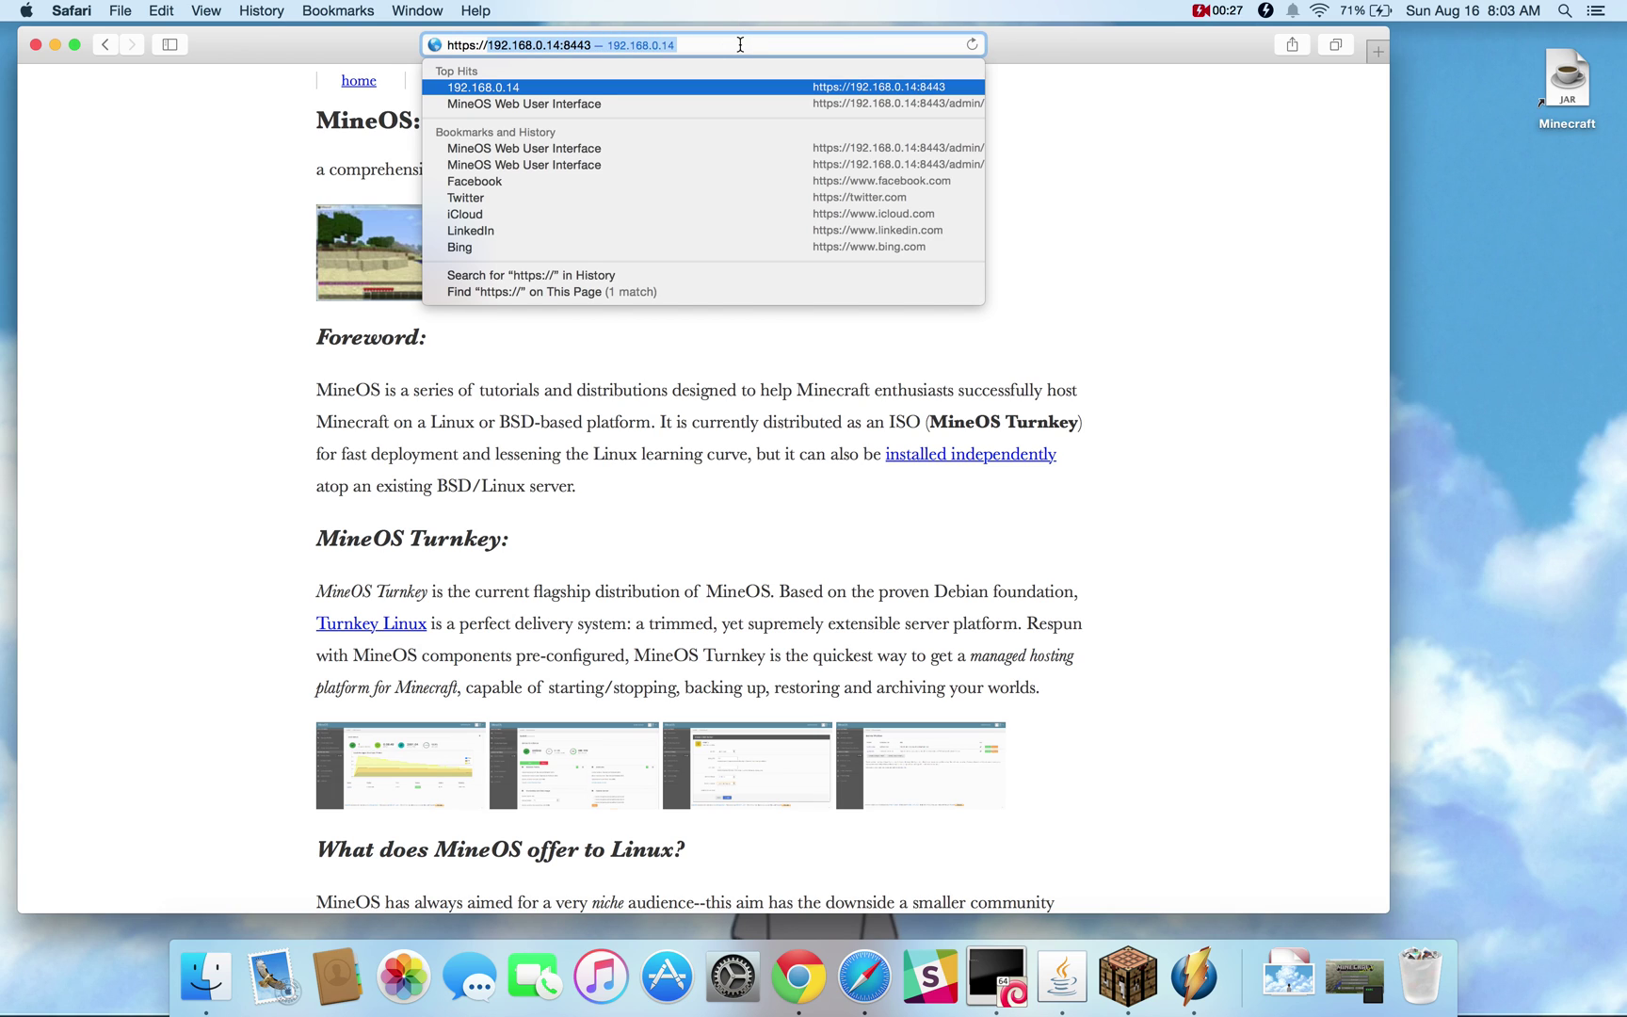
key("Return")
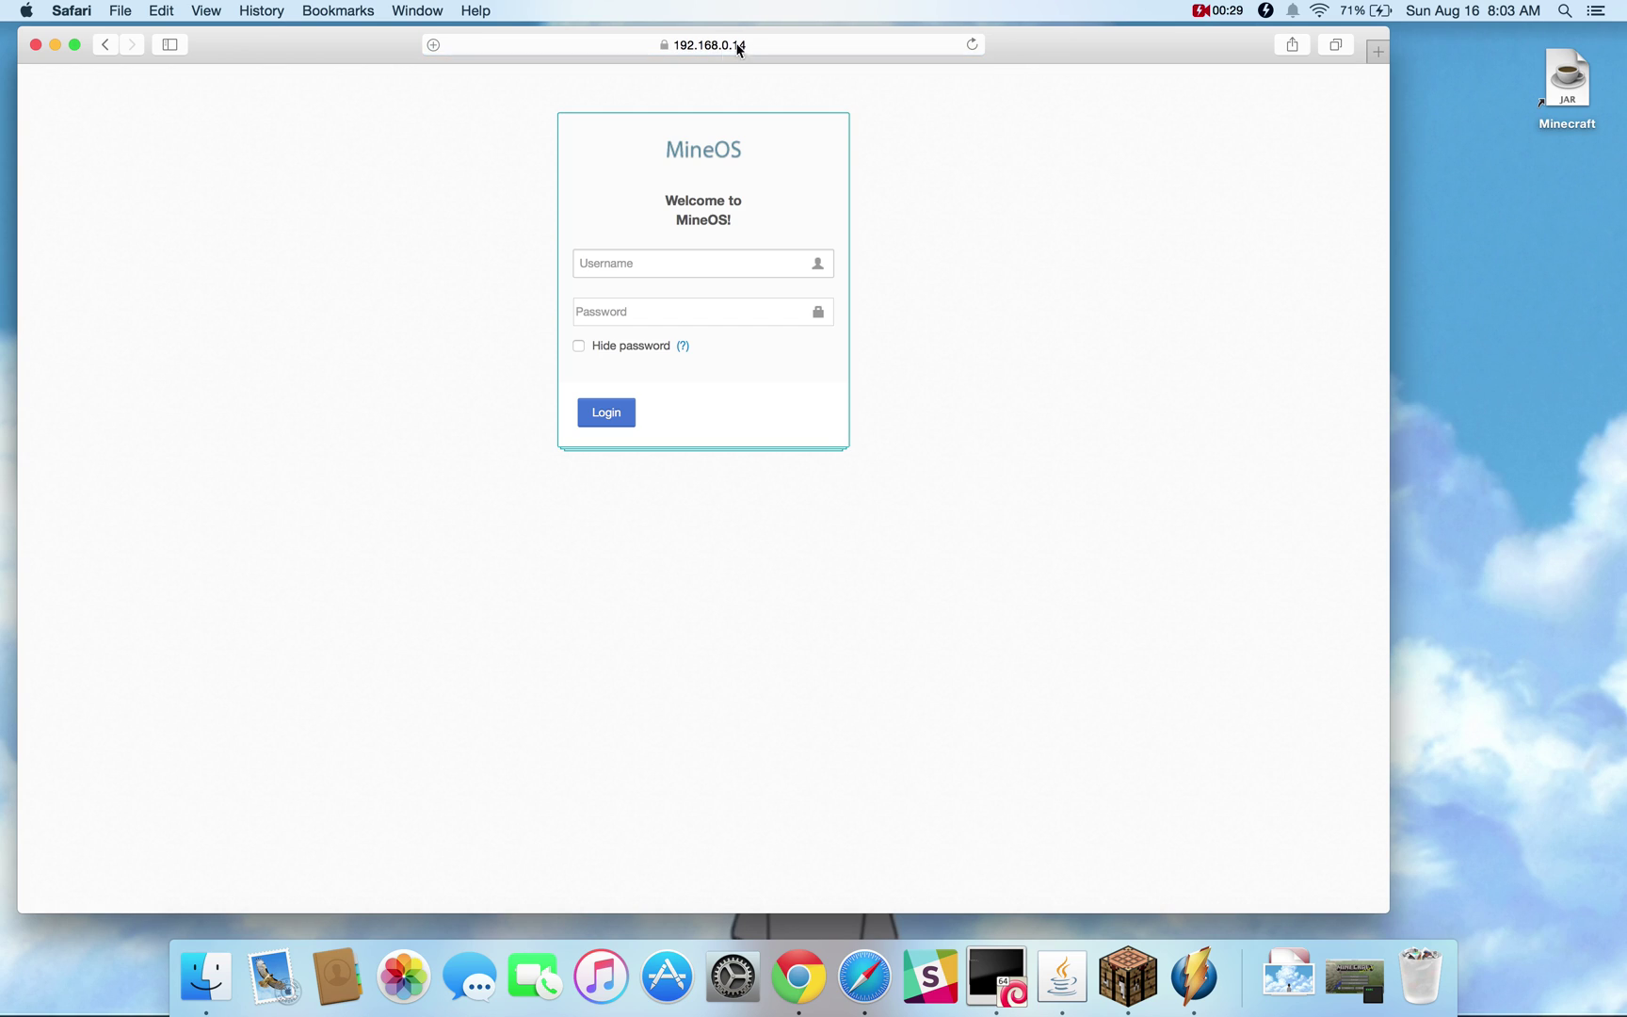
Log in with the account's username and password
left_click(611, 256)
type("will")
key("Tab")
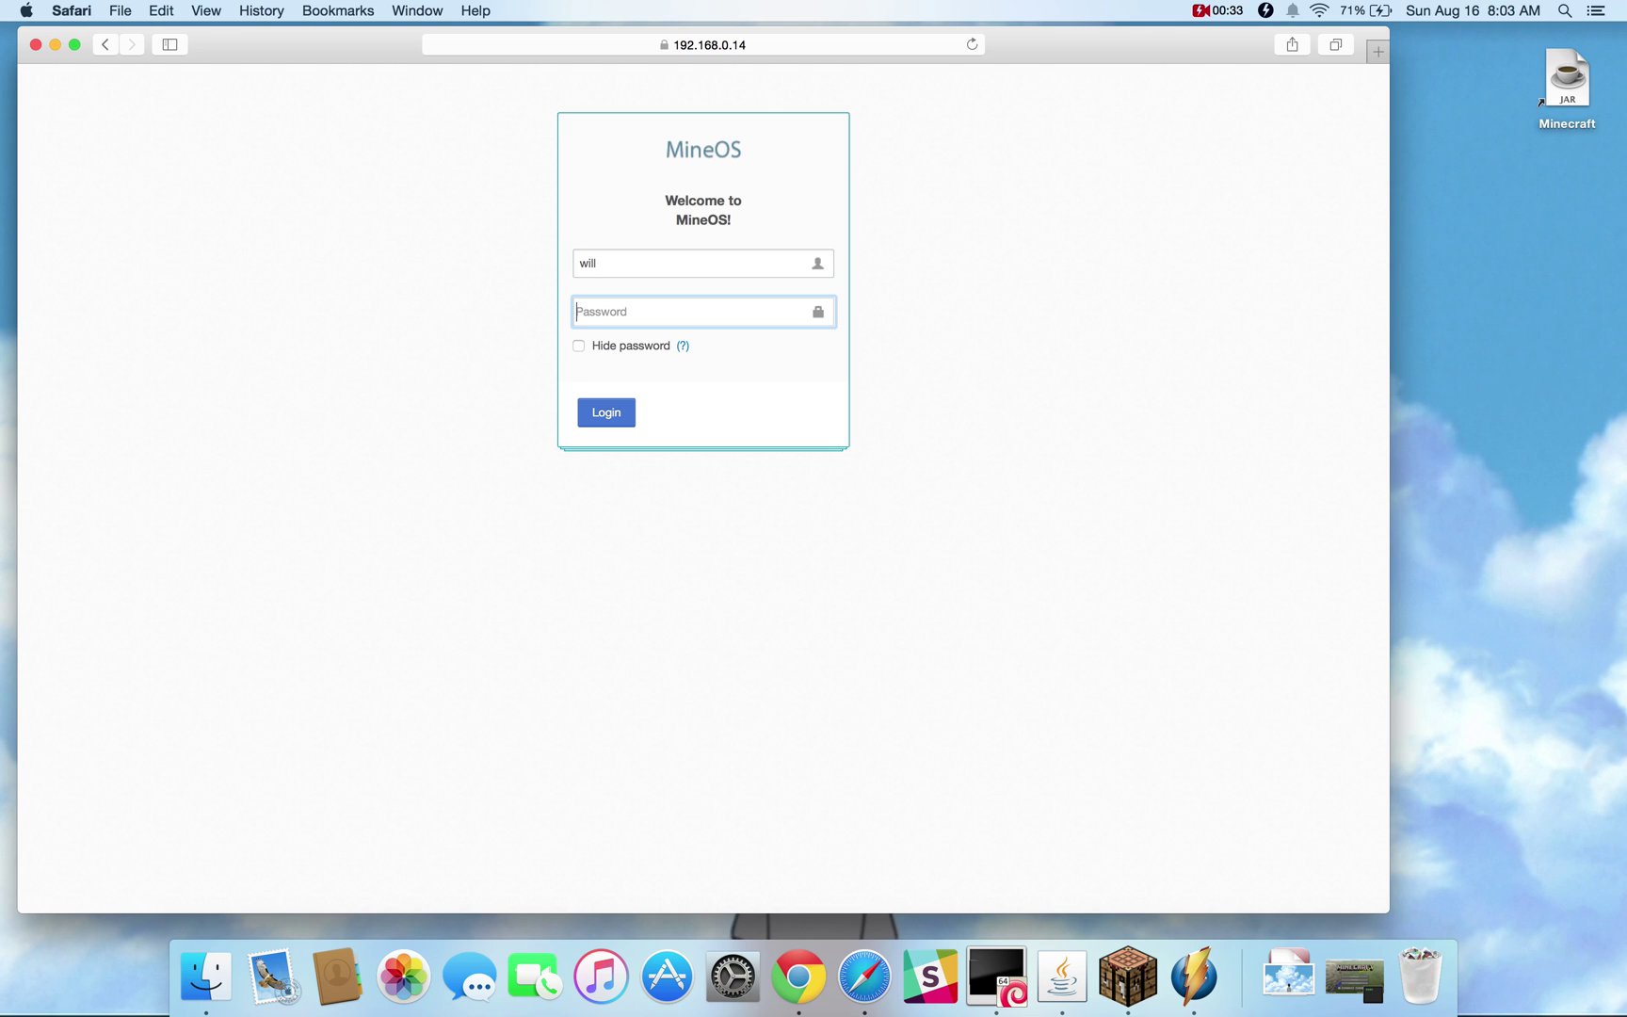
type("password")
left_click(603, 408)
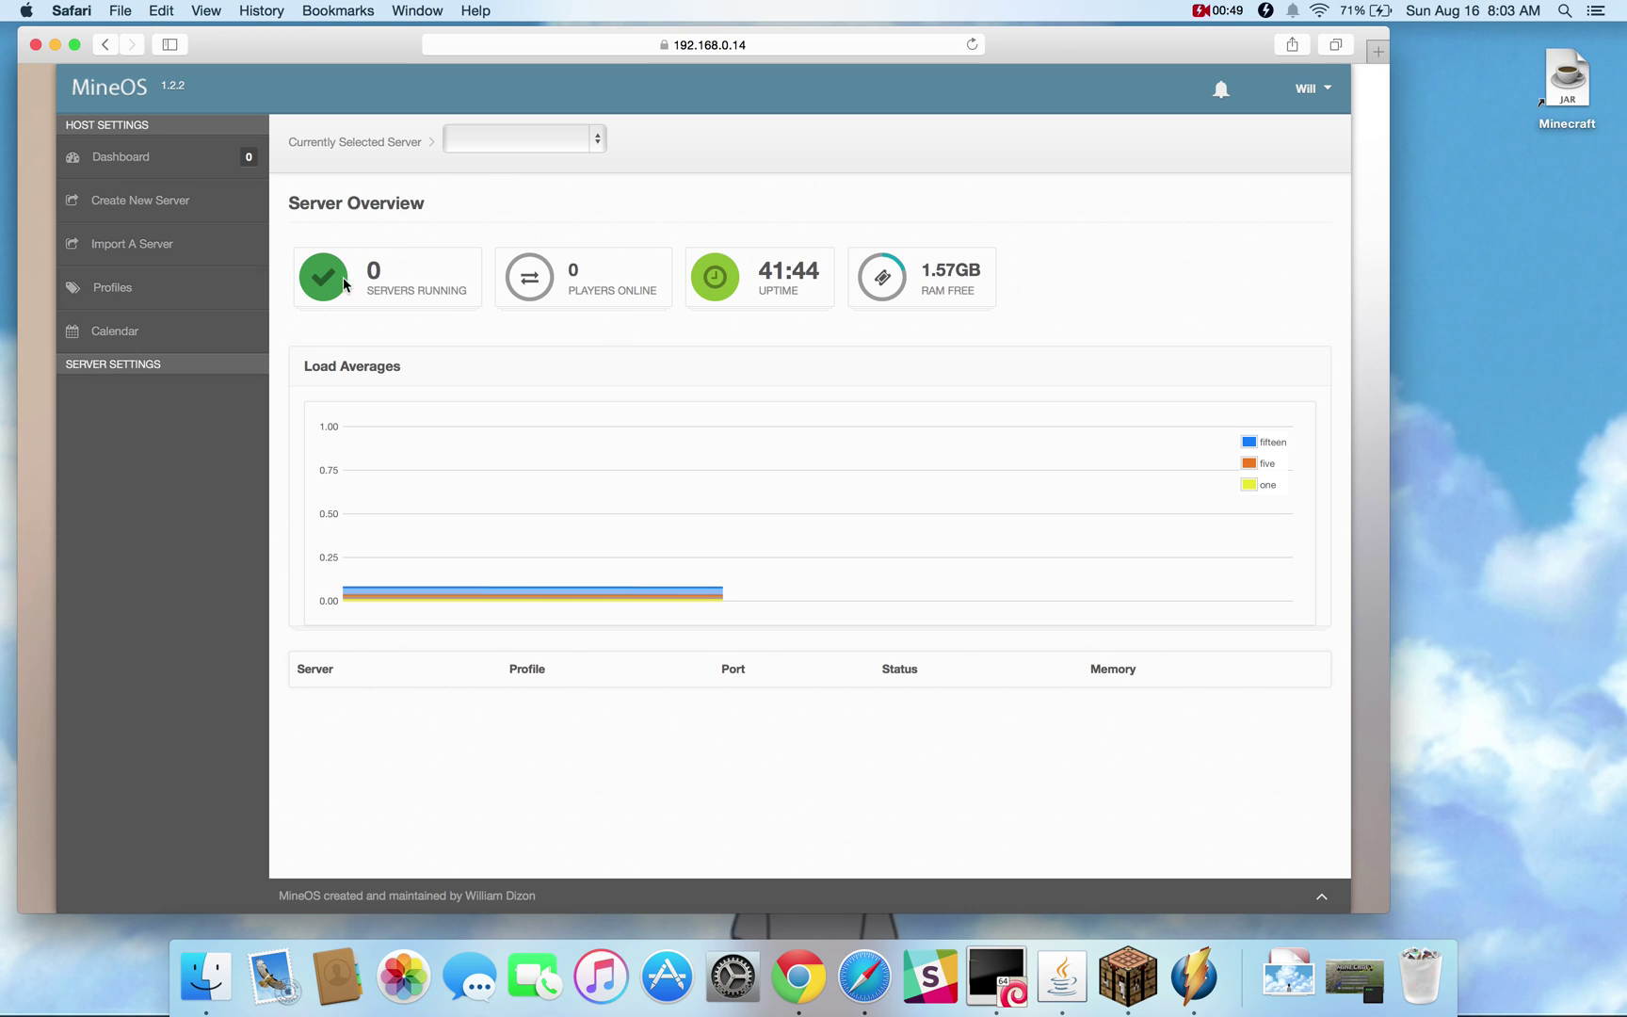
Browse the Mojang server jars under Profiles and download the 1.8.8 release
left_click(123, 297)
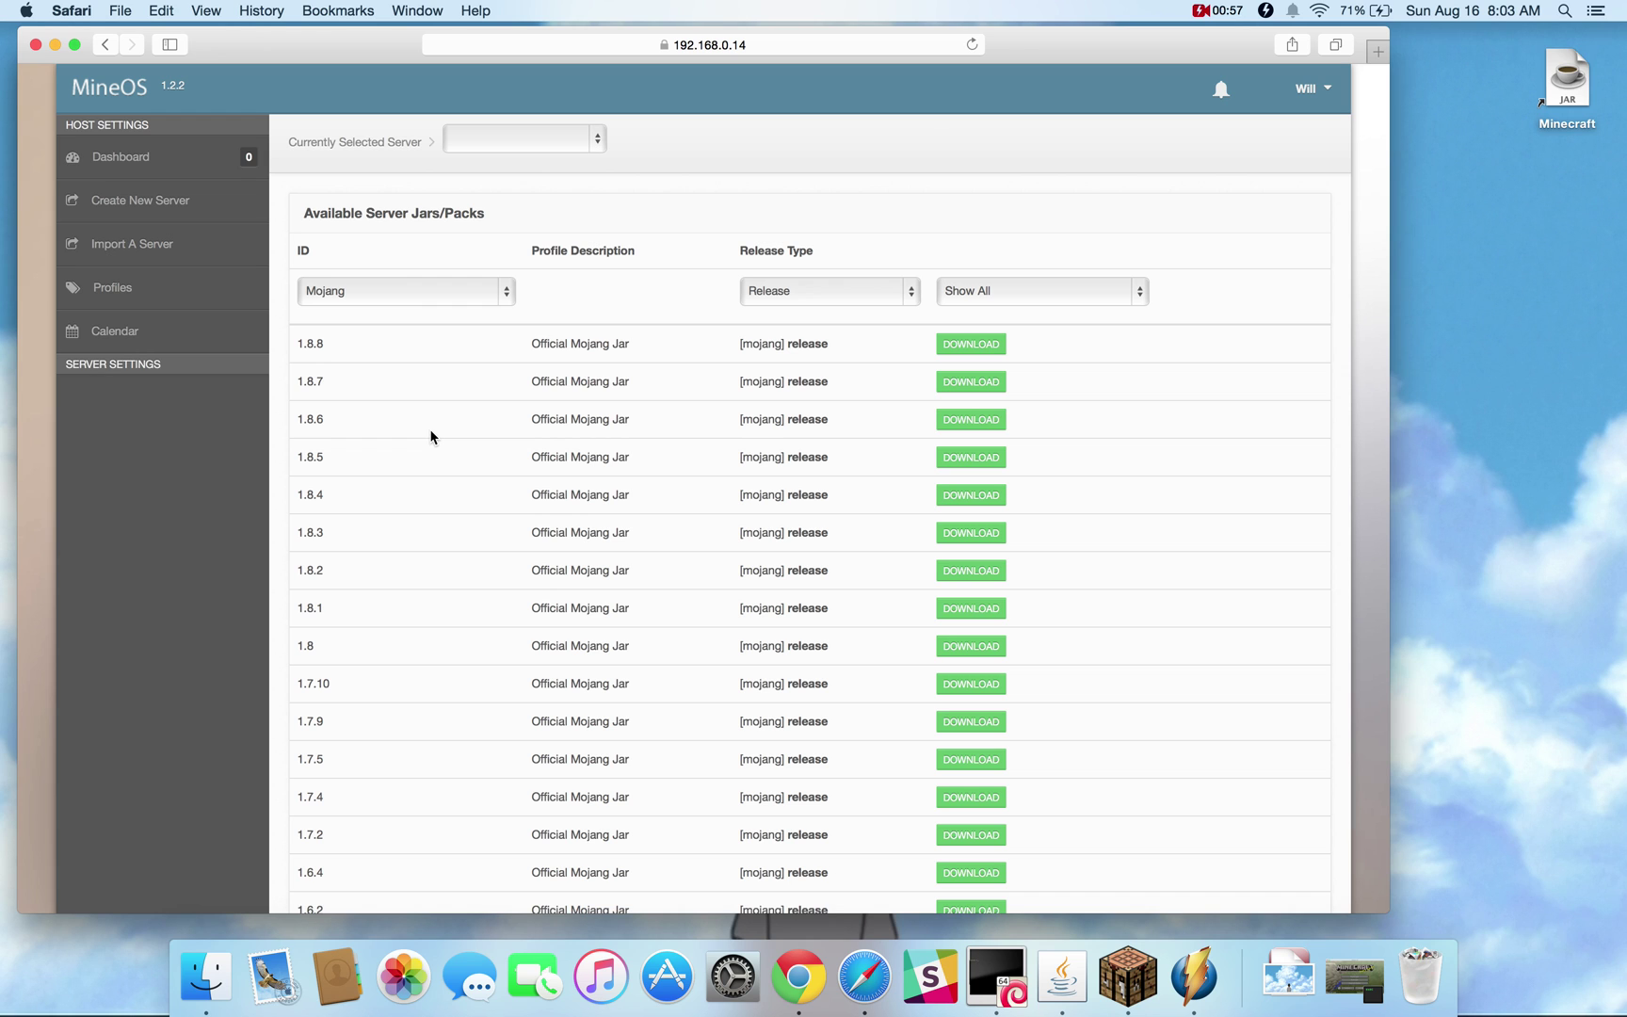
scroll(431, 435, "down", 15)
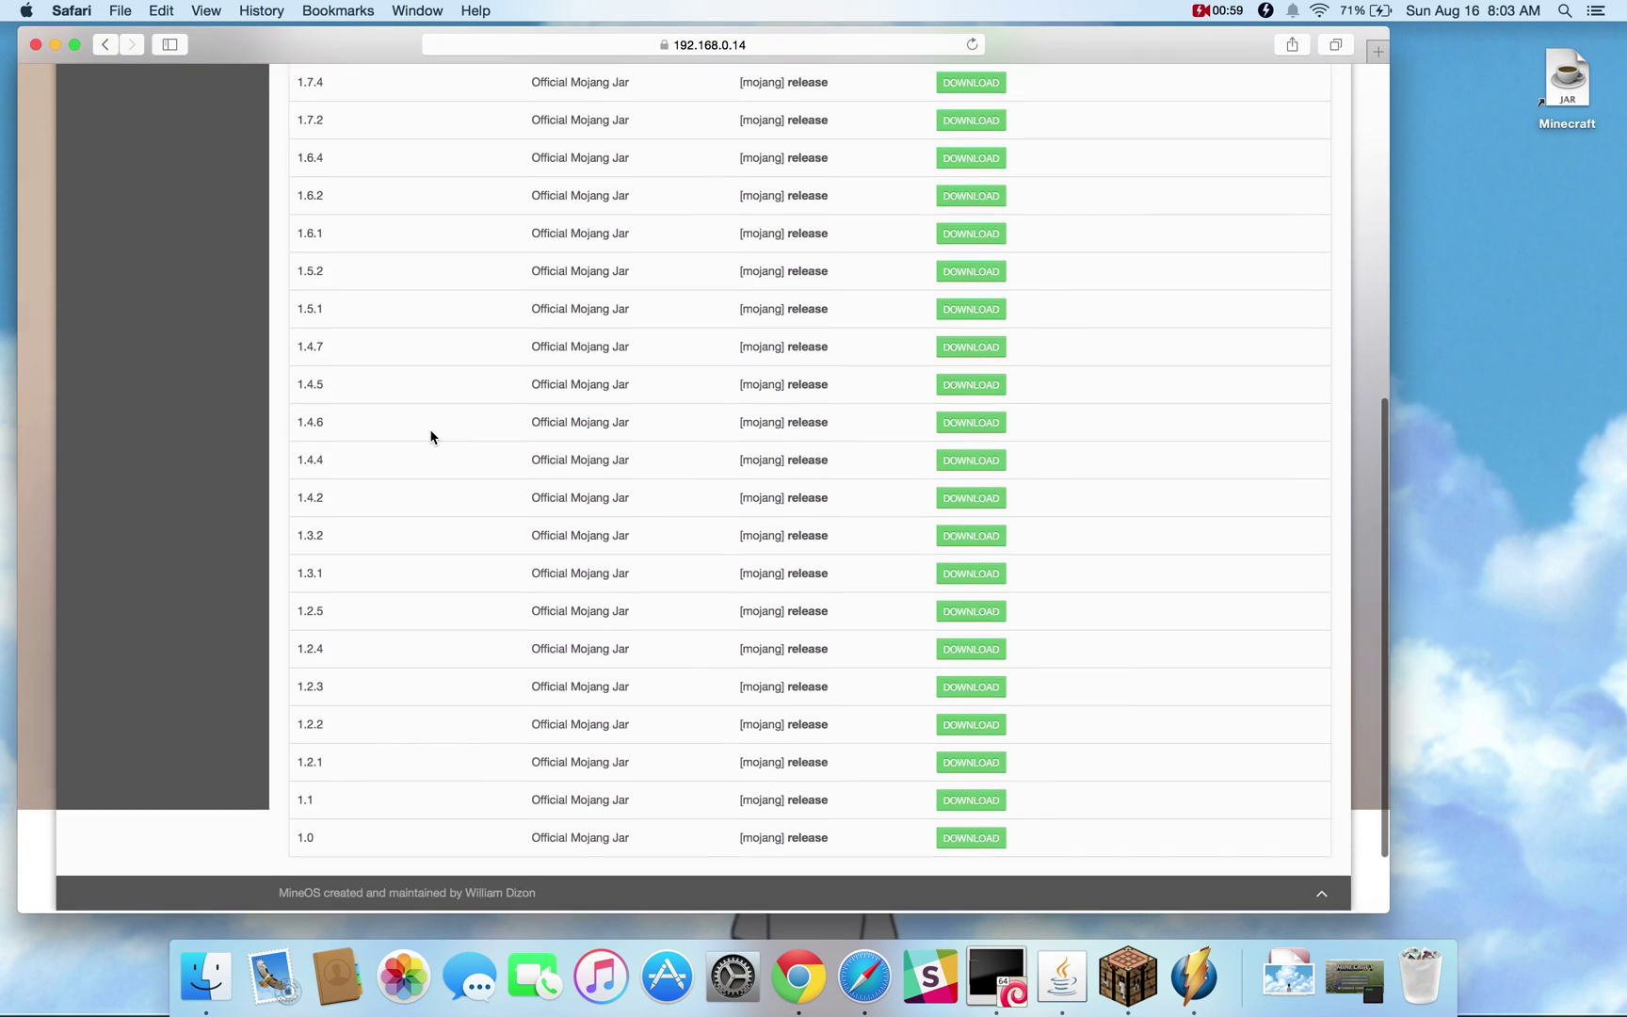
scroll(430, 436, "up", 15)
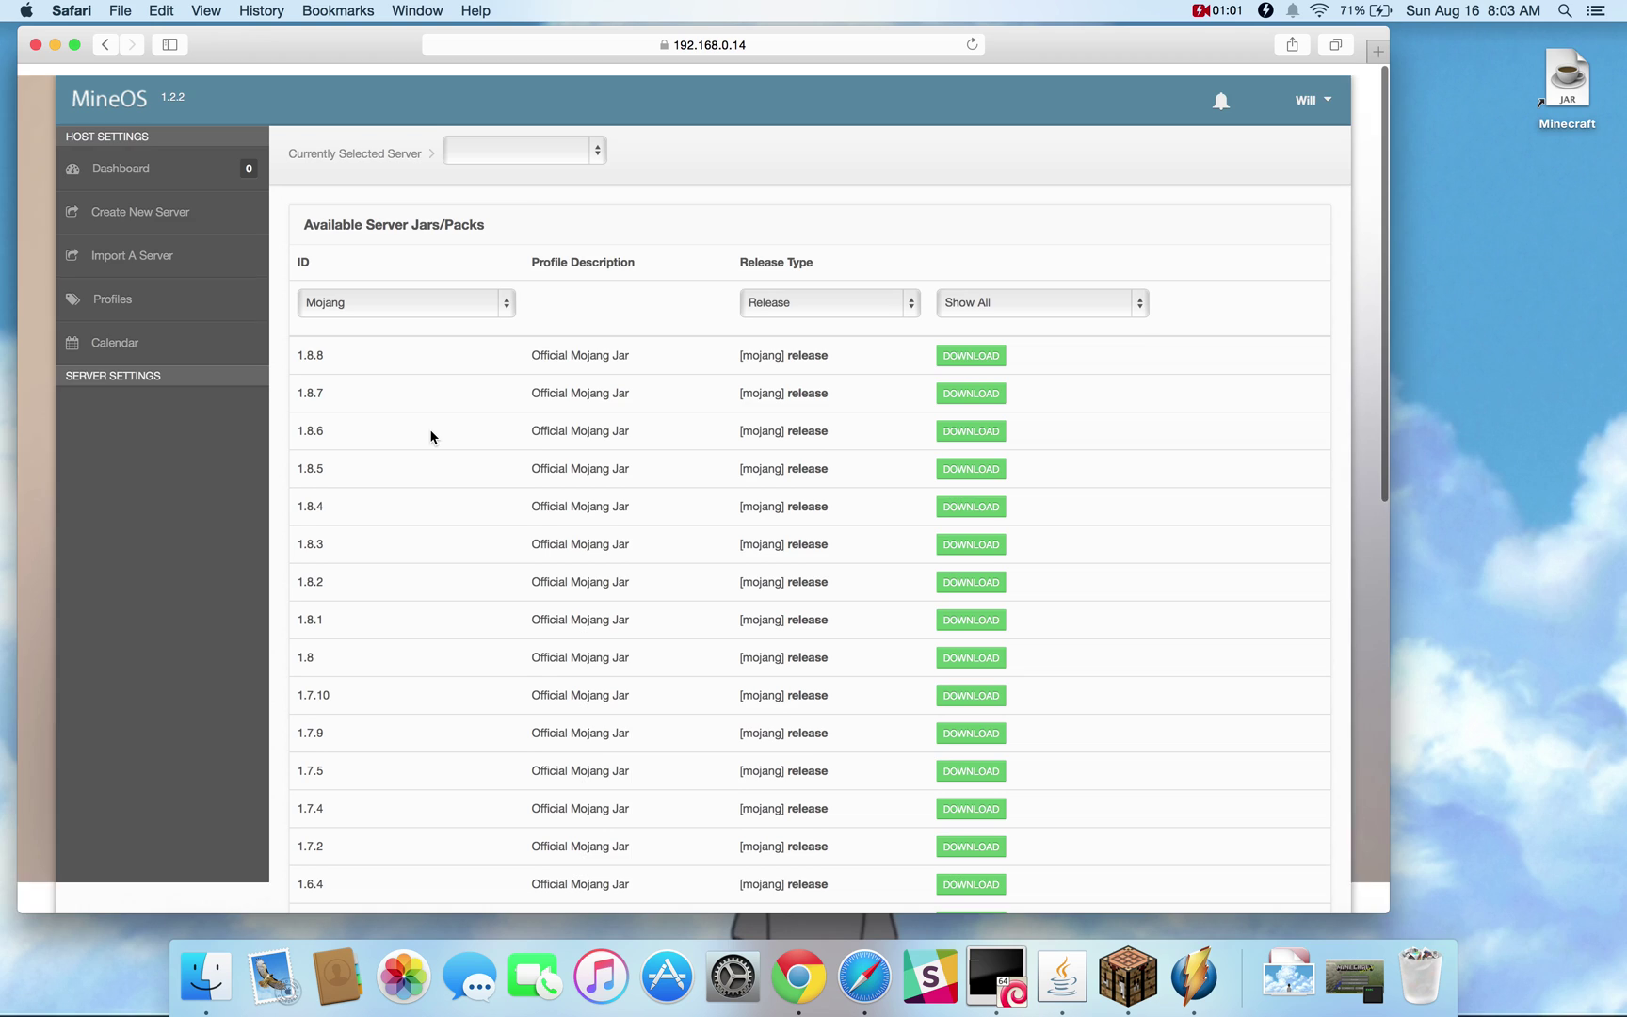
left_click(461, 287)
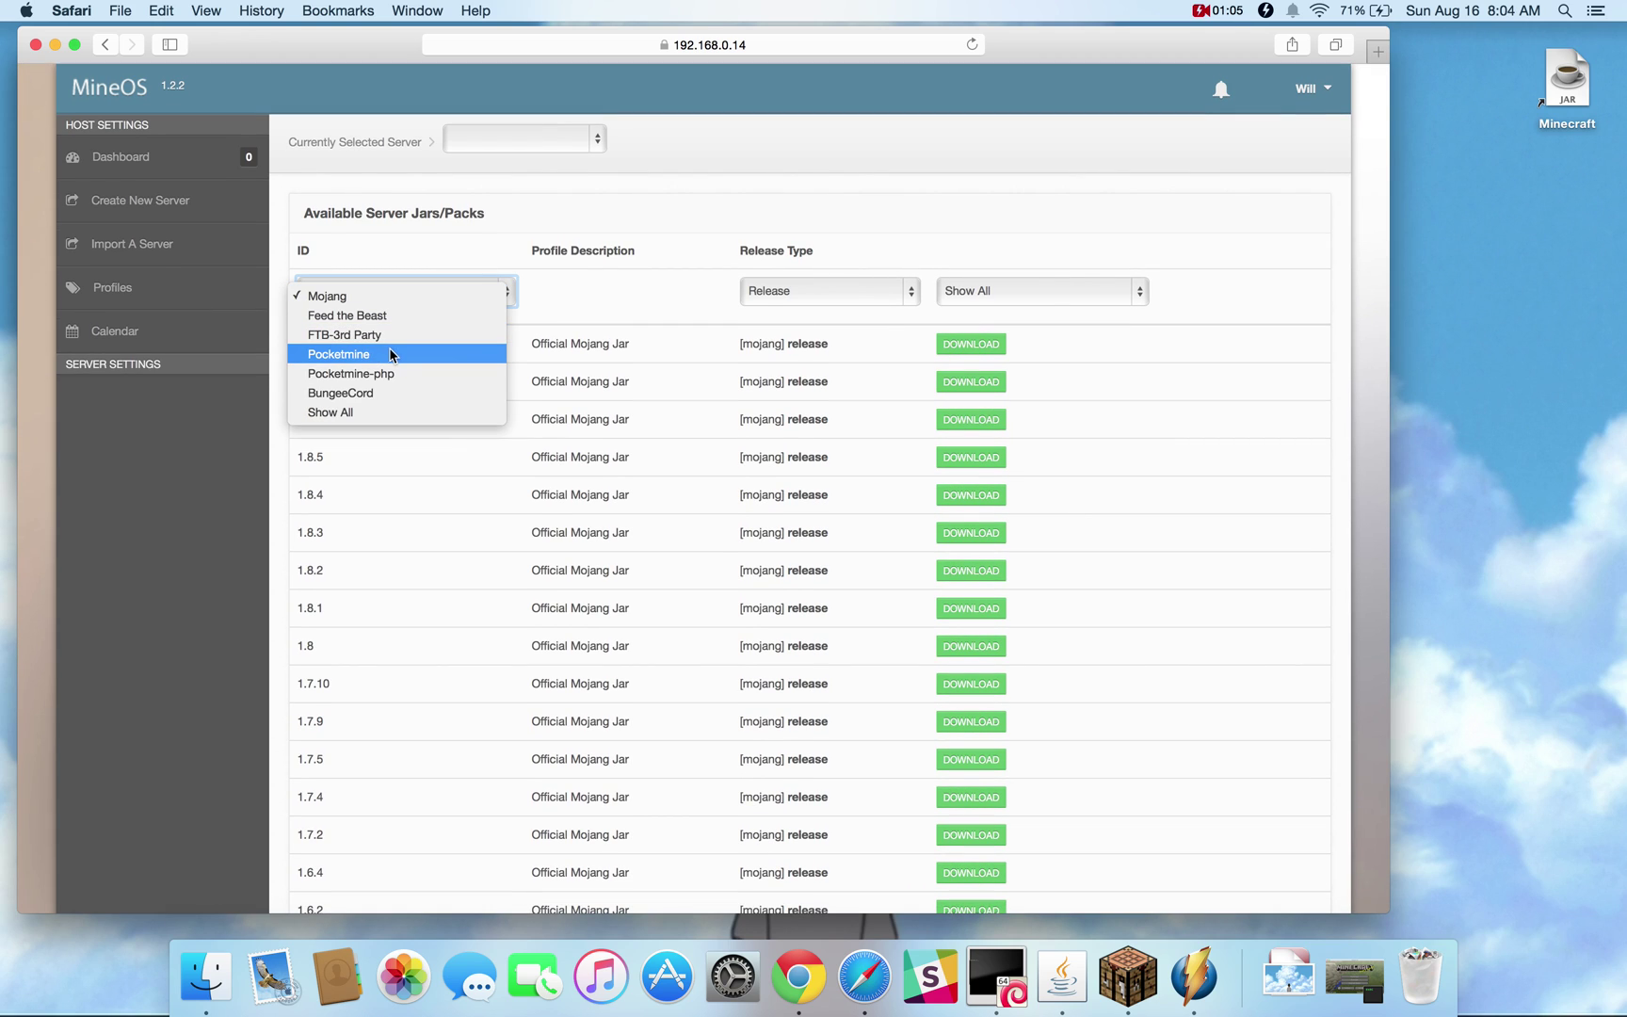
left_click(401, 482)
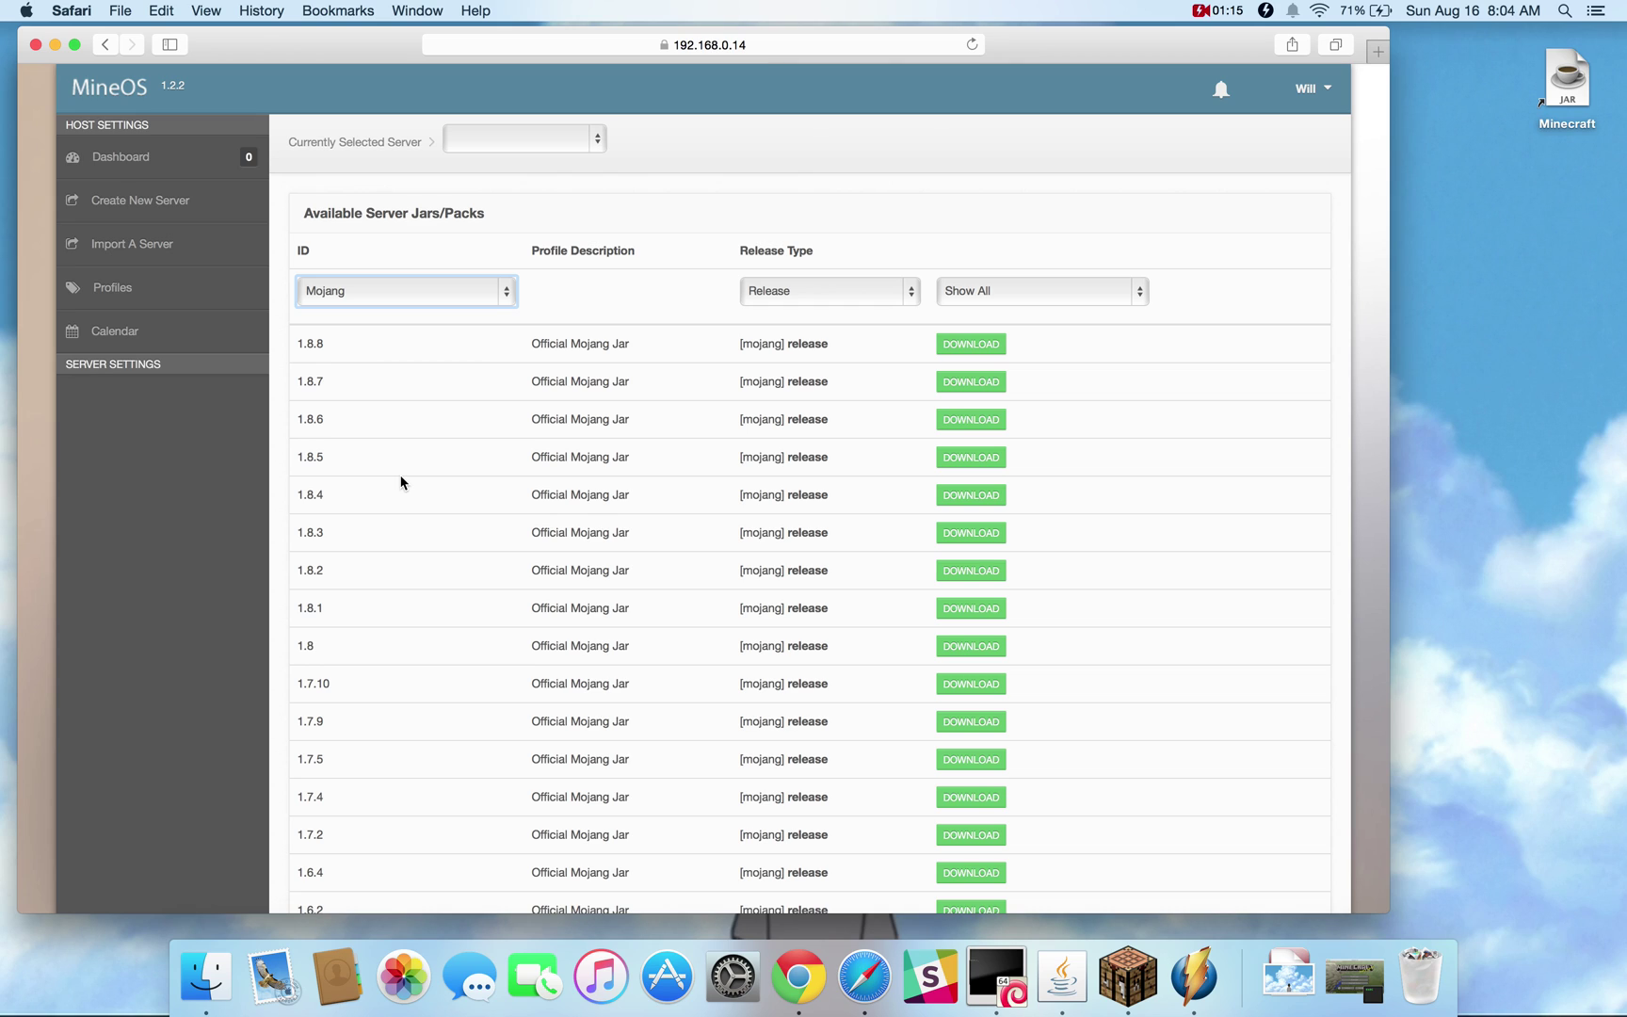
left_click(481, 527)
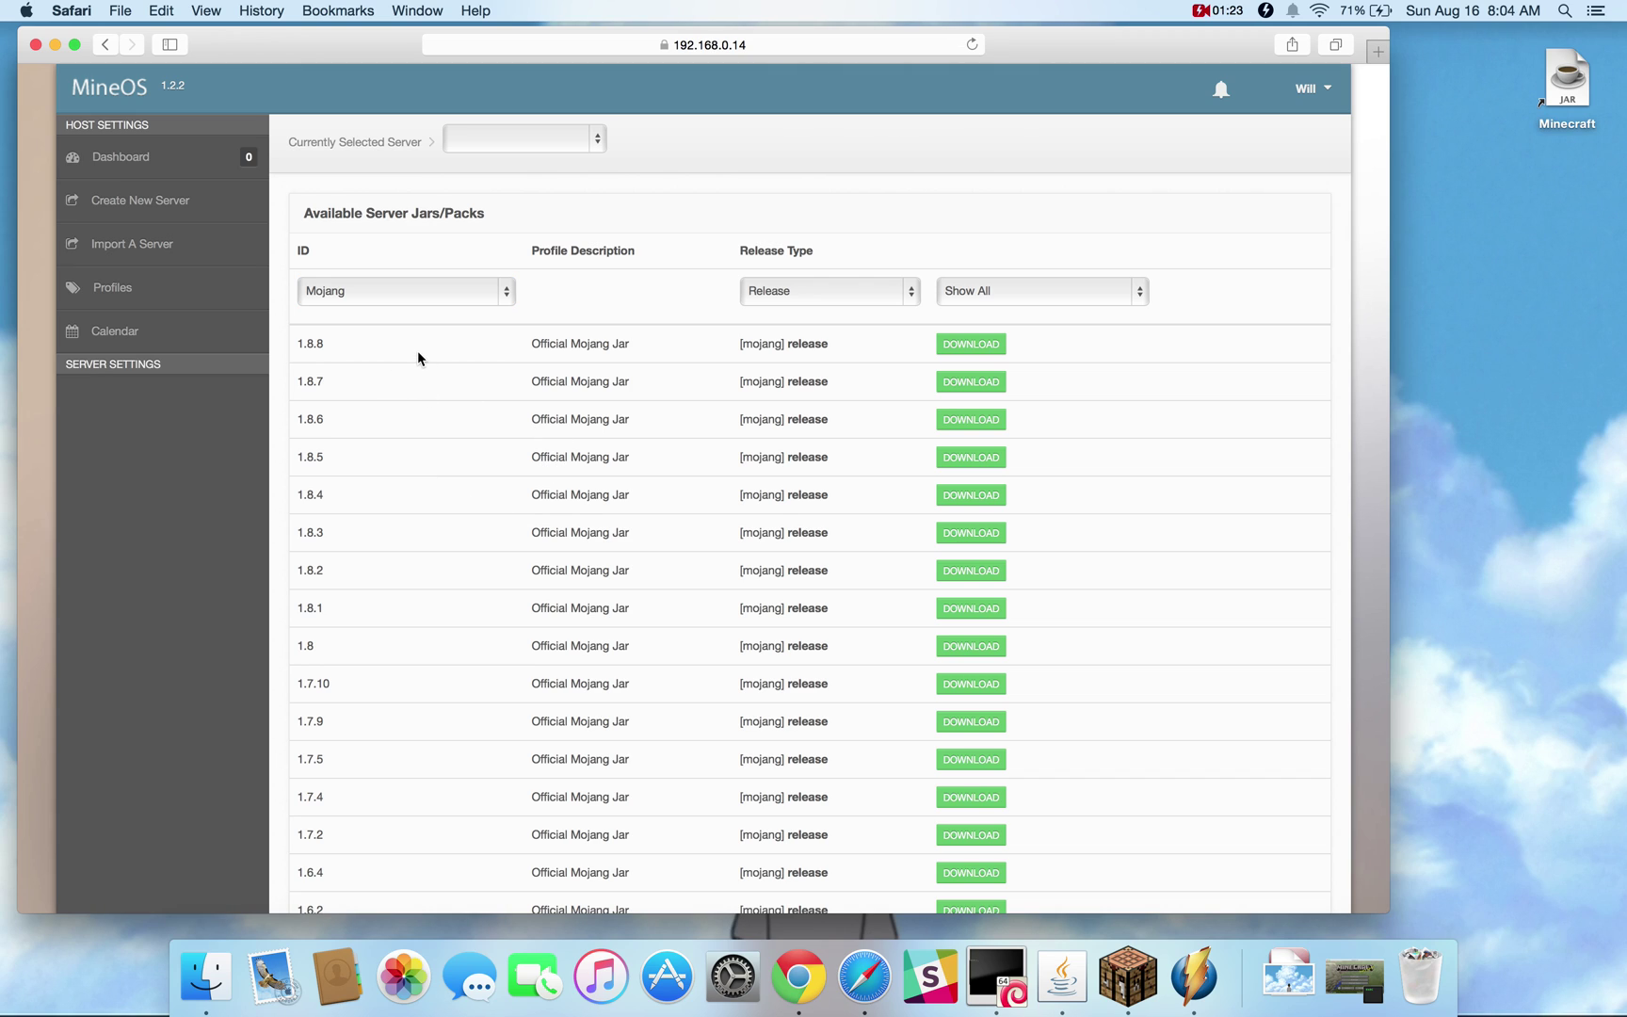
left_click_drag(295, 342, 323, 343)
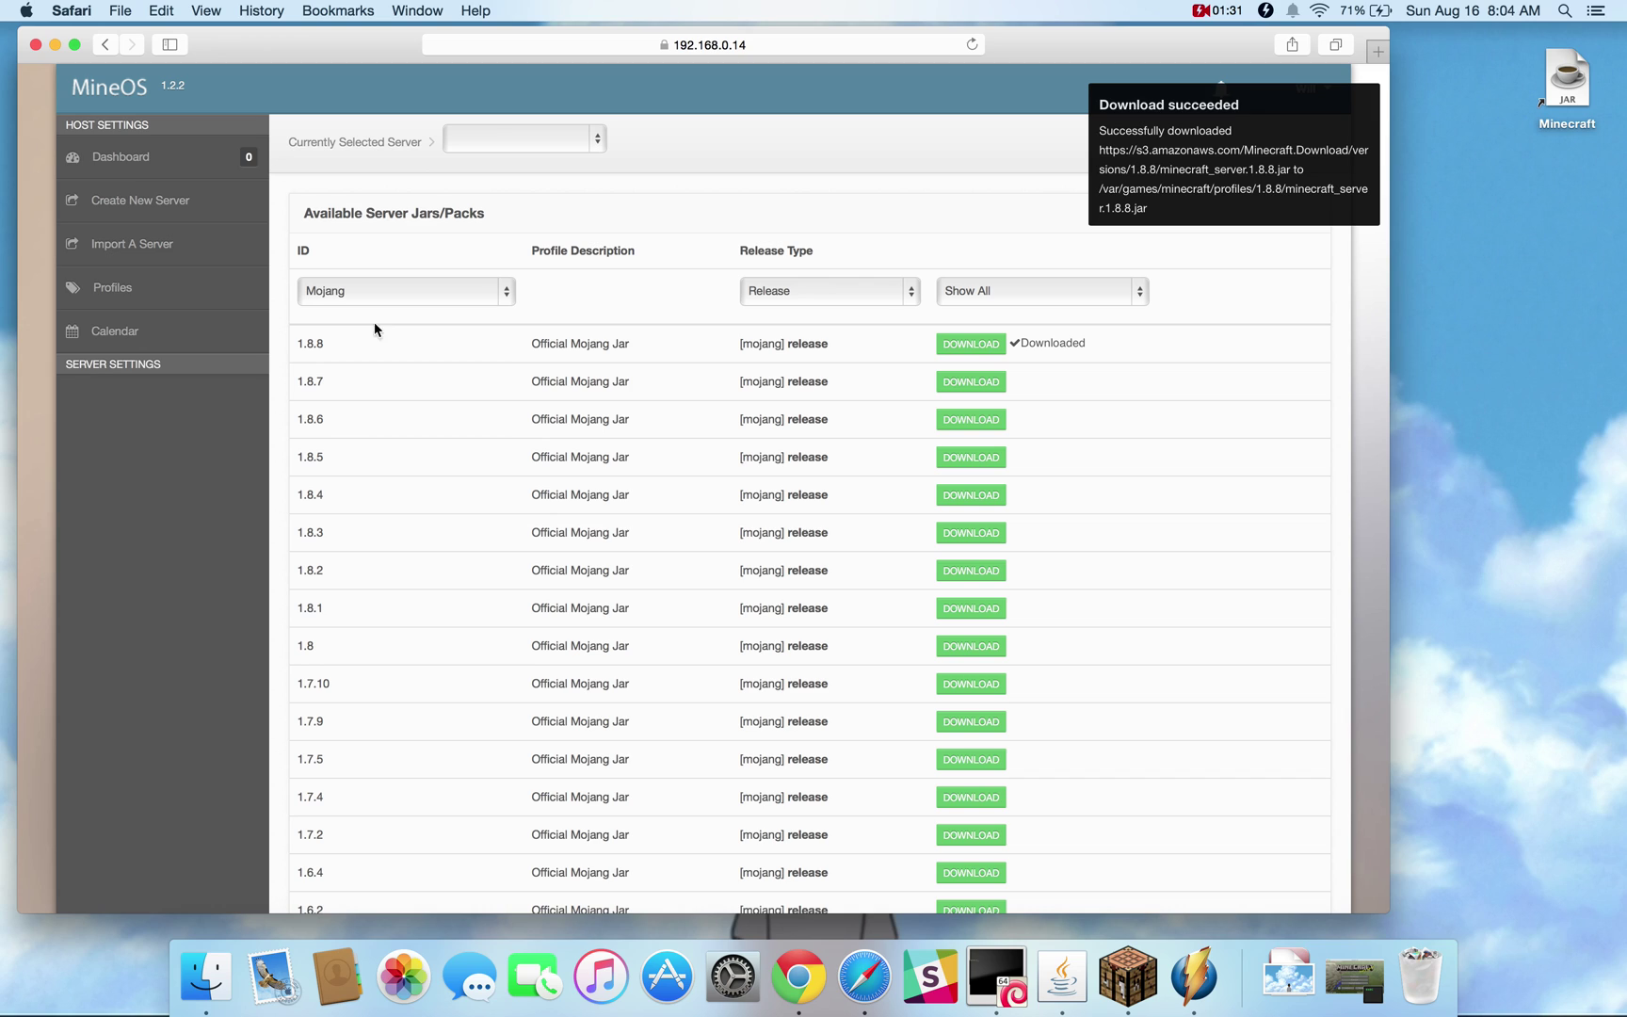
left_click(151, 201)
Create a server named first_server, keeping all default settings
left_click(532, 254)
type("first_")
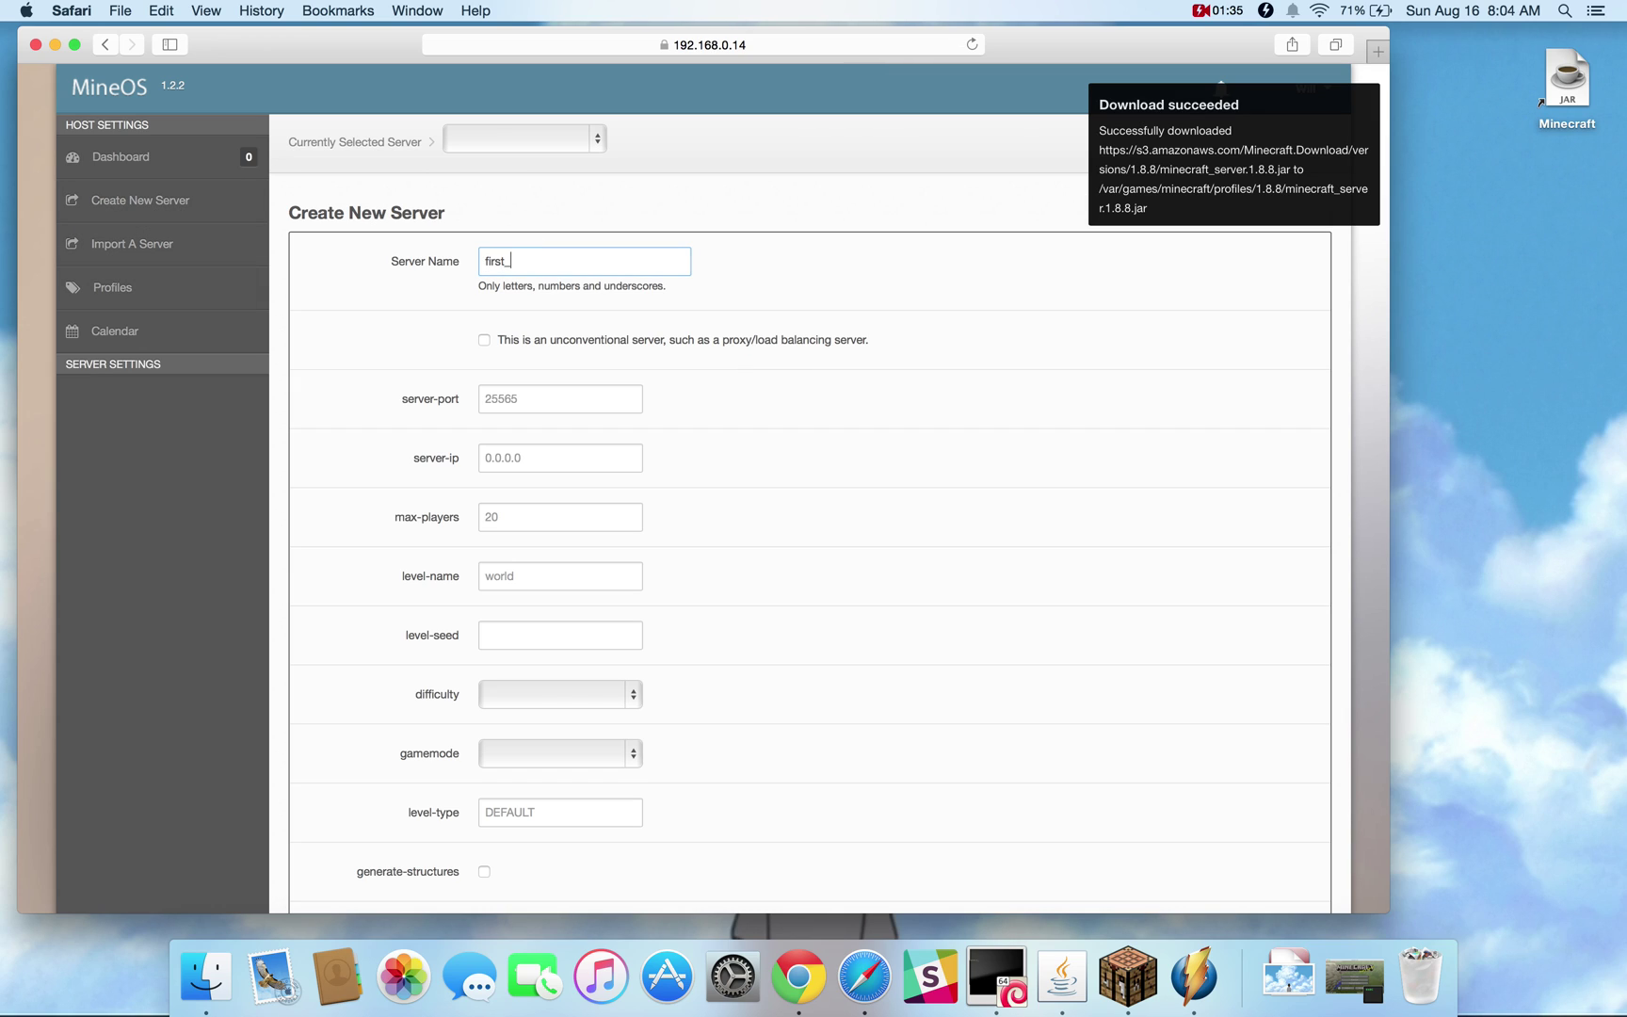
type("server")
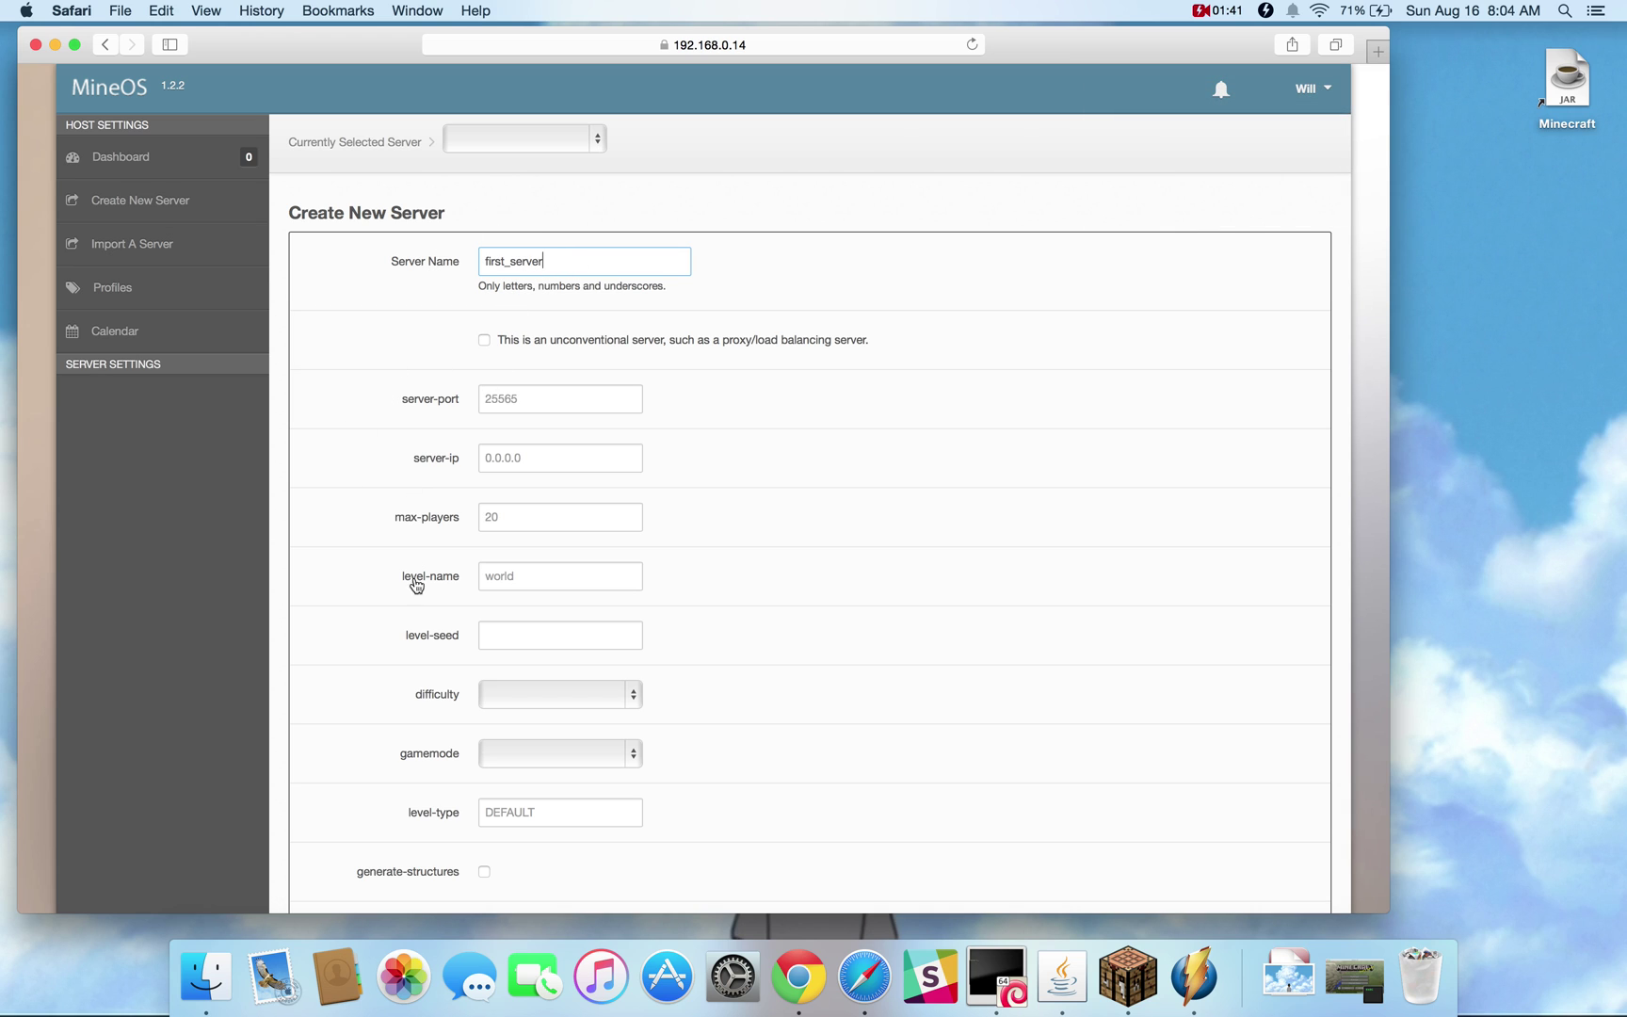
scroll(415, 644, "down", 3)
scroll(417, 653, "up", 3)
scroll(306, 471, "down", 3)
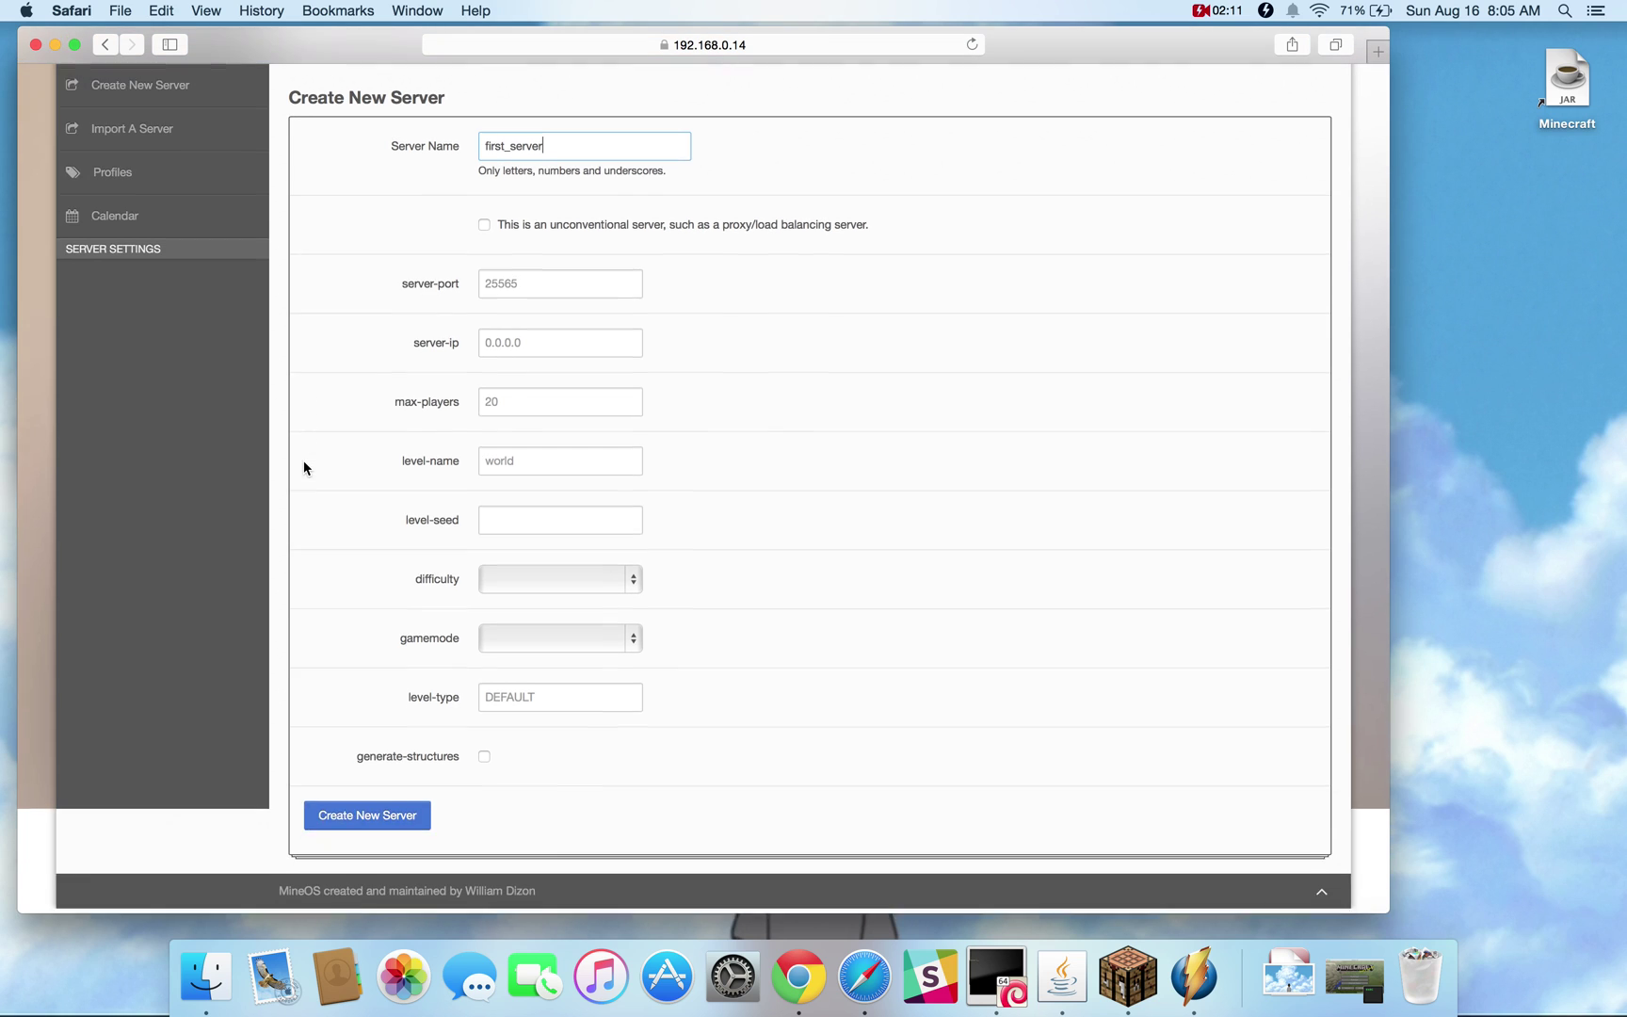
left_click(347, 823)
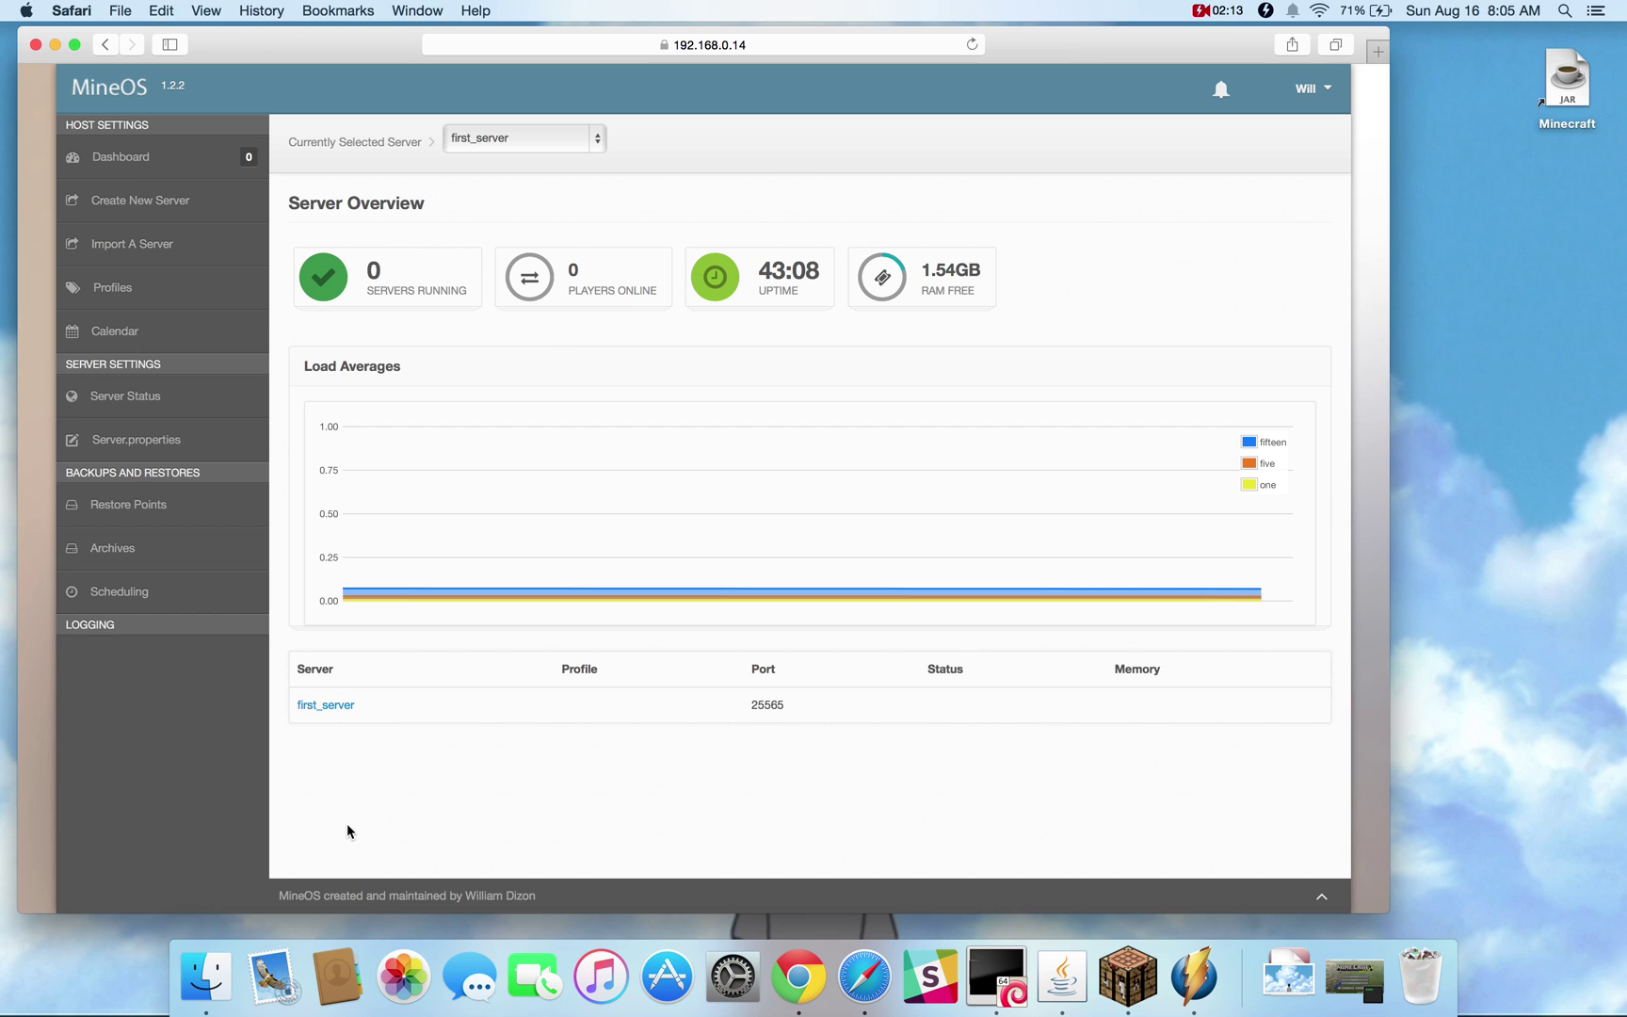
Review first_server's status page: runnable jar, live file paths and delete paths
left_click(321, 709)
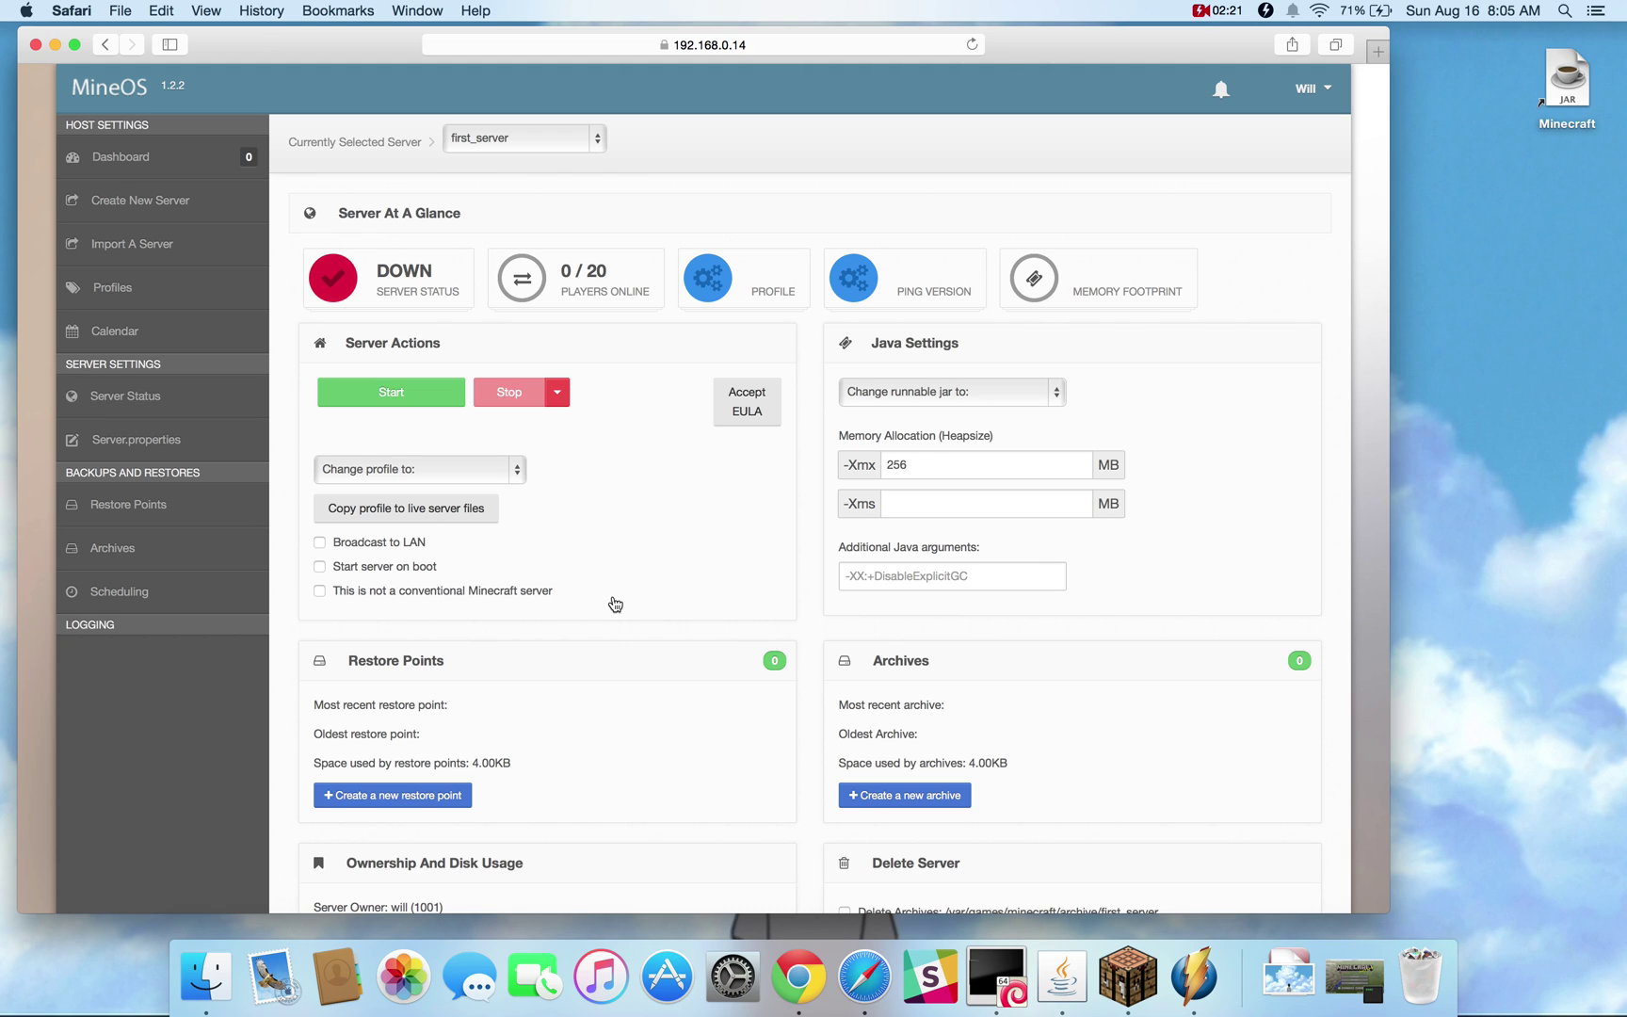
left_click(922, 395)
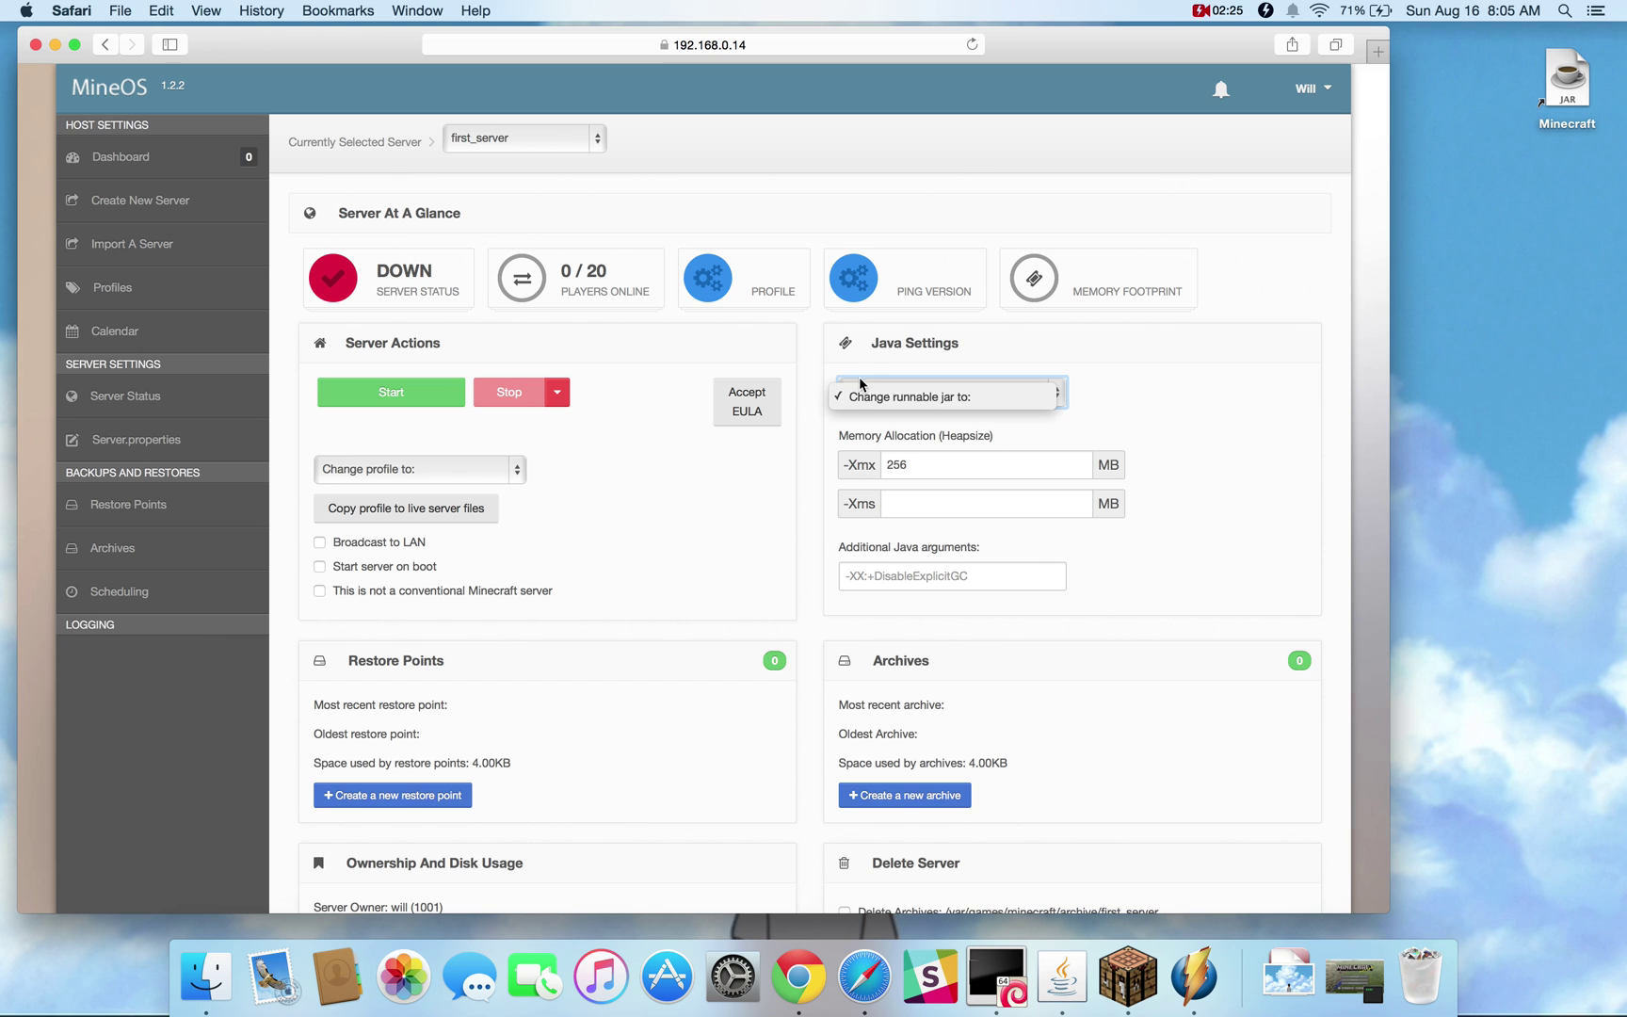
left_click(1017, 428)
scroll(1020, 428, "down", 4)
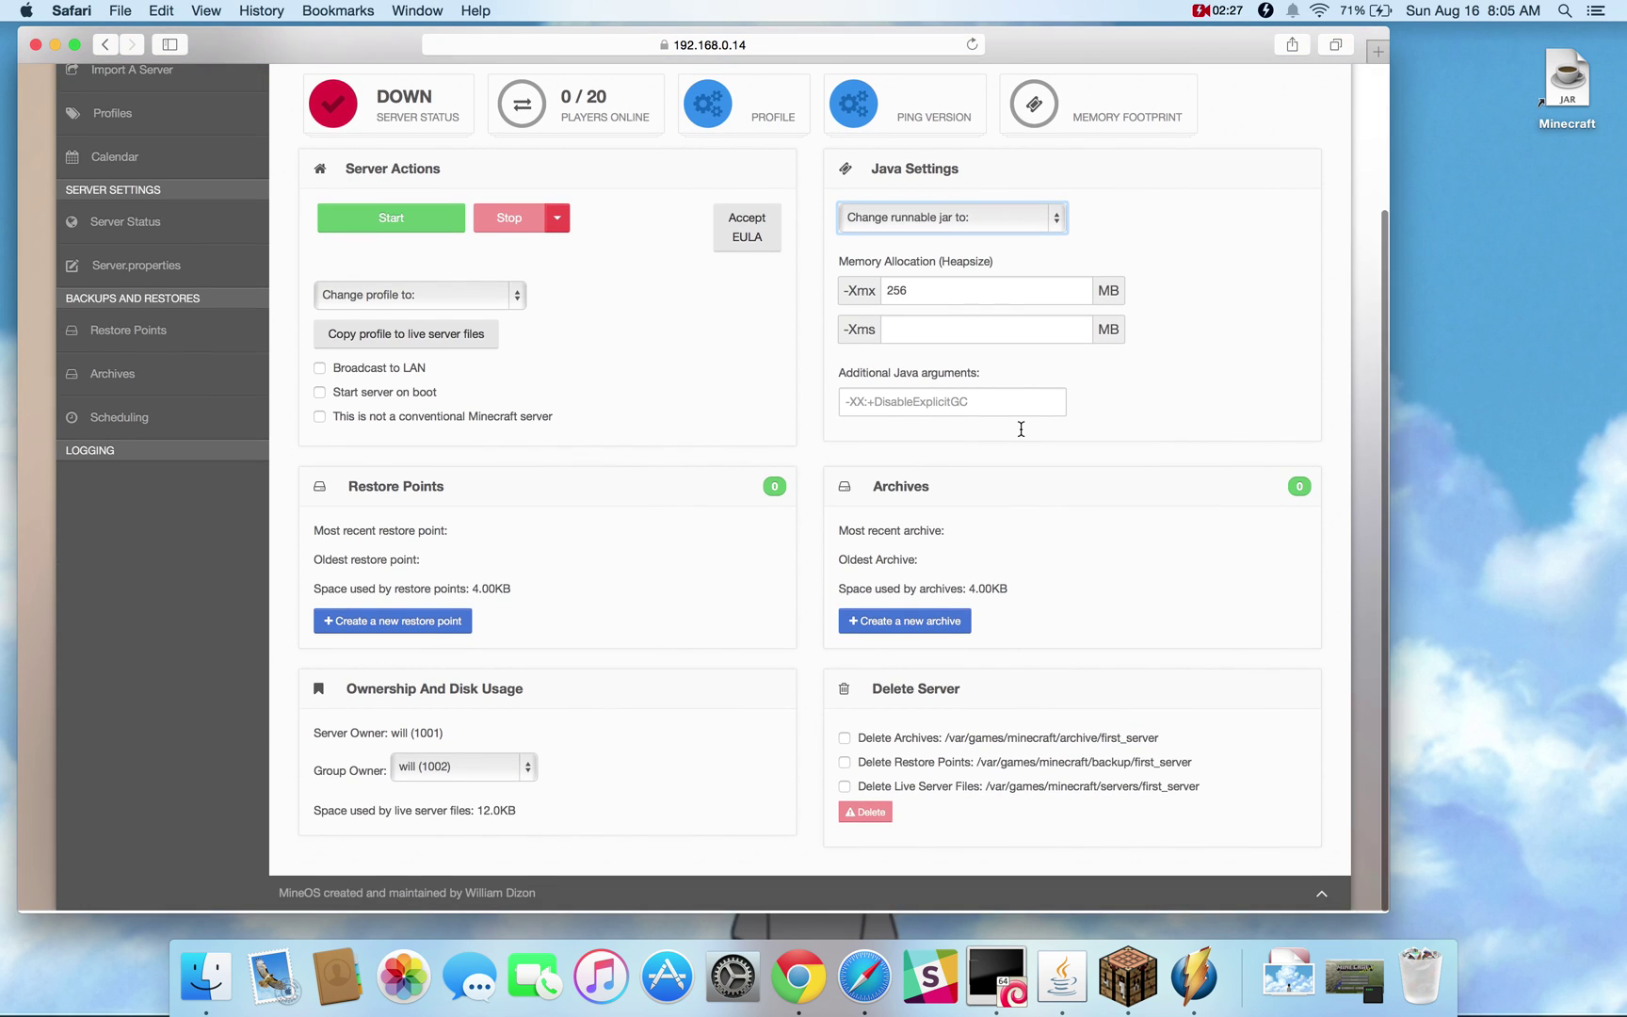
left_click_drag(984, 787, 1203, 782)
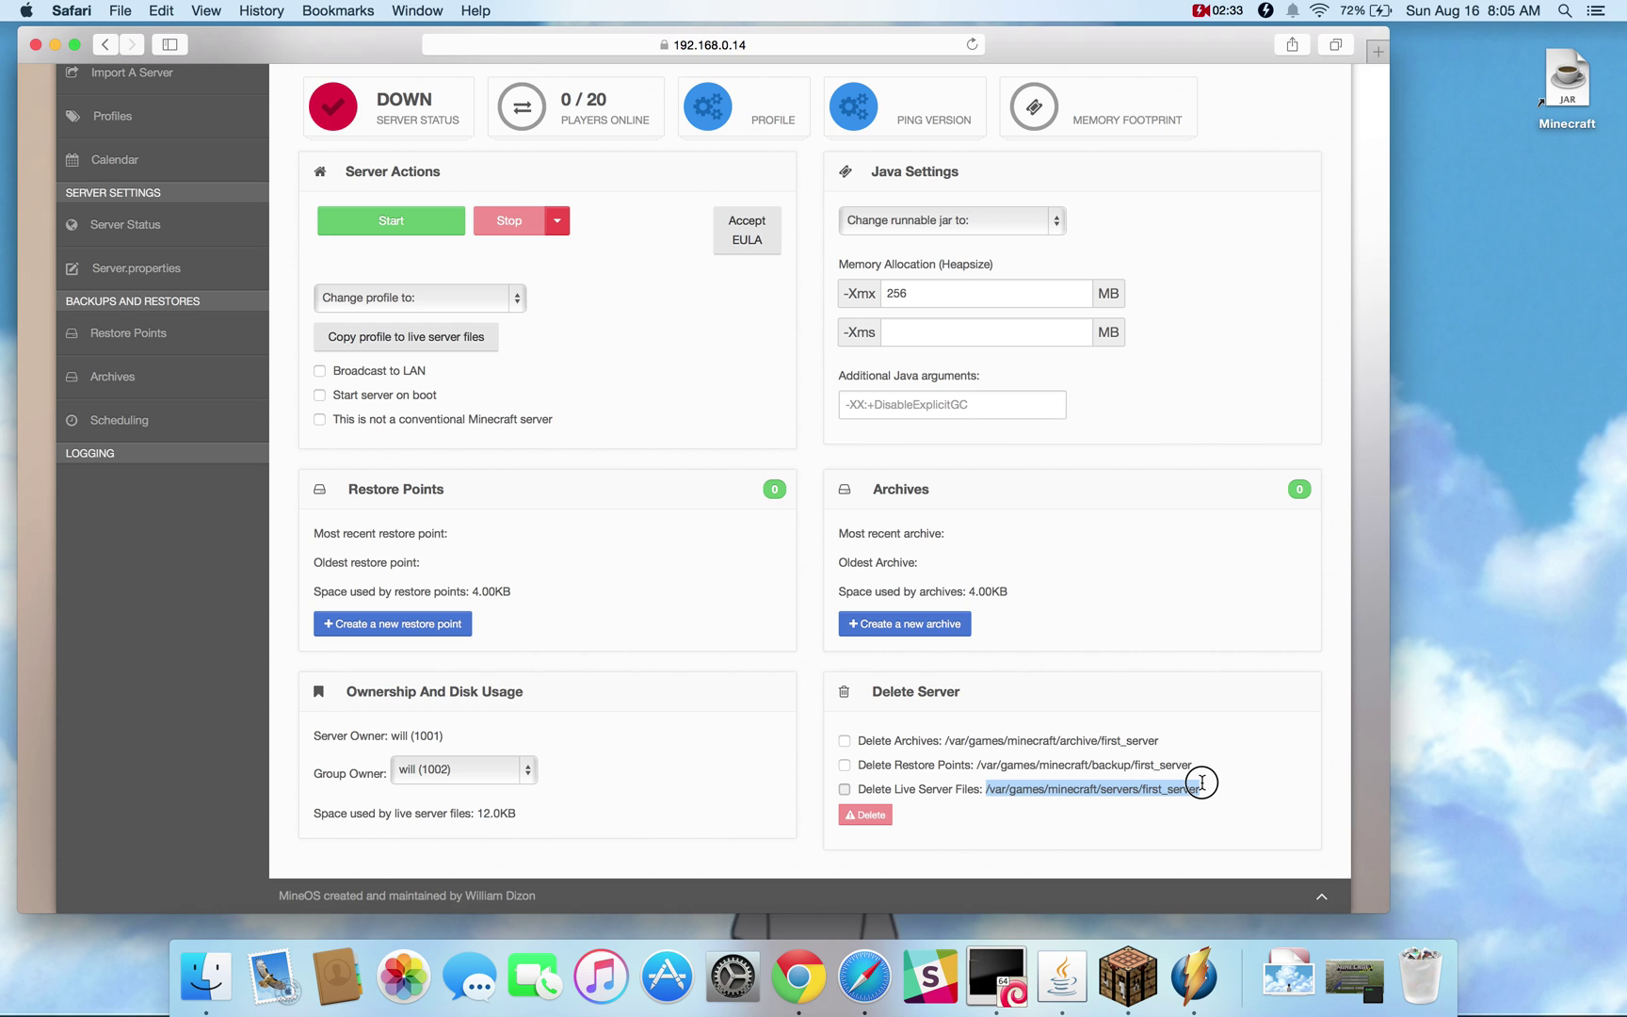
left_click_drag(1201, 782, 1194, 691)
left_click(1194, 691)
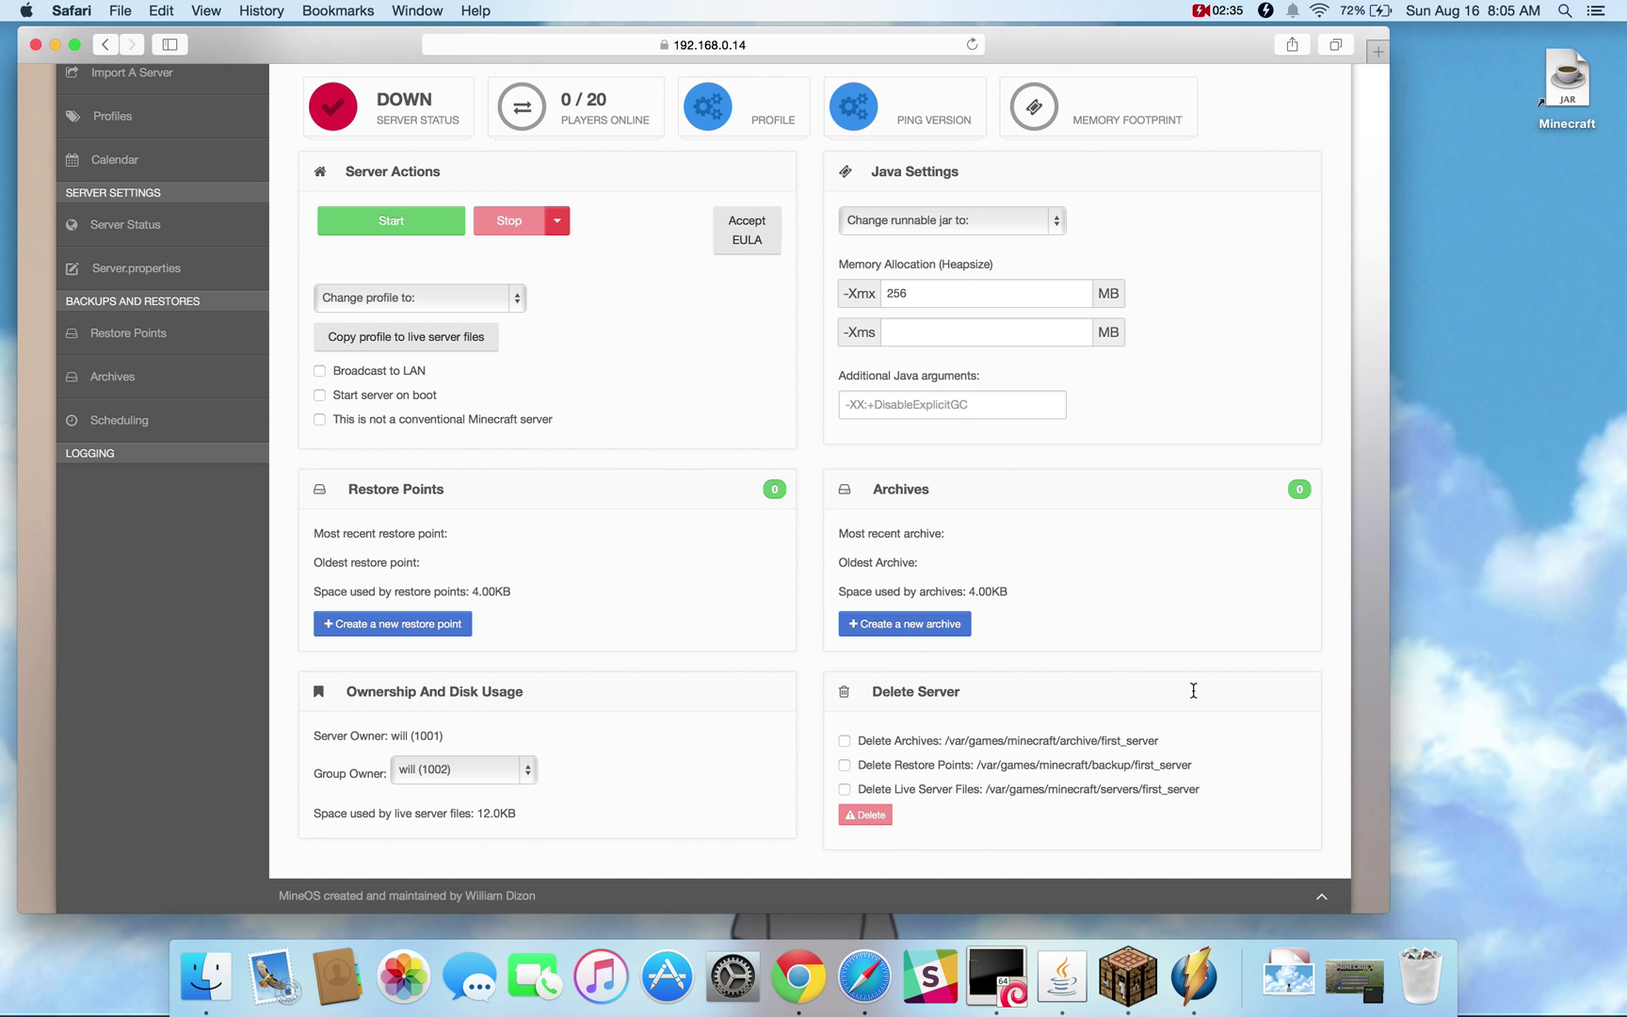
scroll(1193, 692, "up", 5)
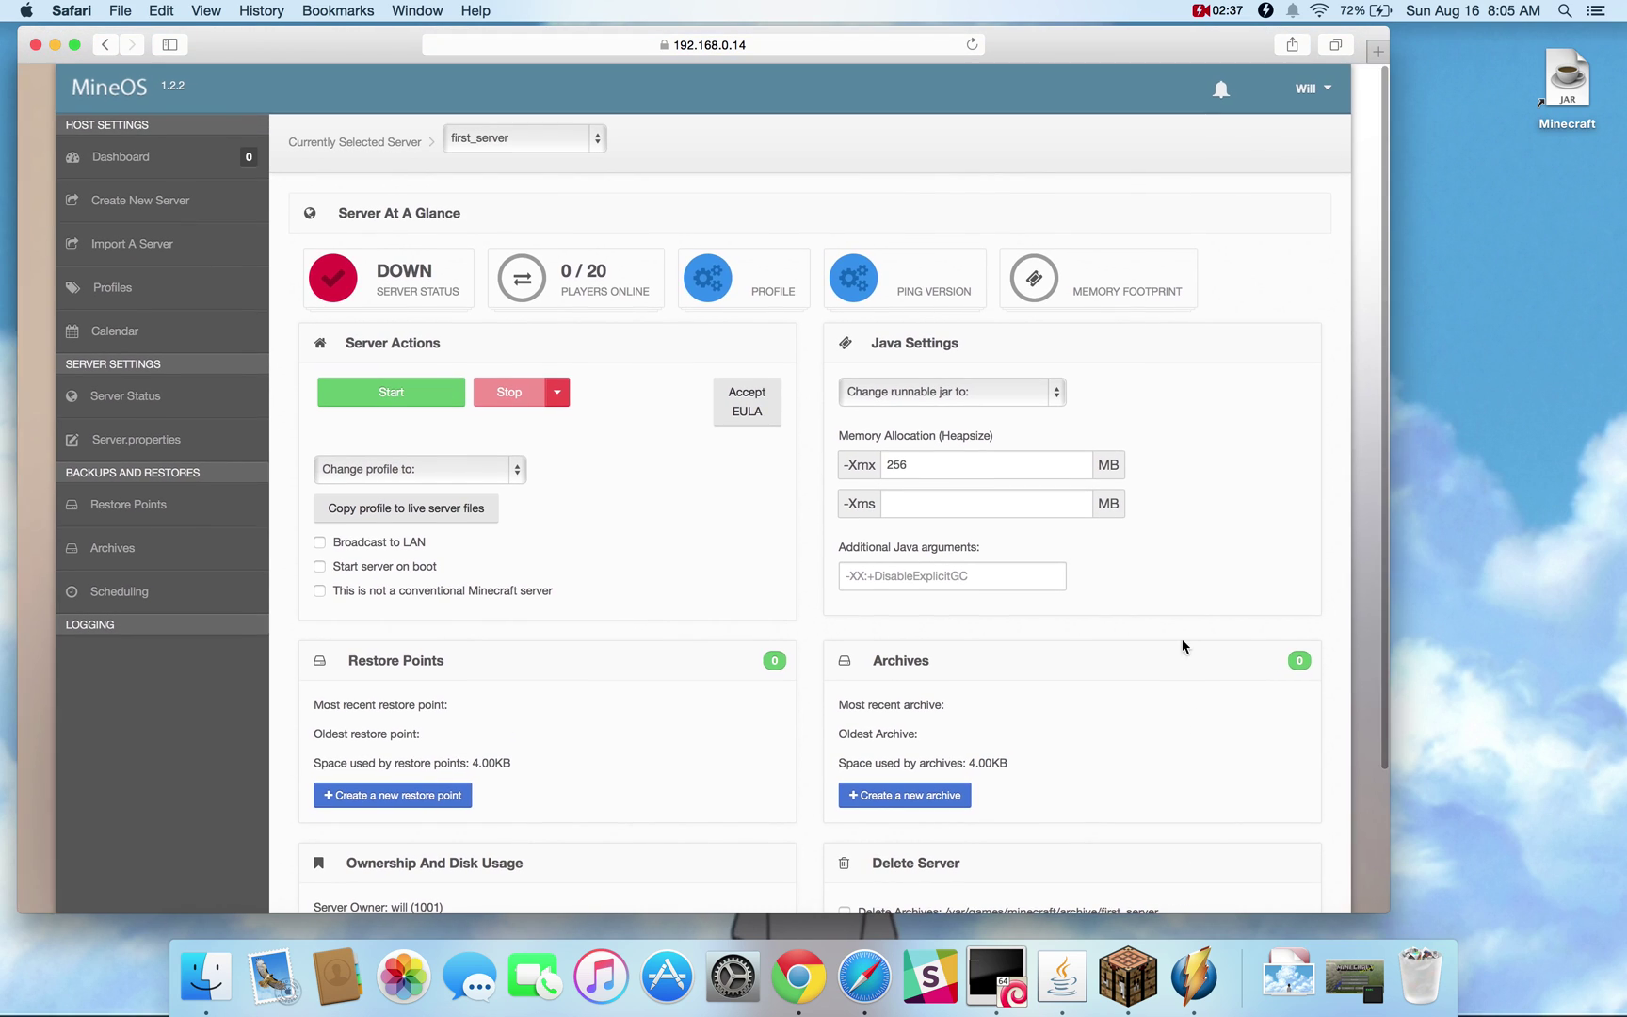
Switch first_server to the 1.8.8 profile and minecraft_server.1.8.8.jar
left_click(1008, 398)
left_click(1009, 401)
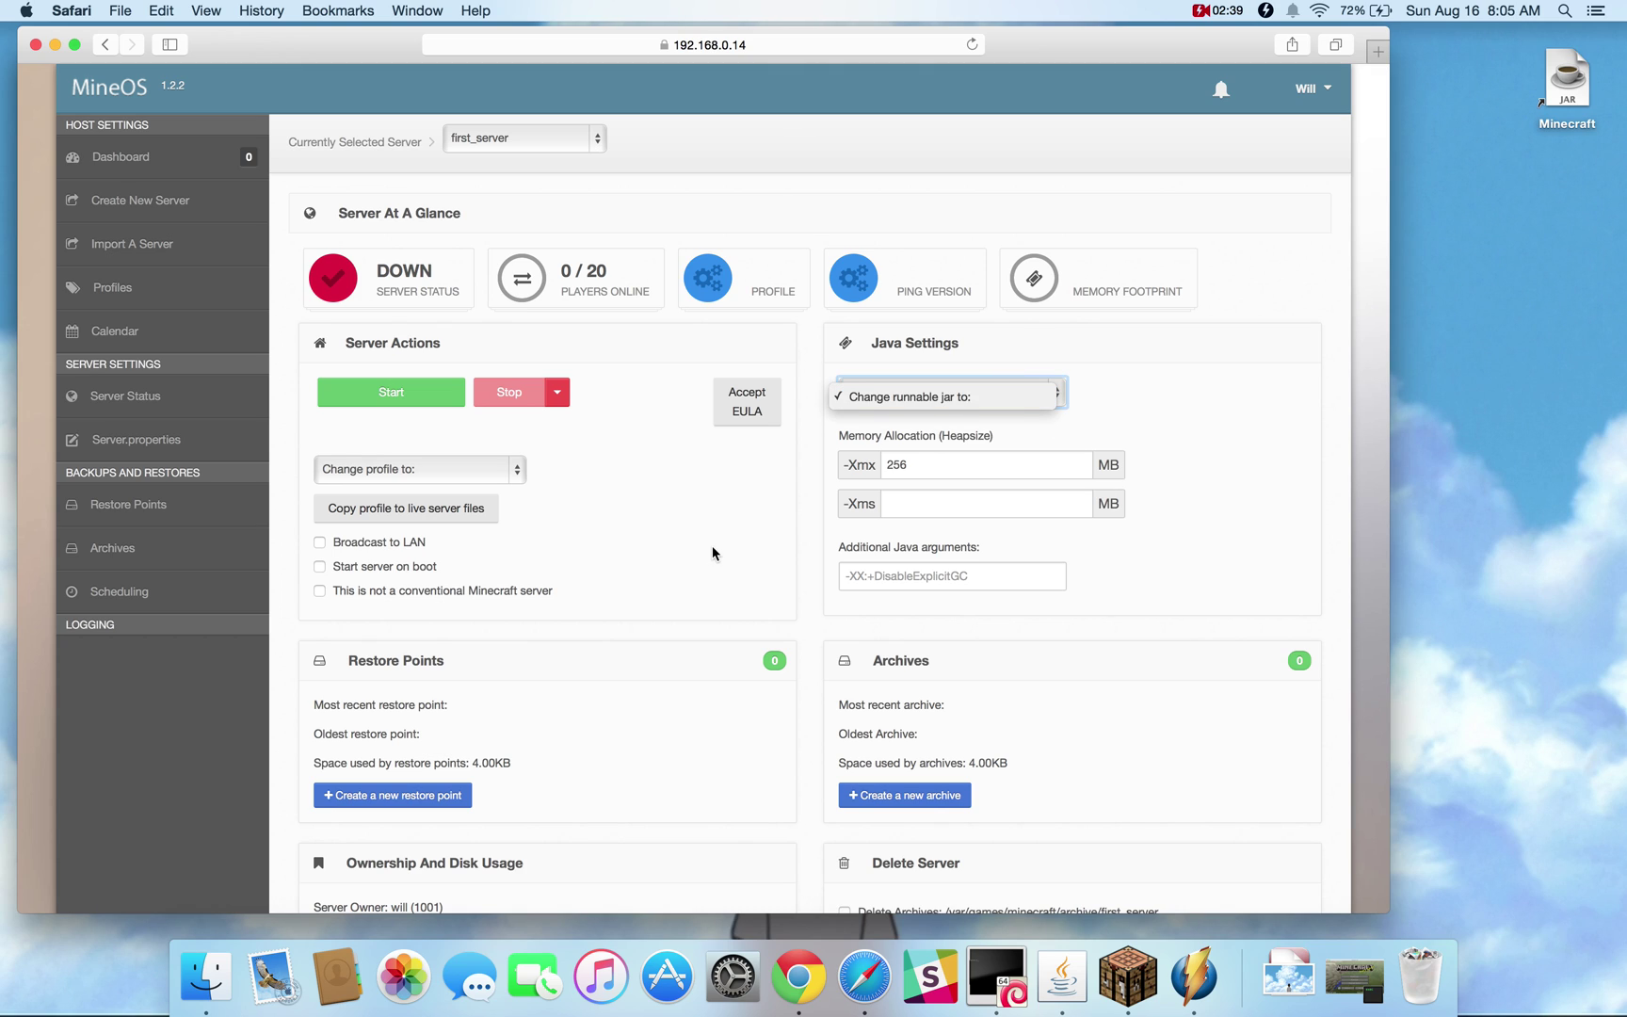
left_click(493, 475)
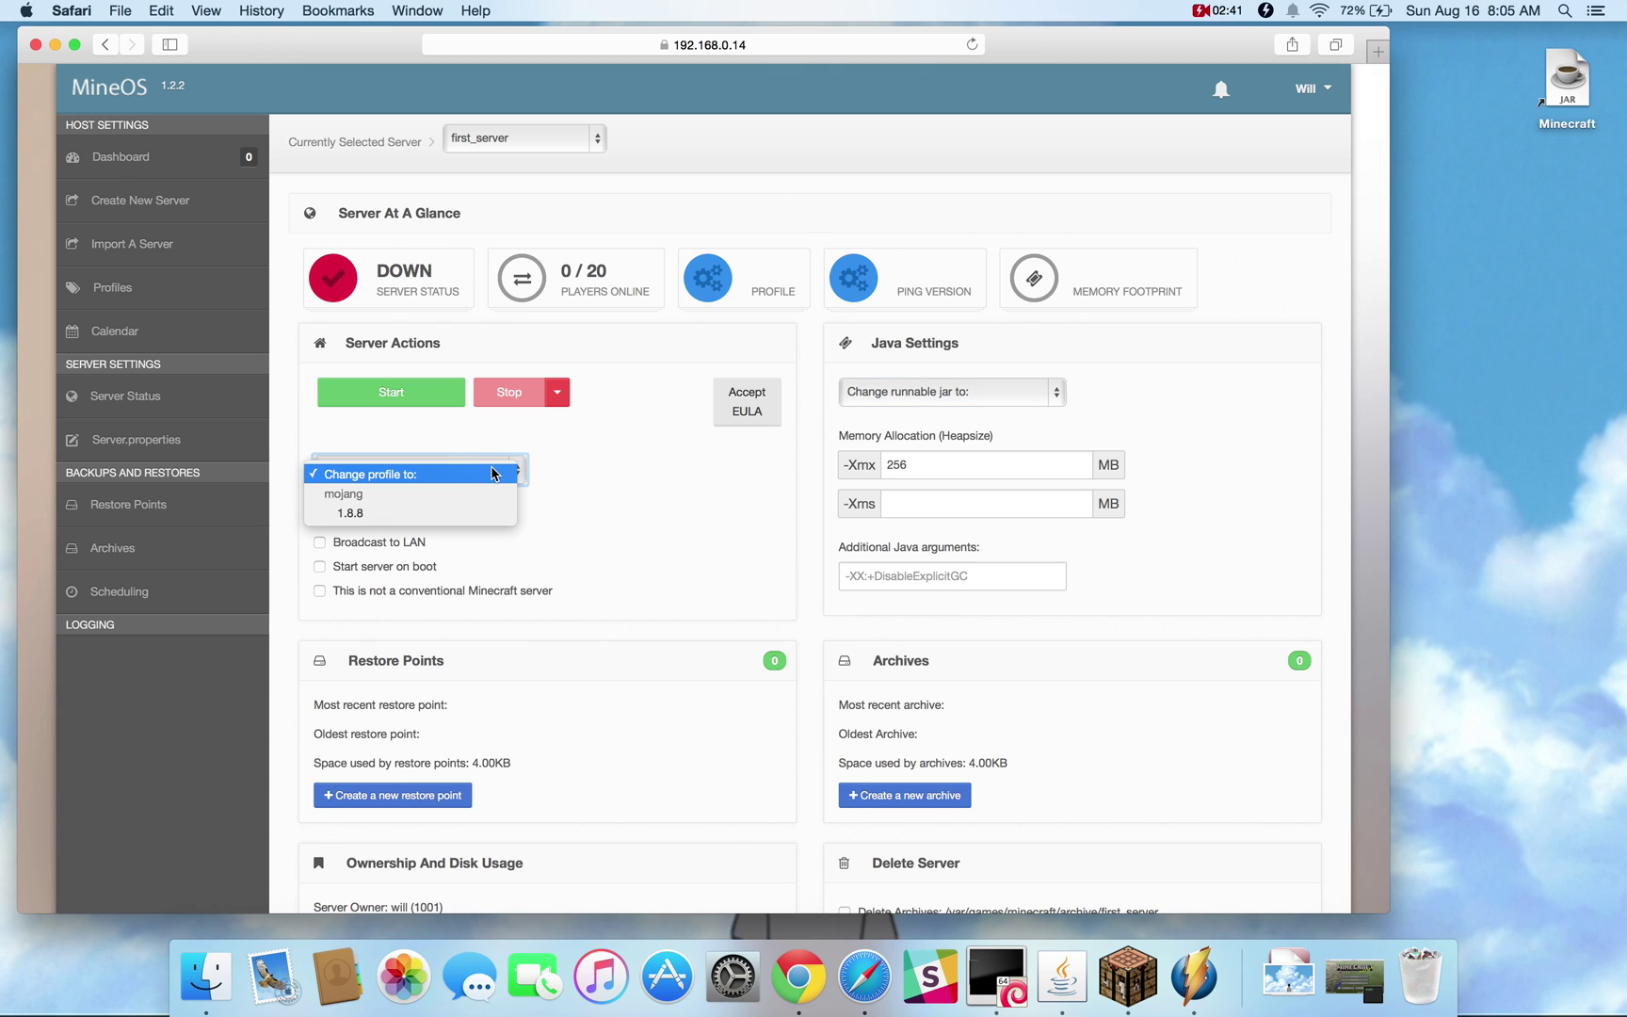
left_click(415, 513)
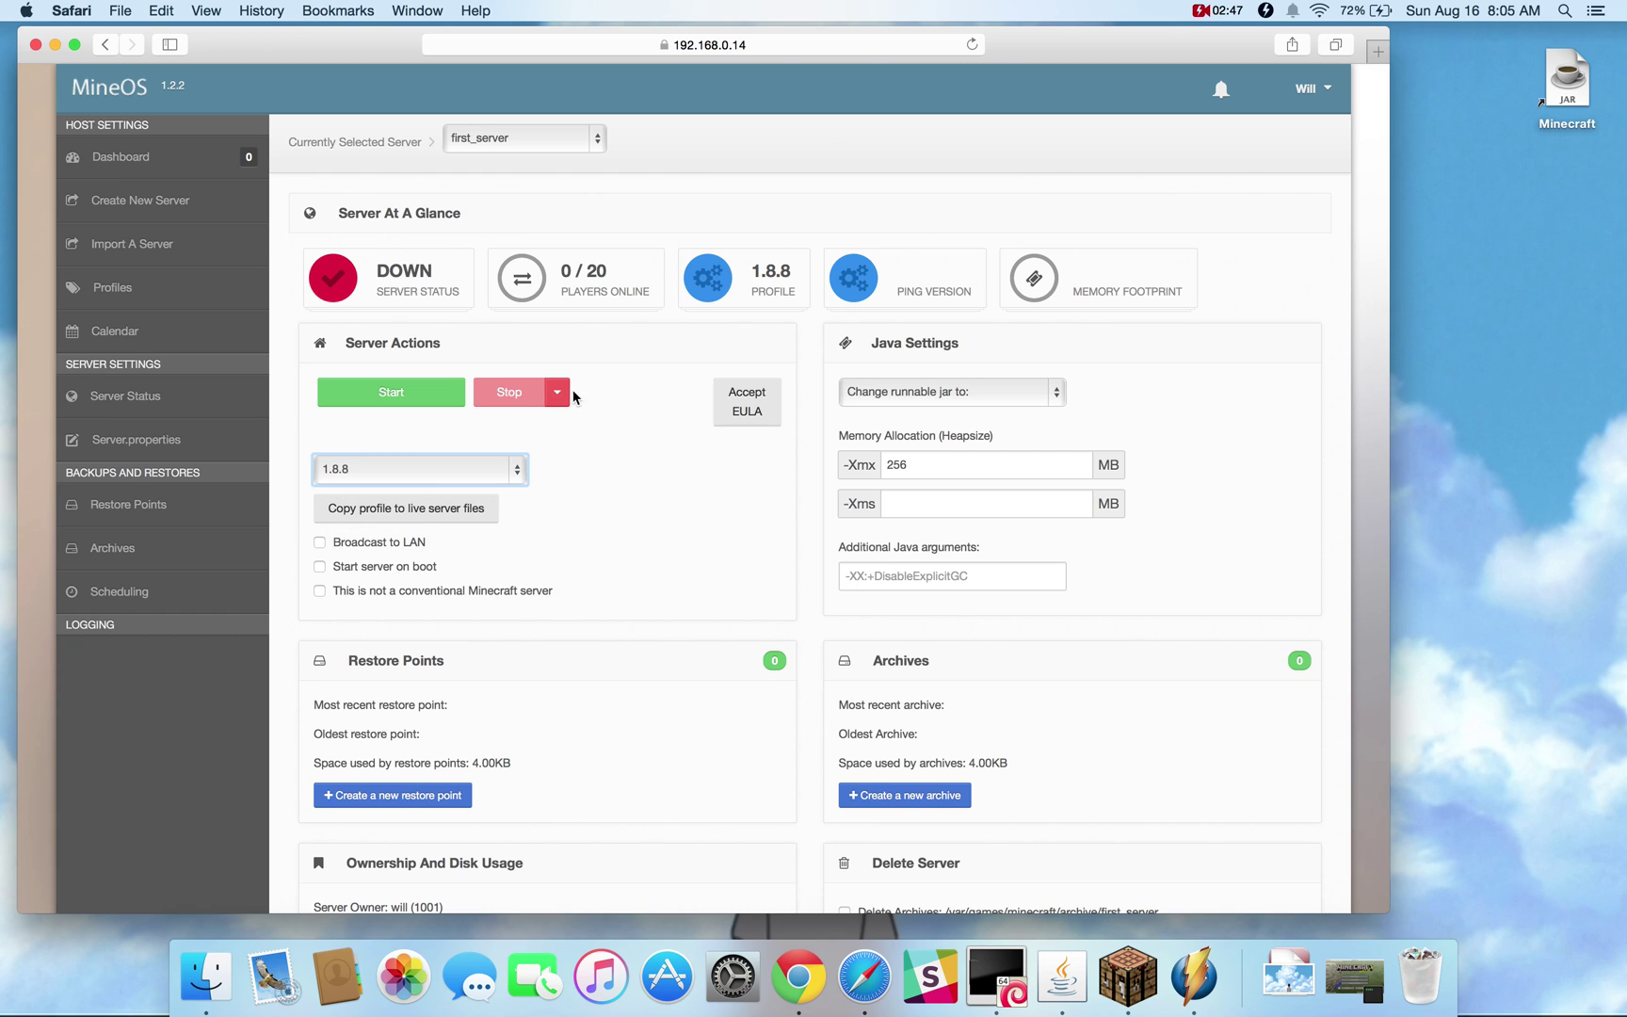
left_click(868, 391)
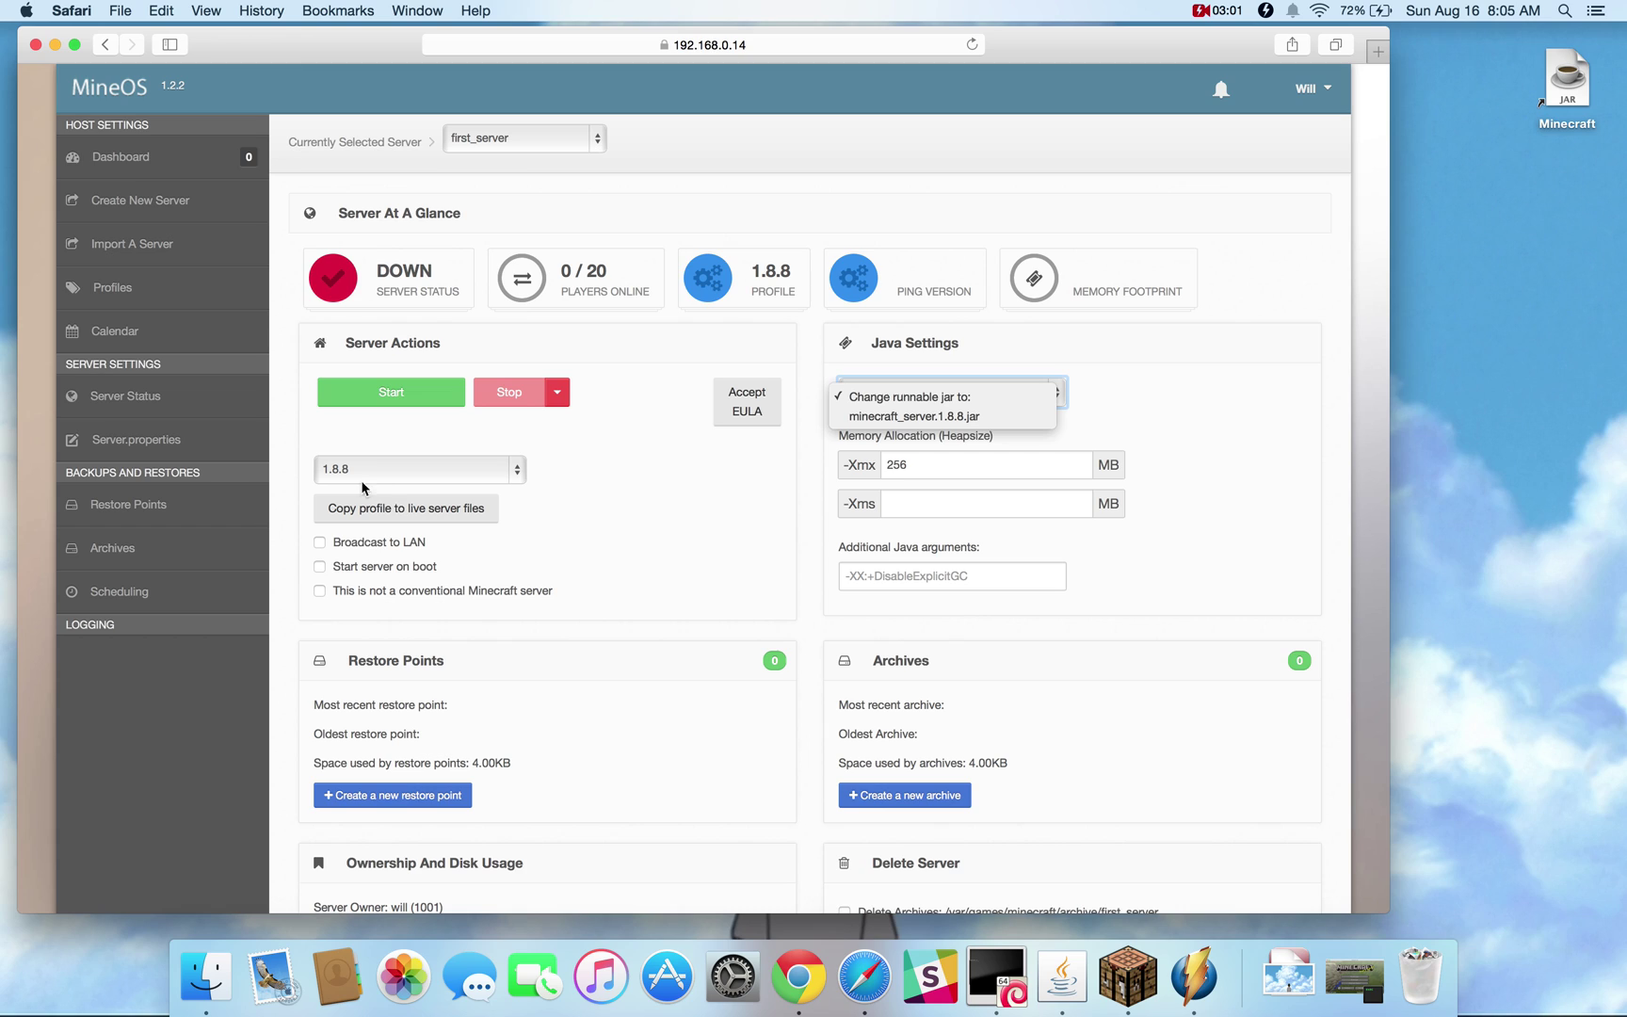
left_click(876, 417)
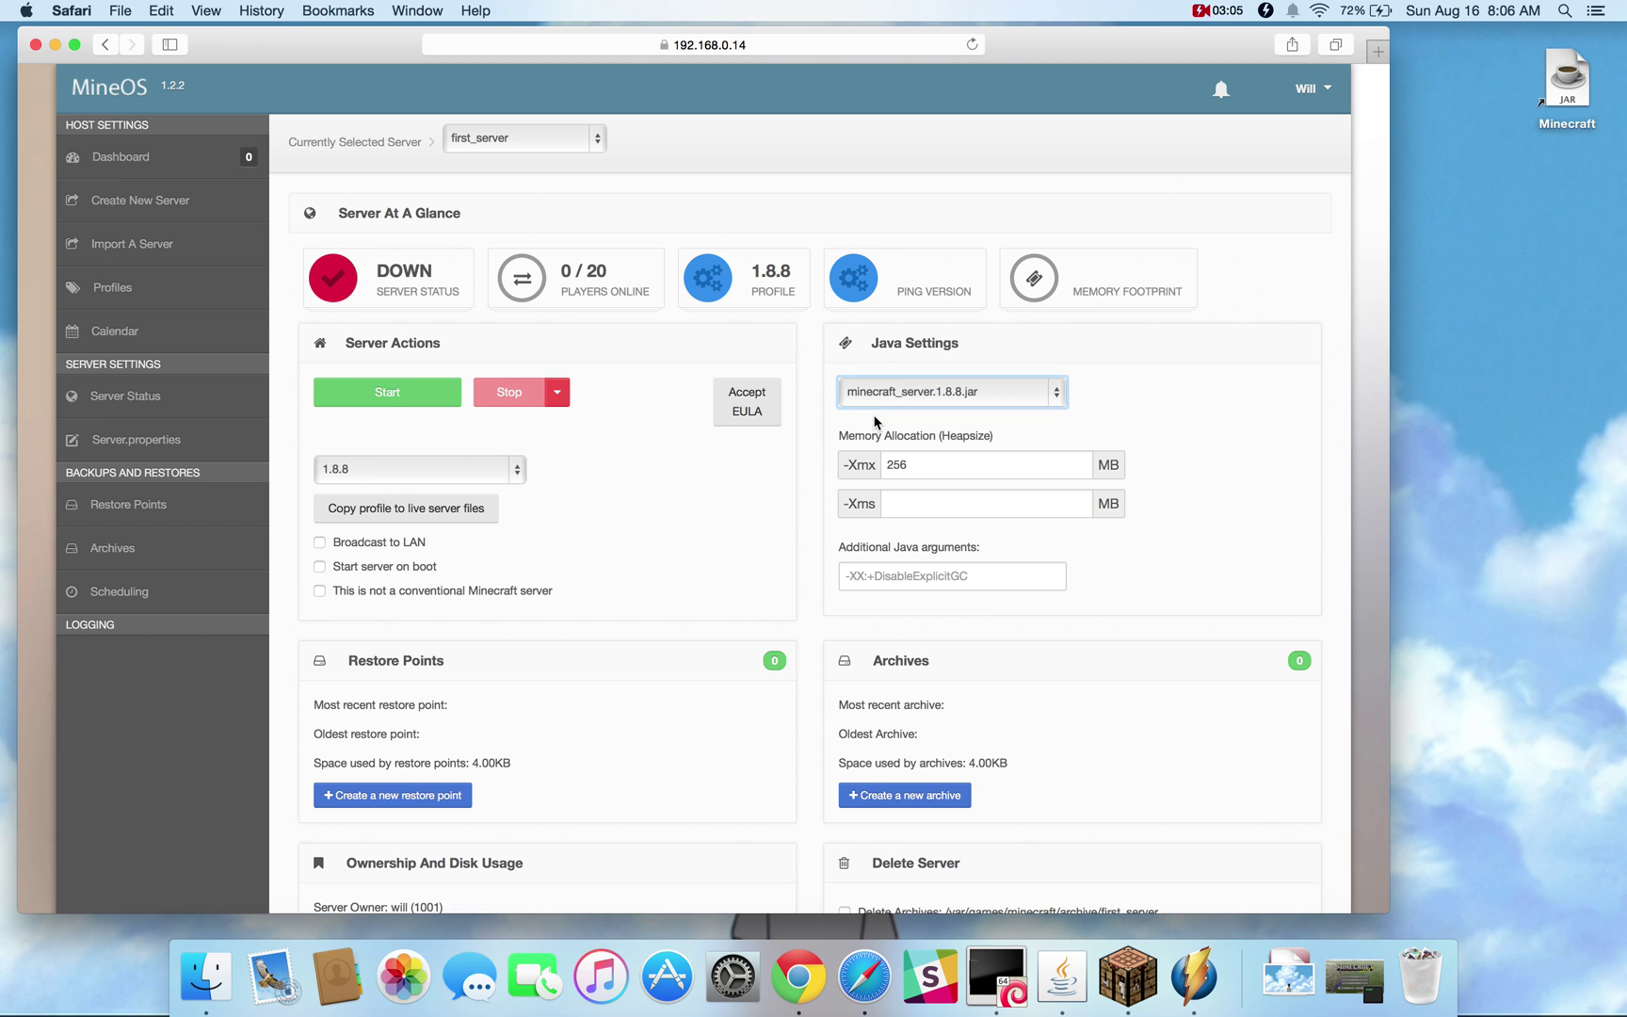
Raise the maximum heap from 256 to 512 MB and start the server
double_click(921, 466)
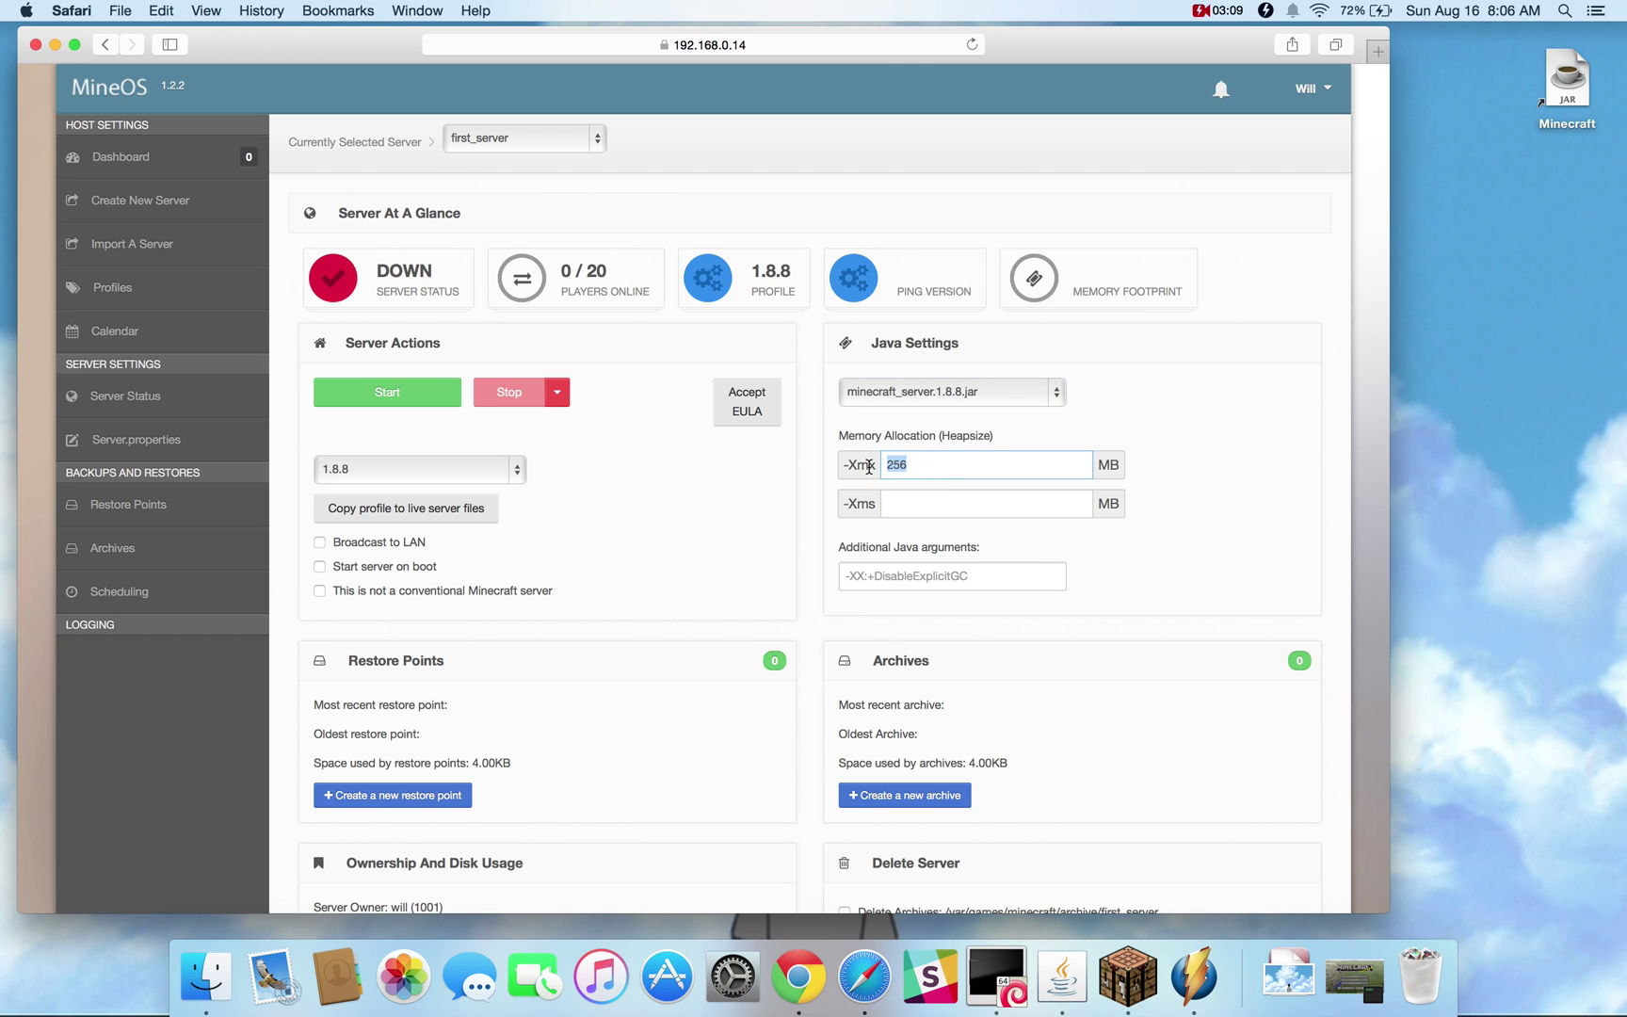
type("512")
left_click_drag(845, 462, 877, 464)
left_click(895, 575)
left_click(758, 519)
left_click(434, 397)
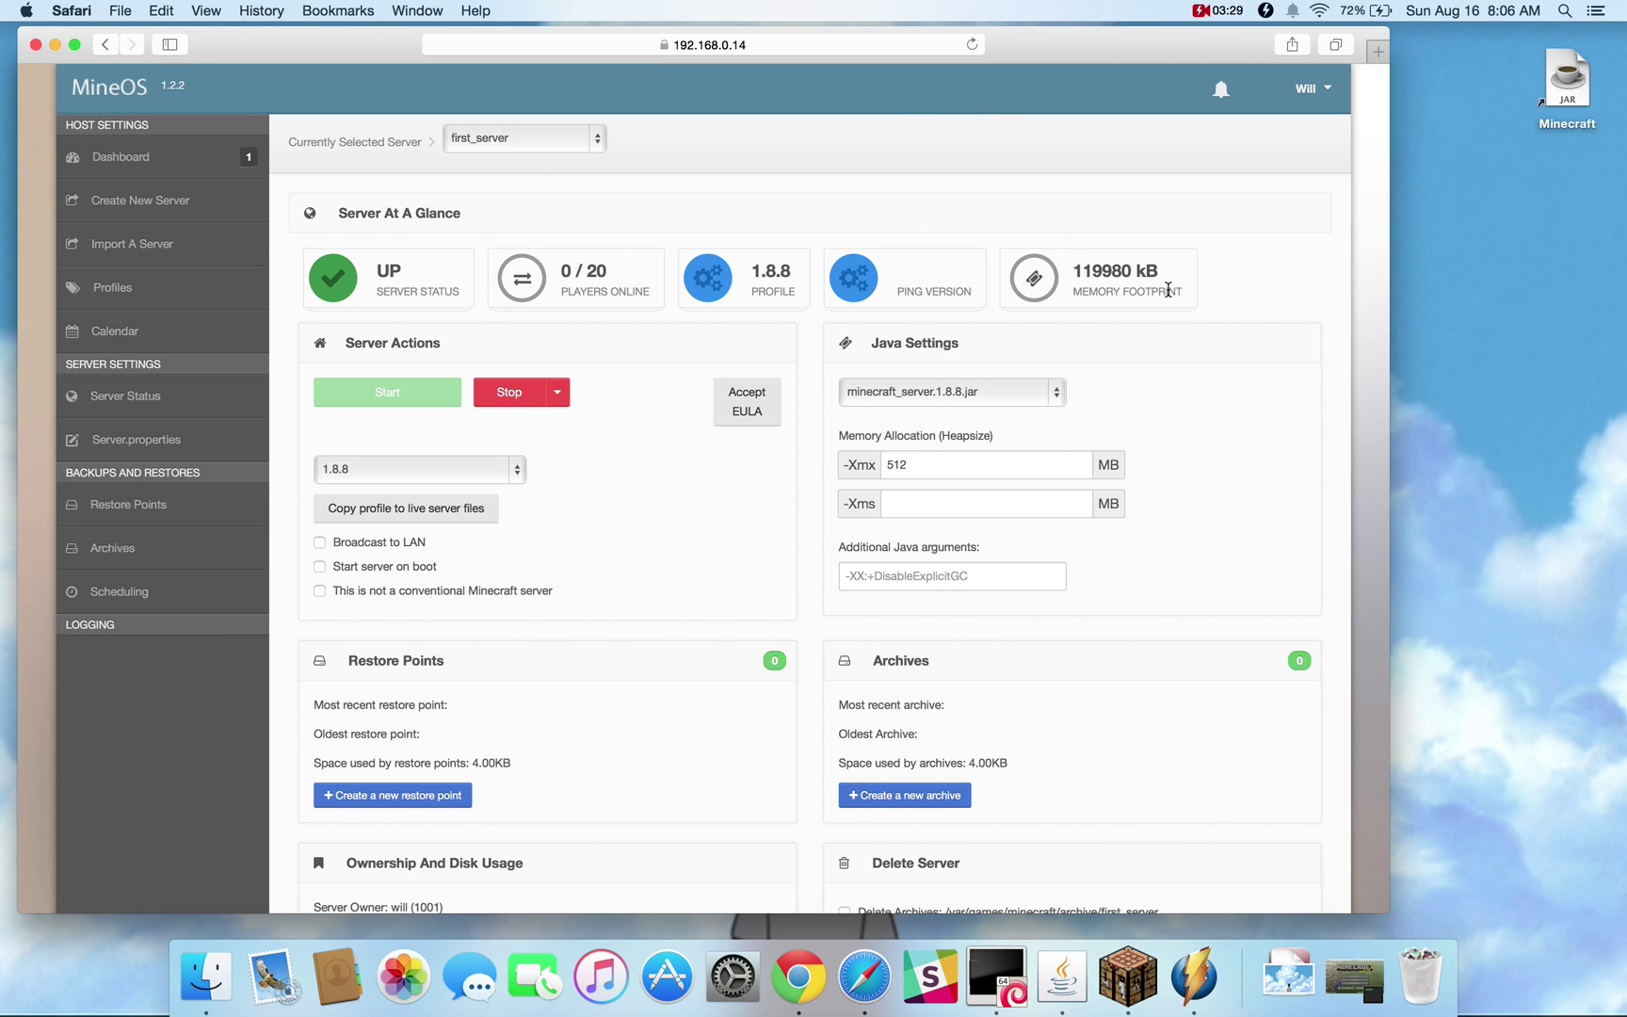
Accept the Minecraft EULA, replacing eula=false, and start first_server again
left_click(745, 390)
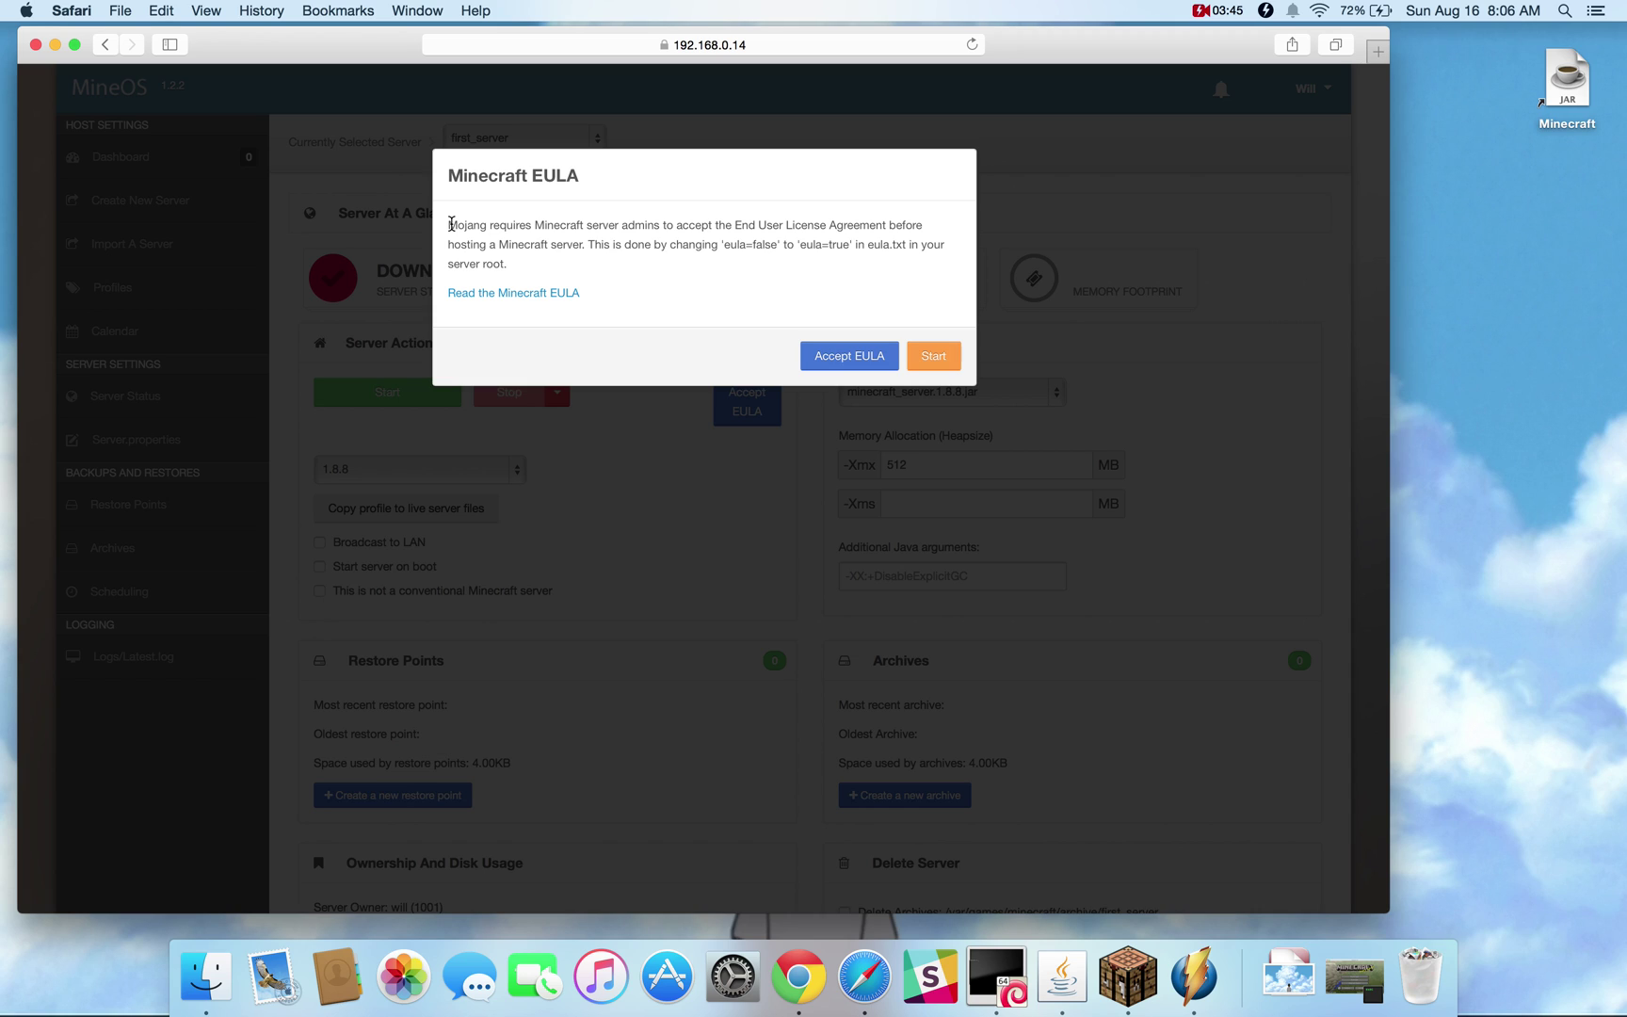
left_click_drag(724, 244, 770, 242)
left_click(673, 242)
left_click(838, 355)
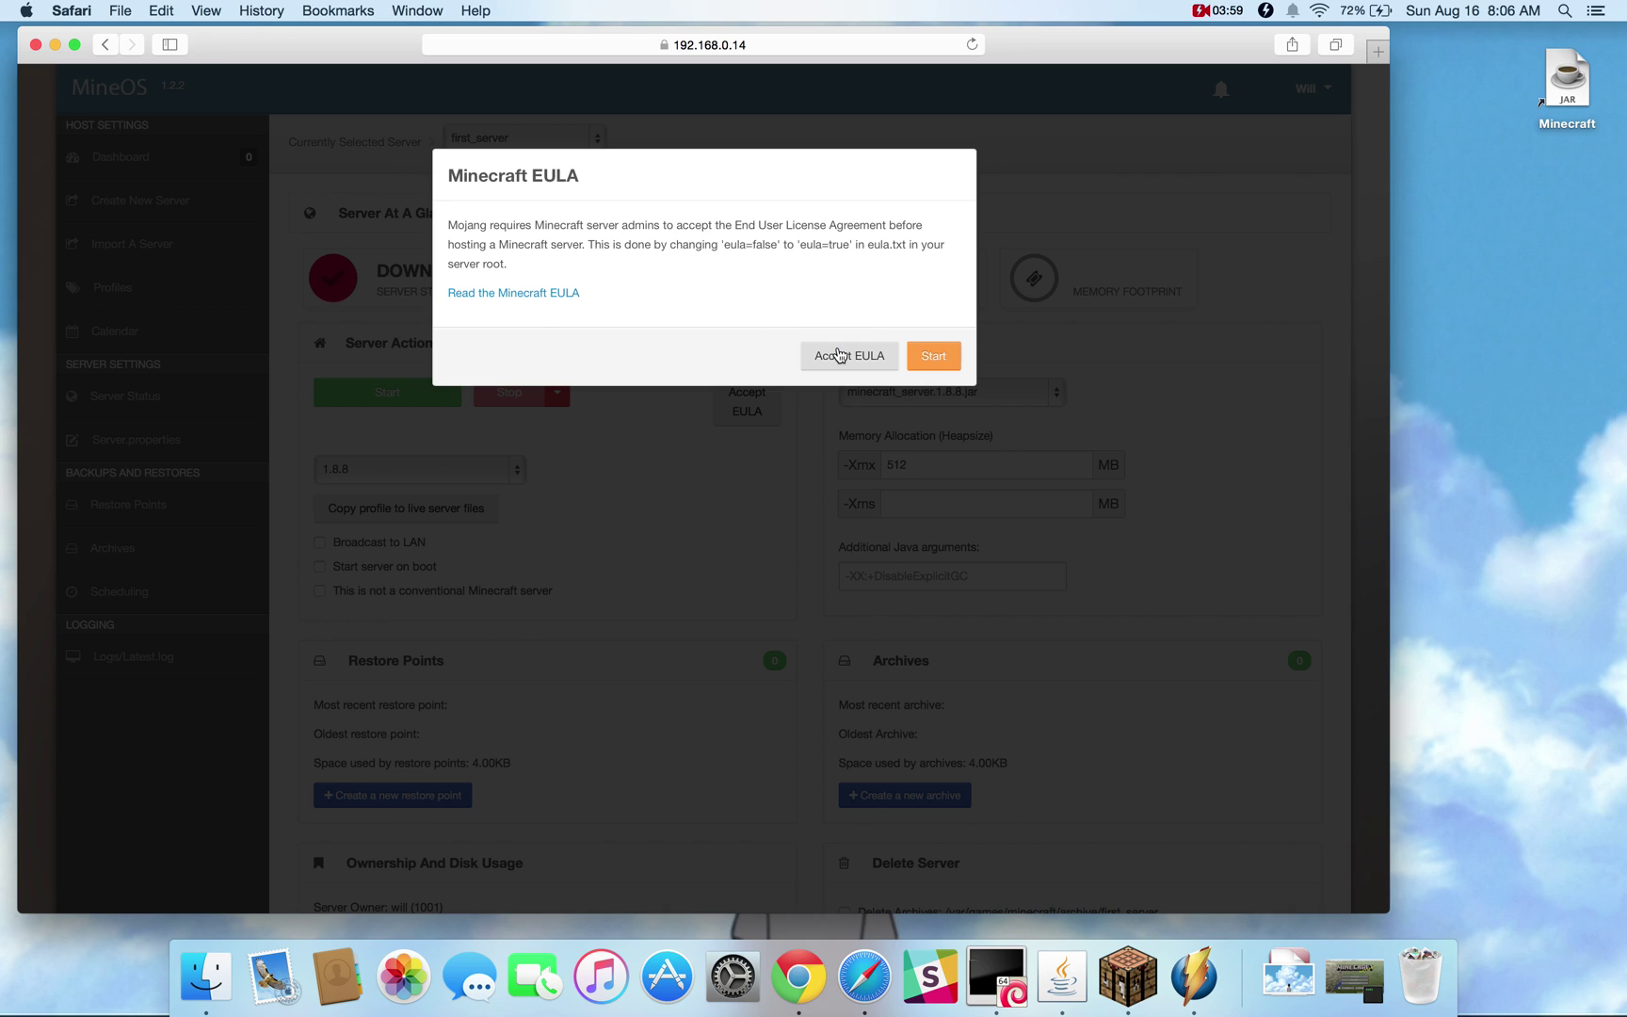
left_click(934, 355)
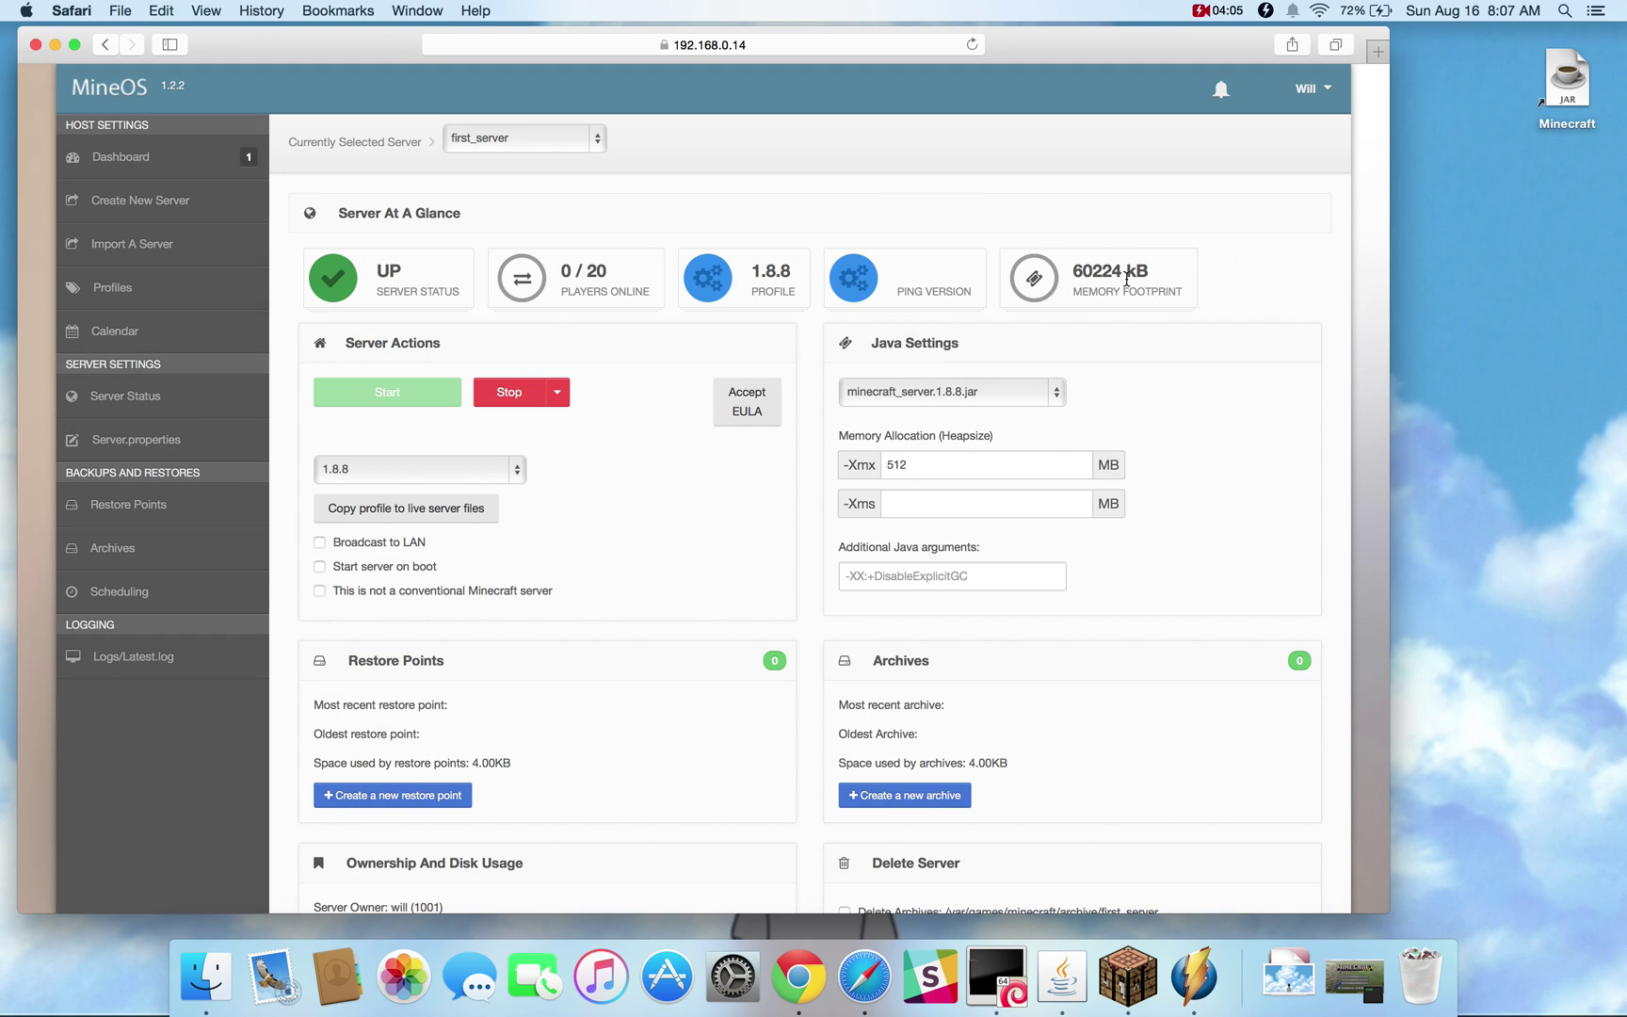
In Logs/Latest.log, make the player an operator with the op console command
left_click(129, 672)
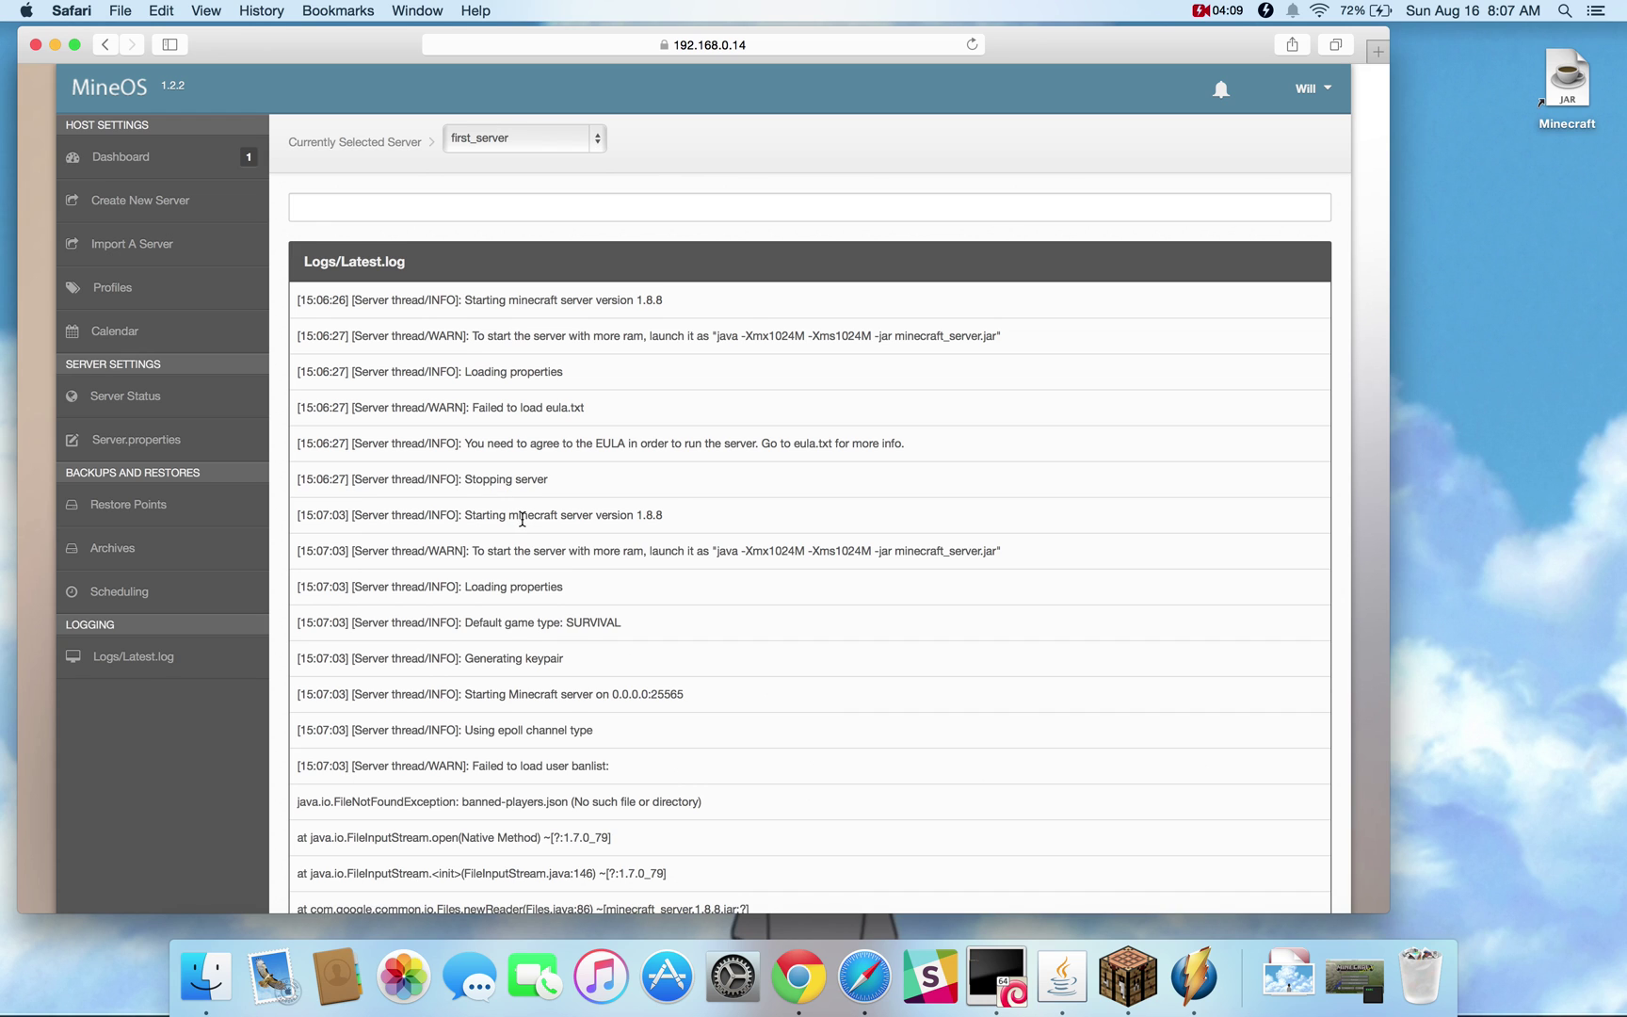
scroll(543, 535, "down", 15)
scroll(544, 536, "down", 10)
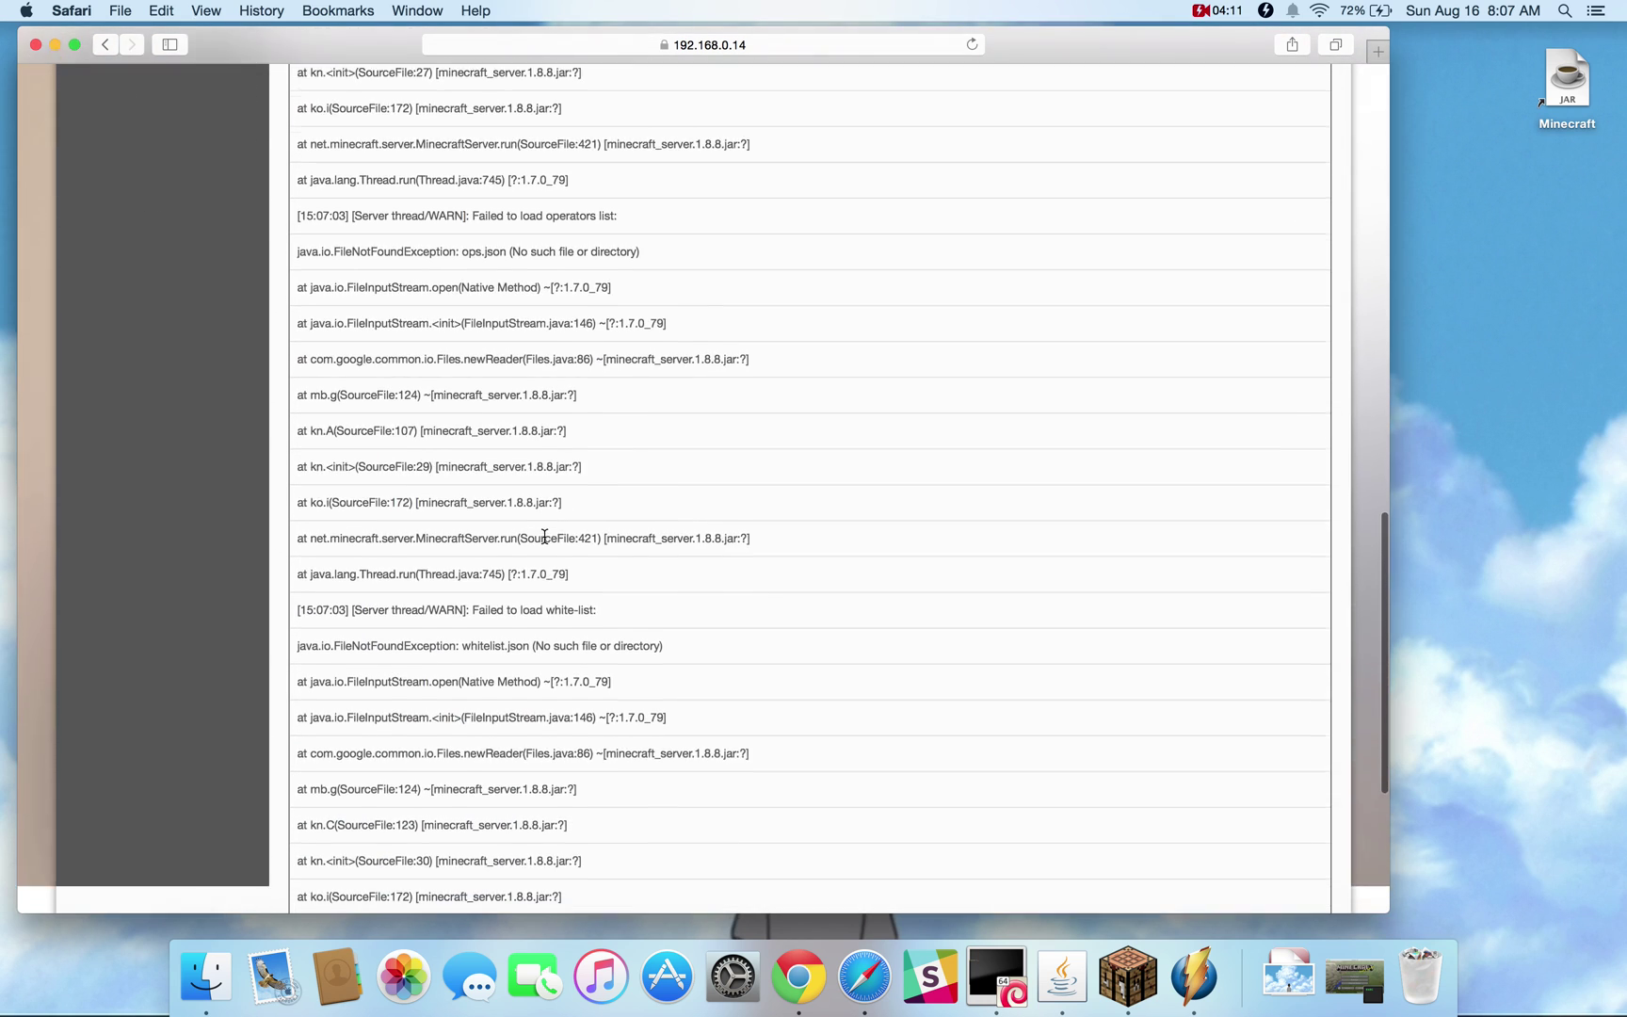
scroll(545, 542, "down", 2)
scroll(544, 542, "down", 1)
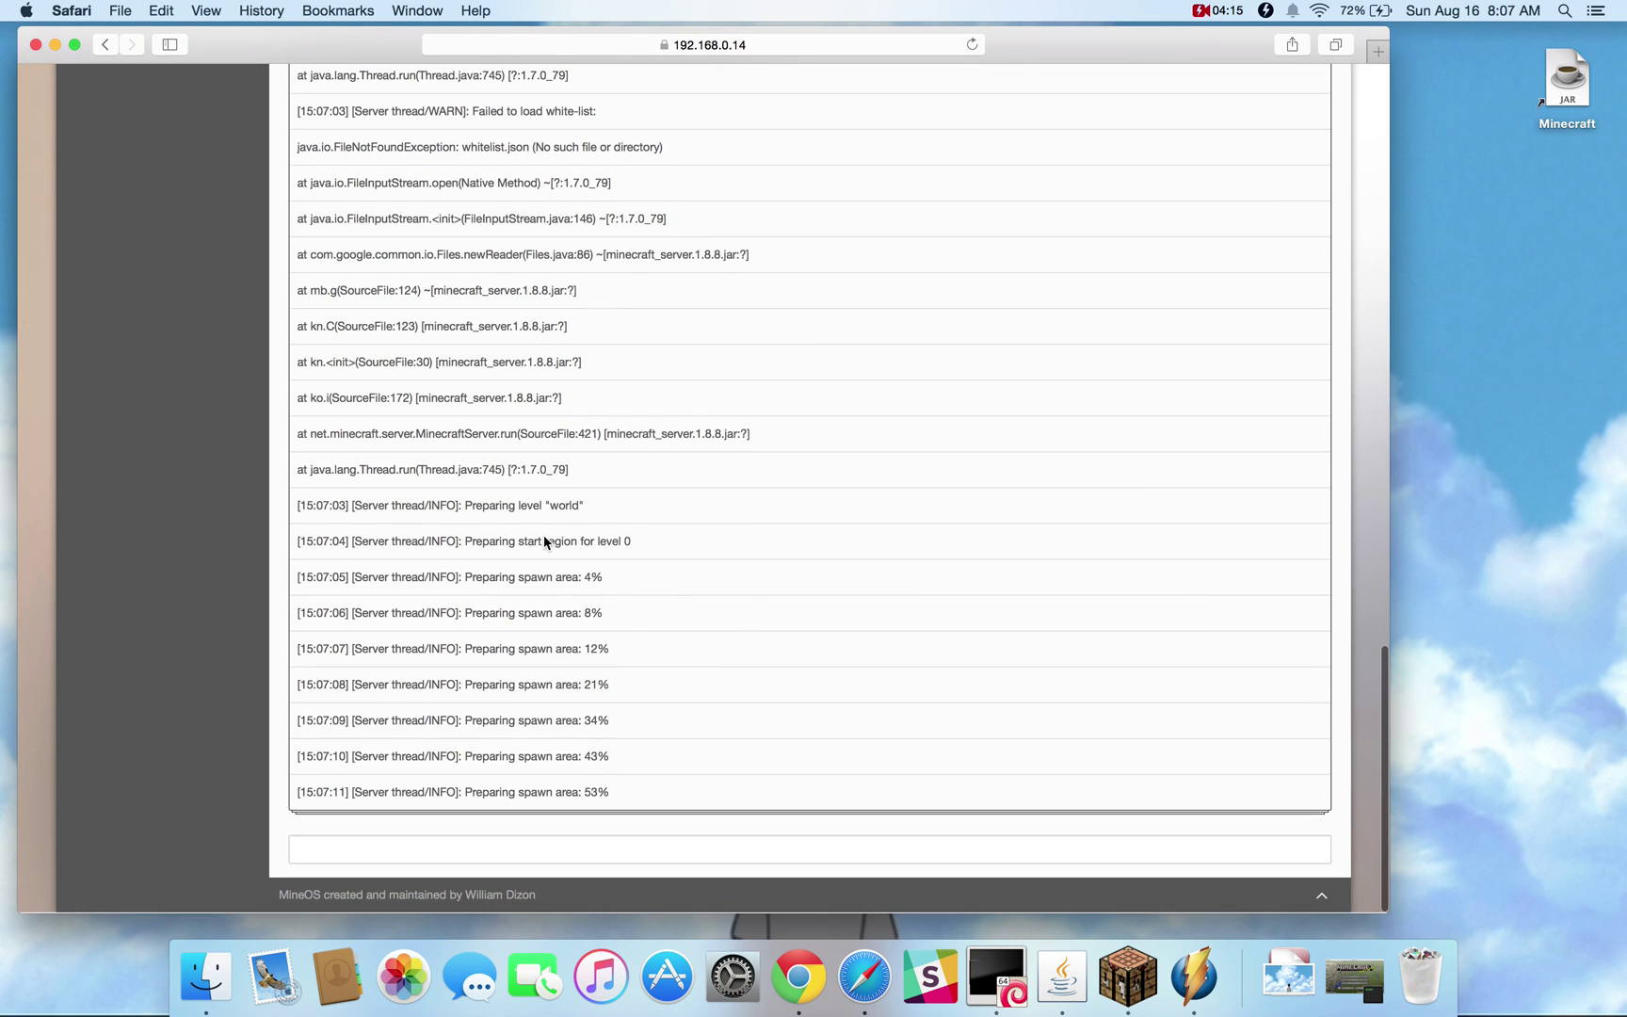
scroll(544, 536, "down", 2)
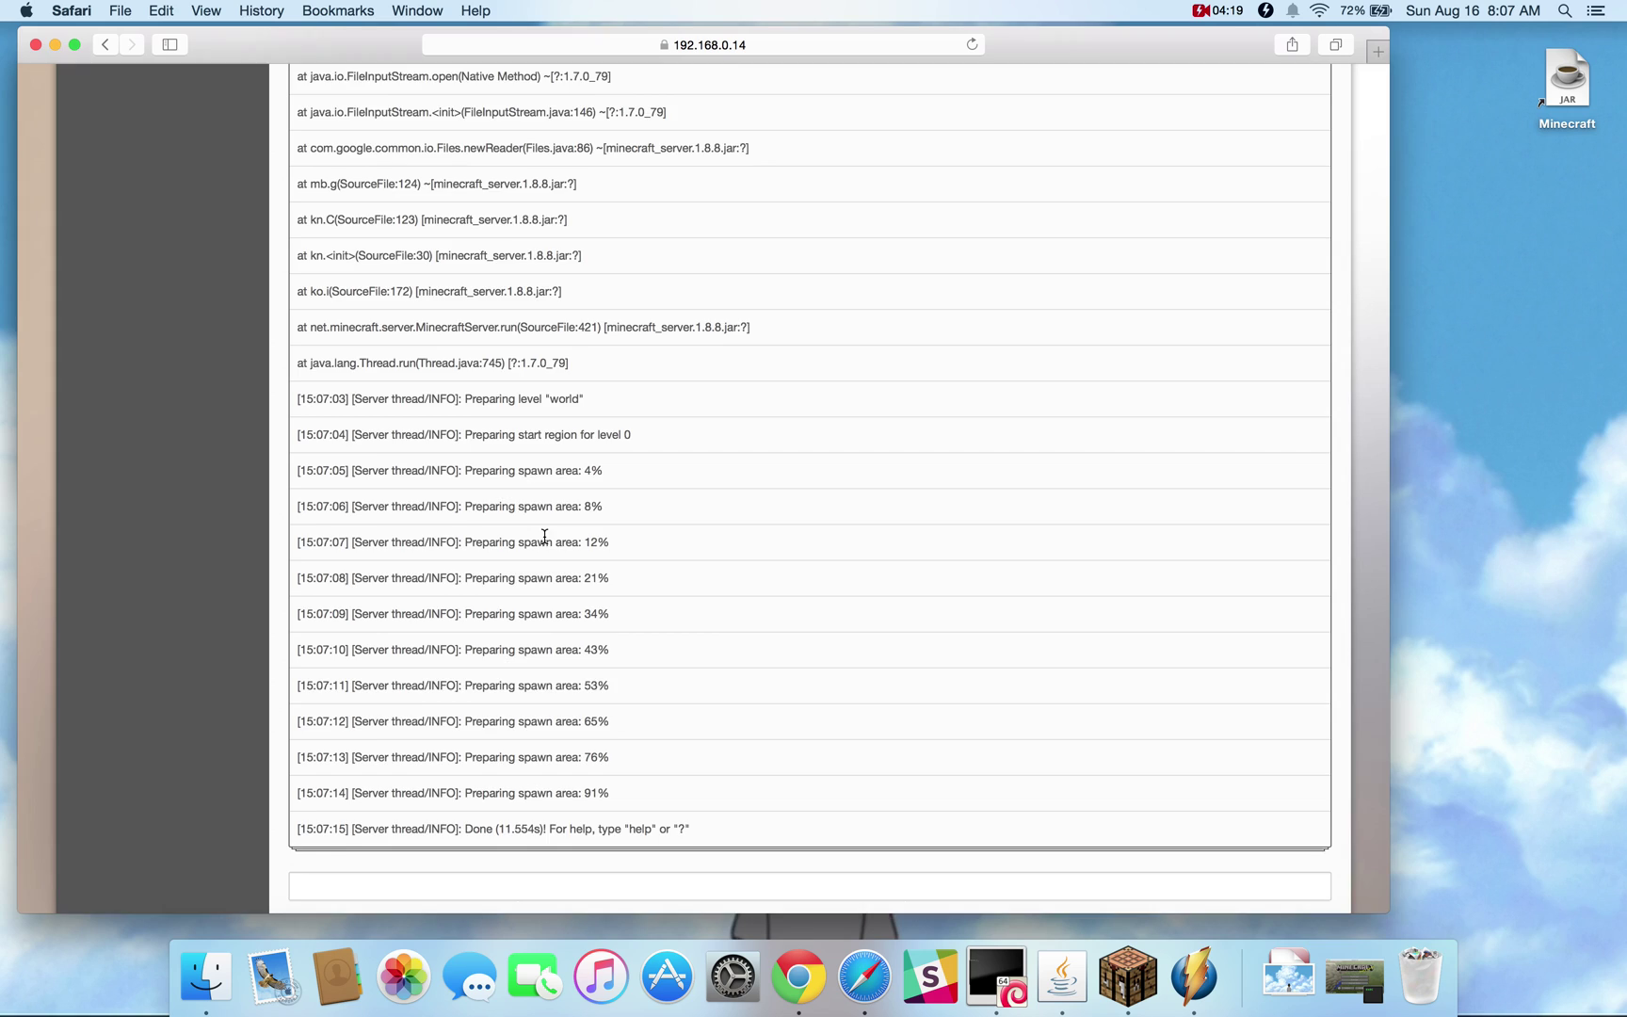
scroll(544, 536, "down", 1)
left_click(426, 850)
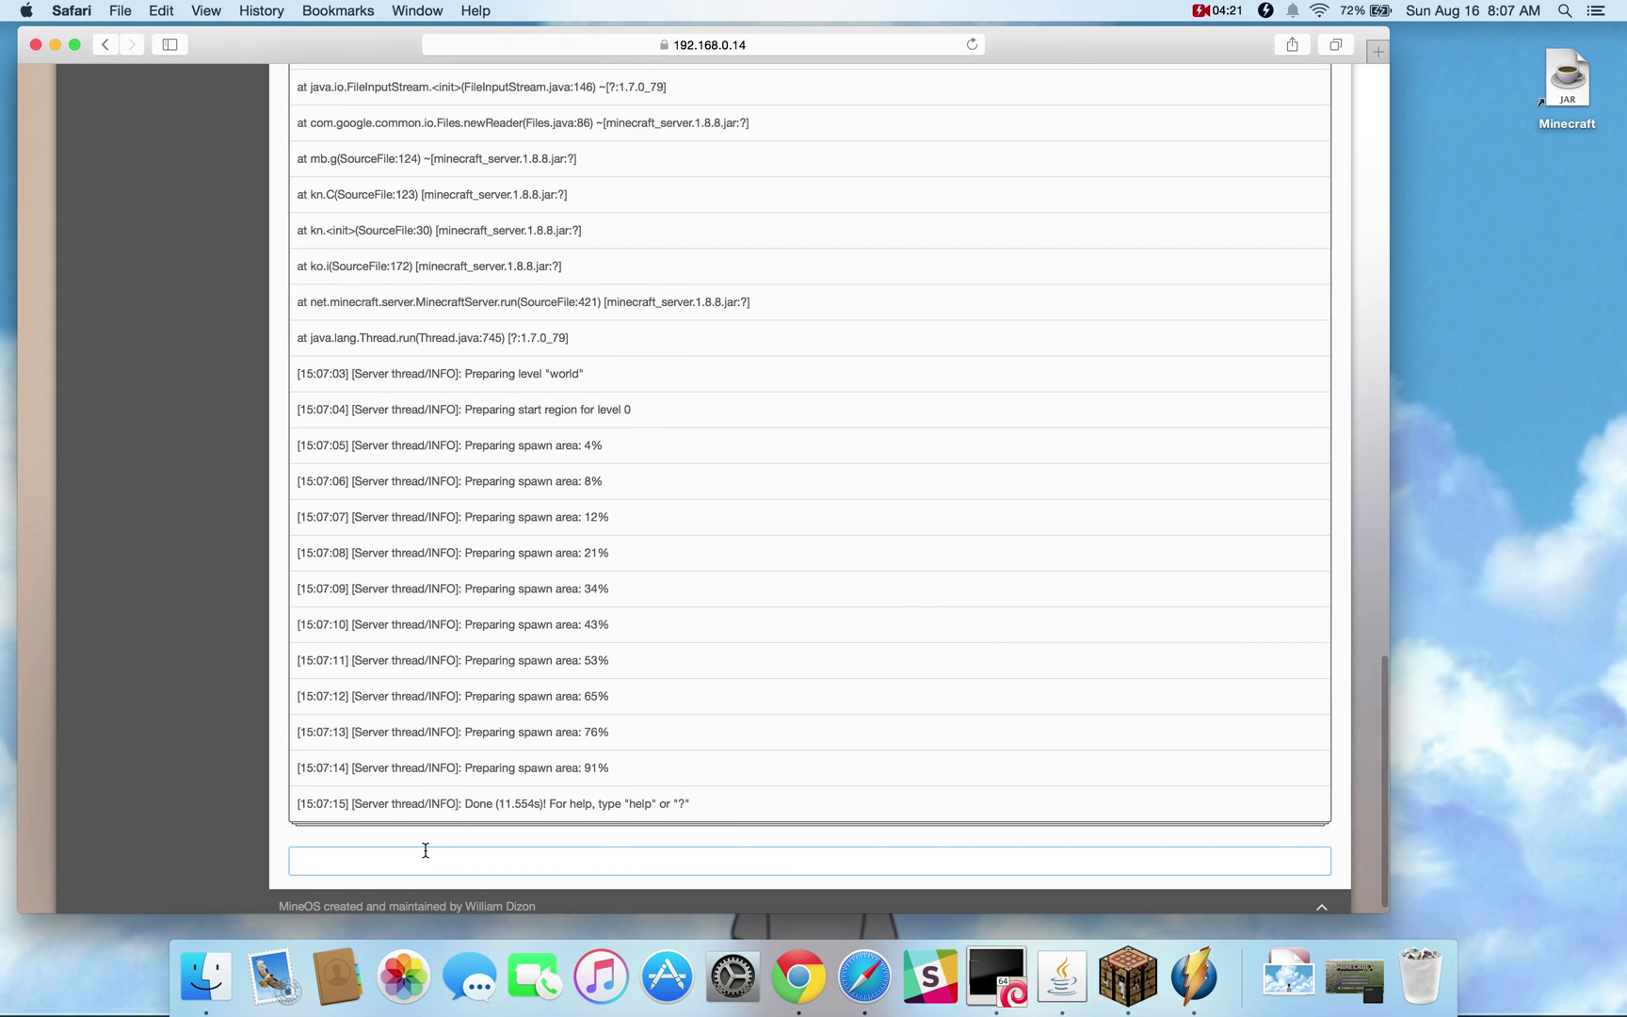
type("op")
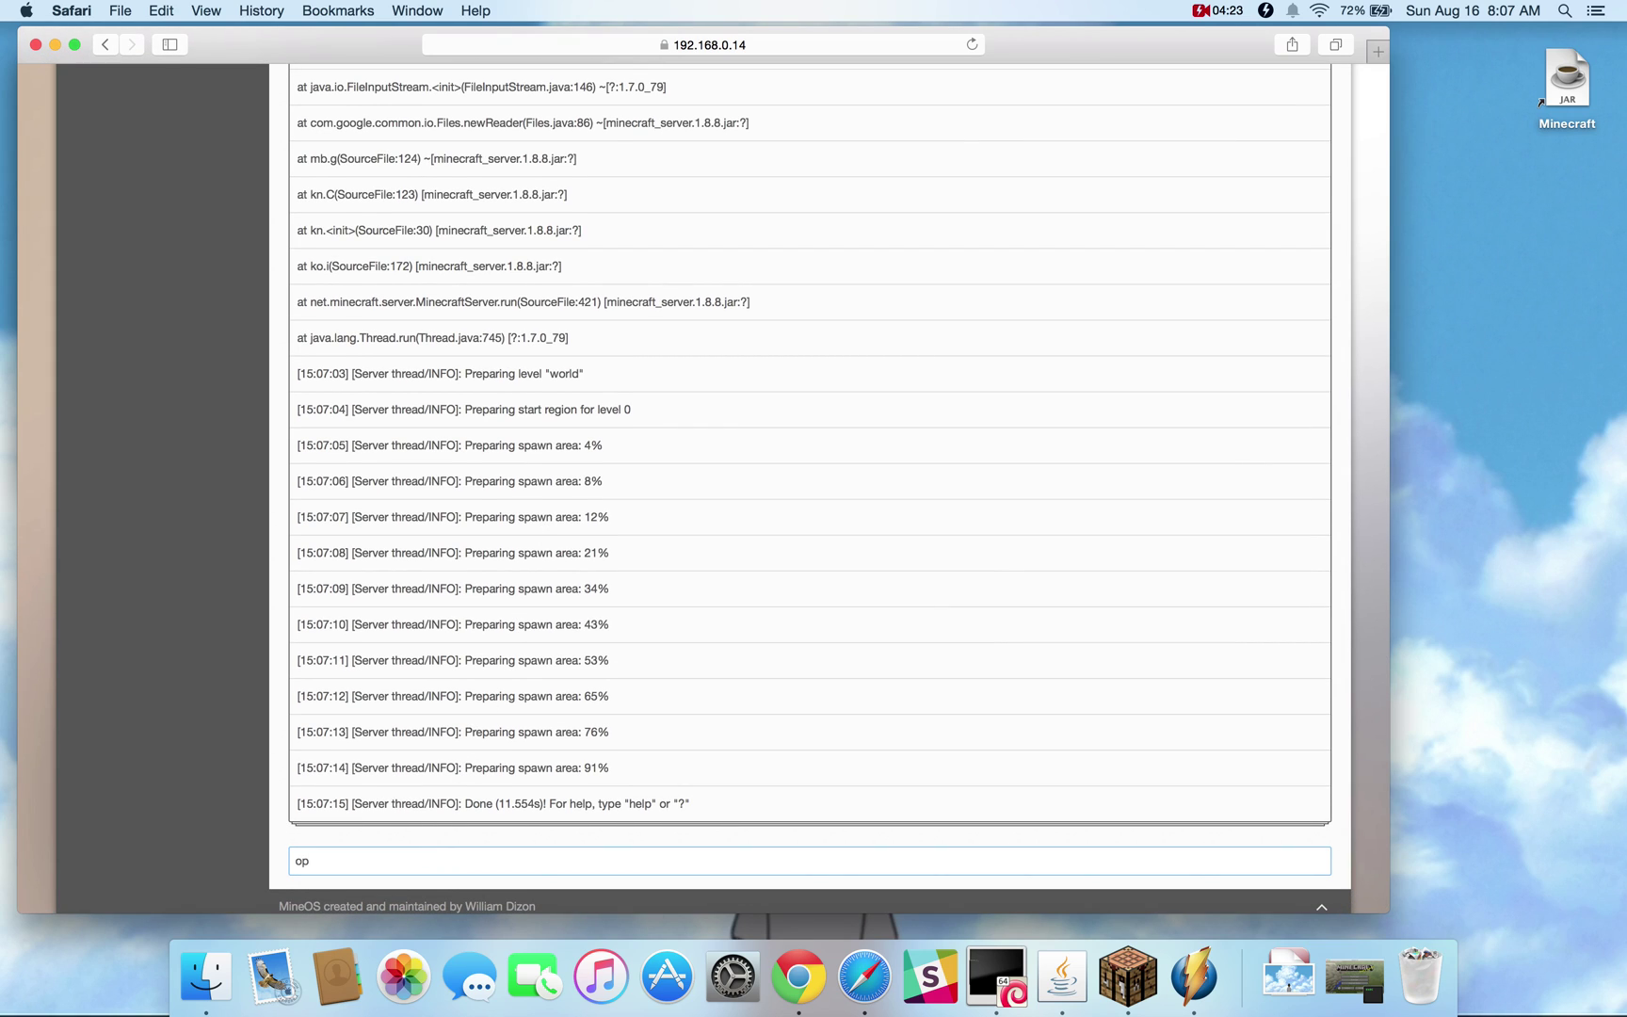
type(" herewind")
key("Return")
Run help in the console to list server commands, page 1 of 9
scroll(440, 761, "down", 1)
type("h")
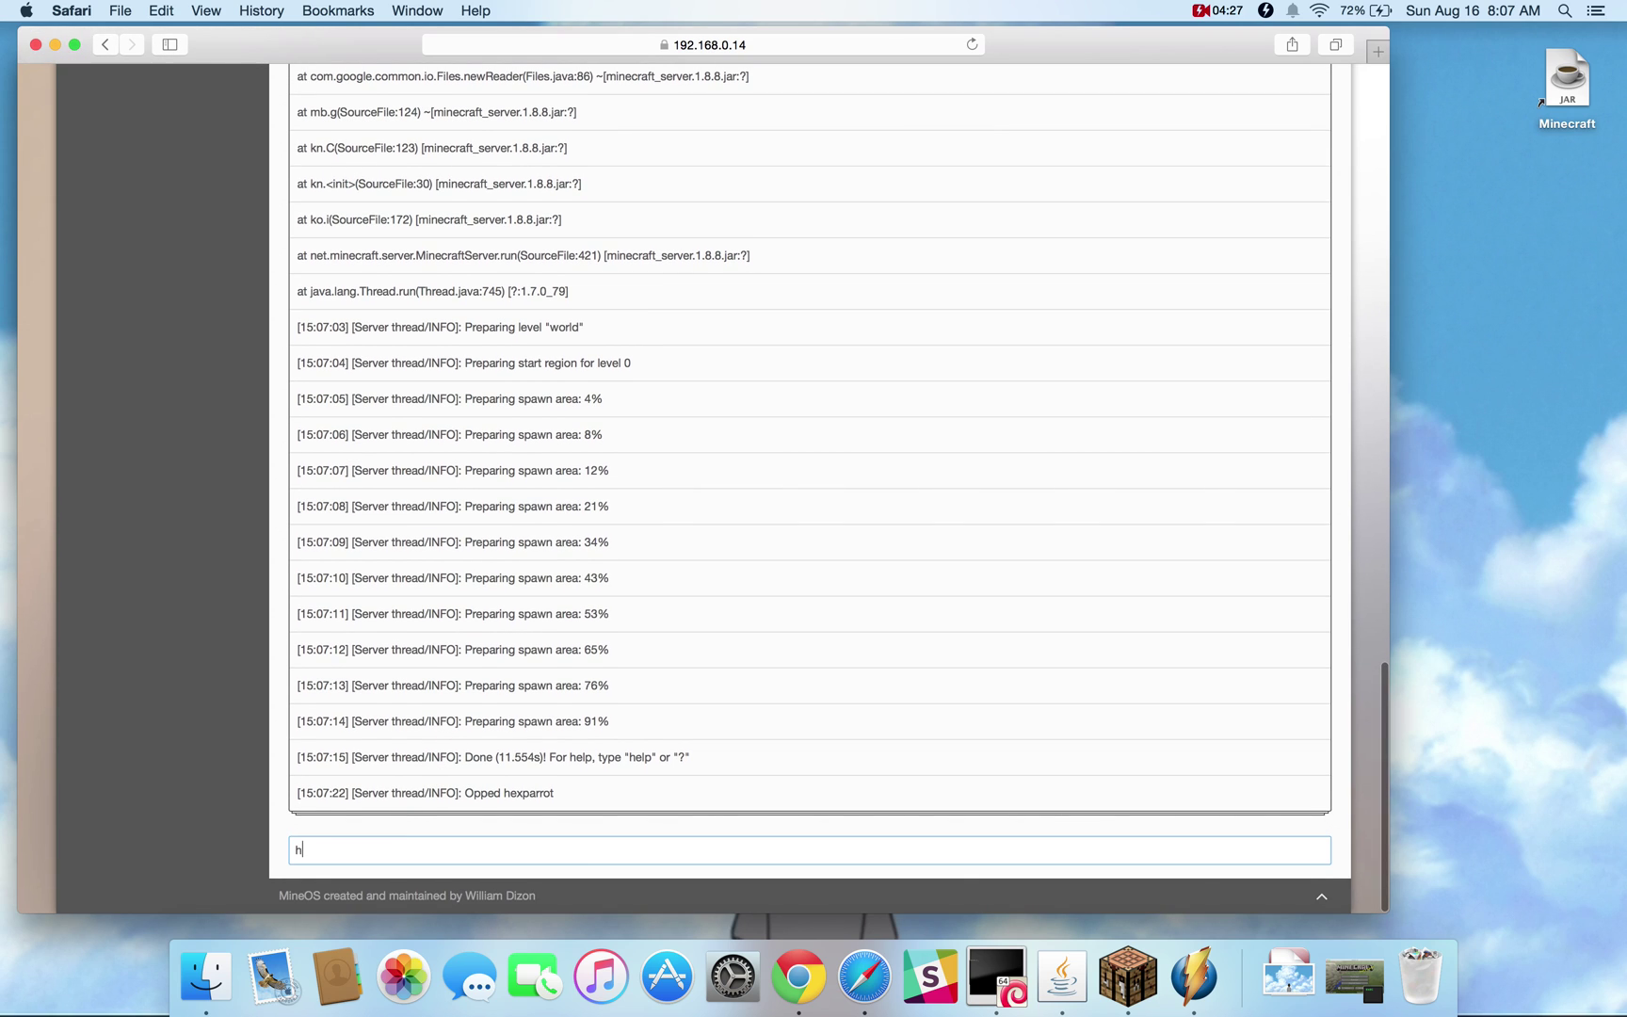
type("elp")
key("Return")
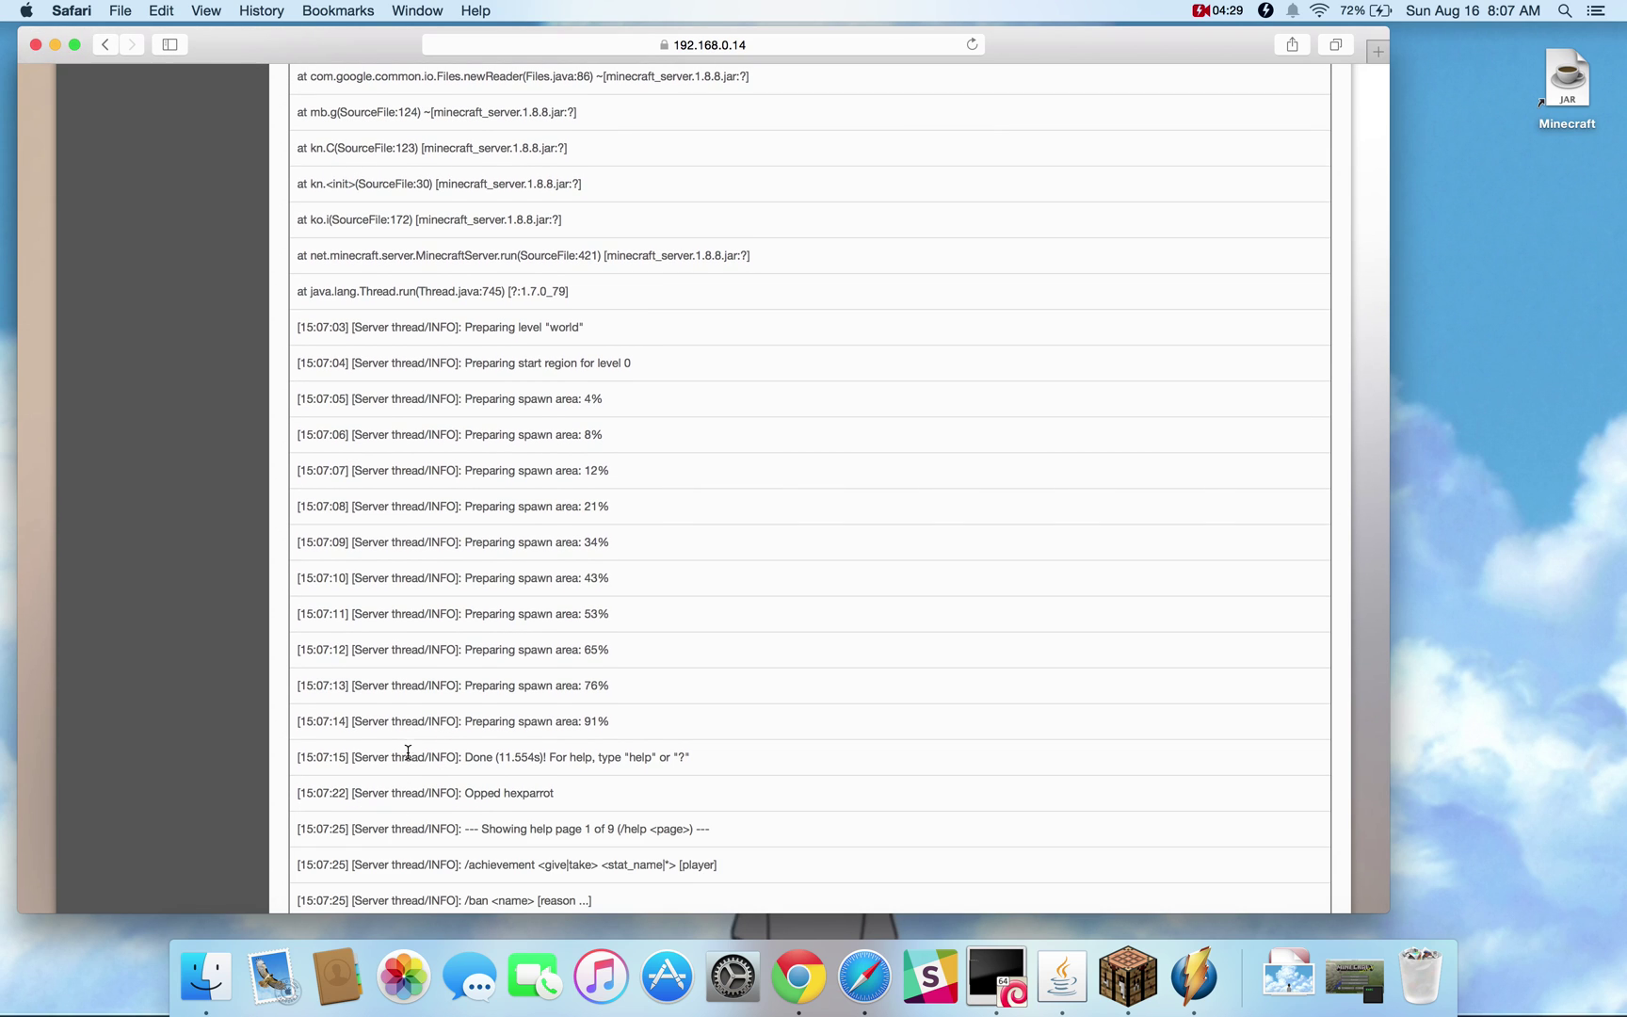
scroll(408, 755, "down", 3)
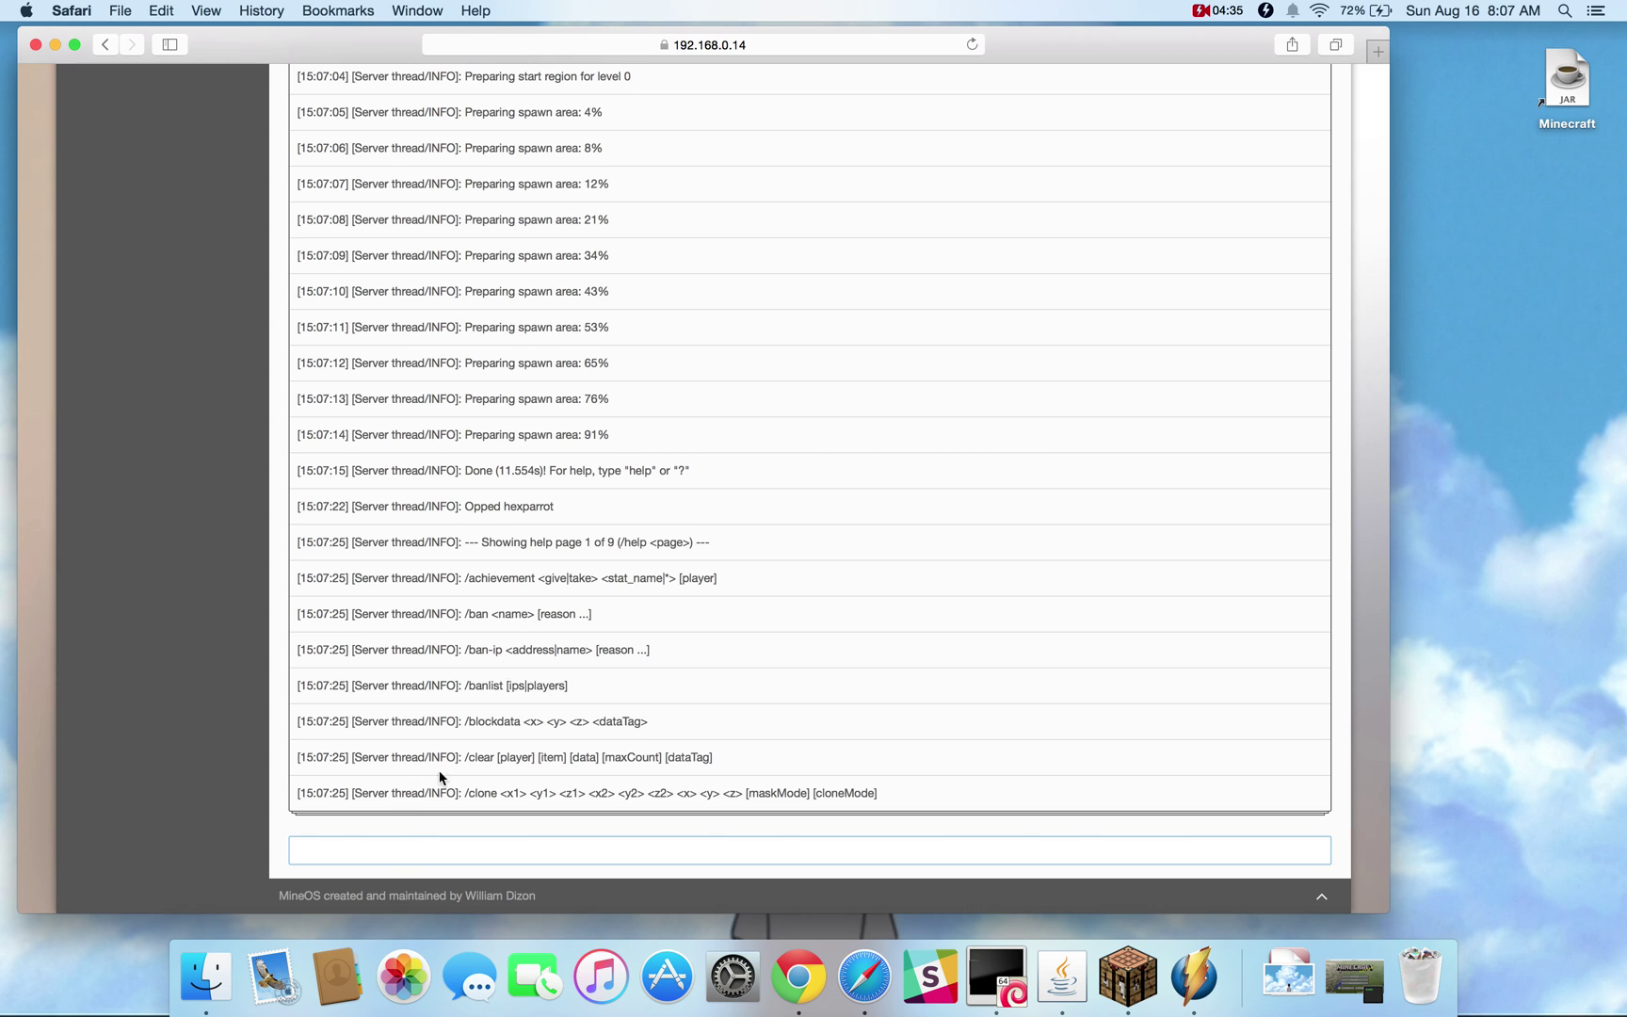
scroll(691, 390, "up", 20)
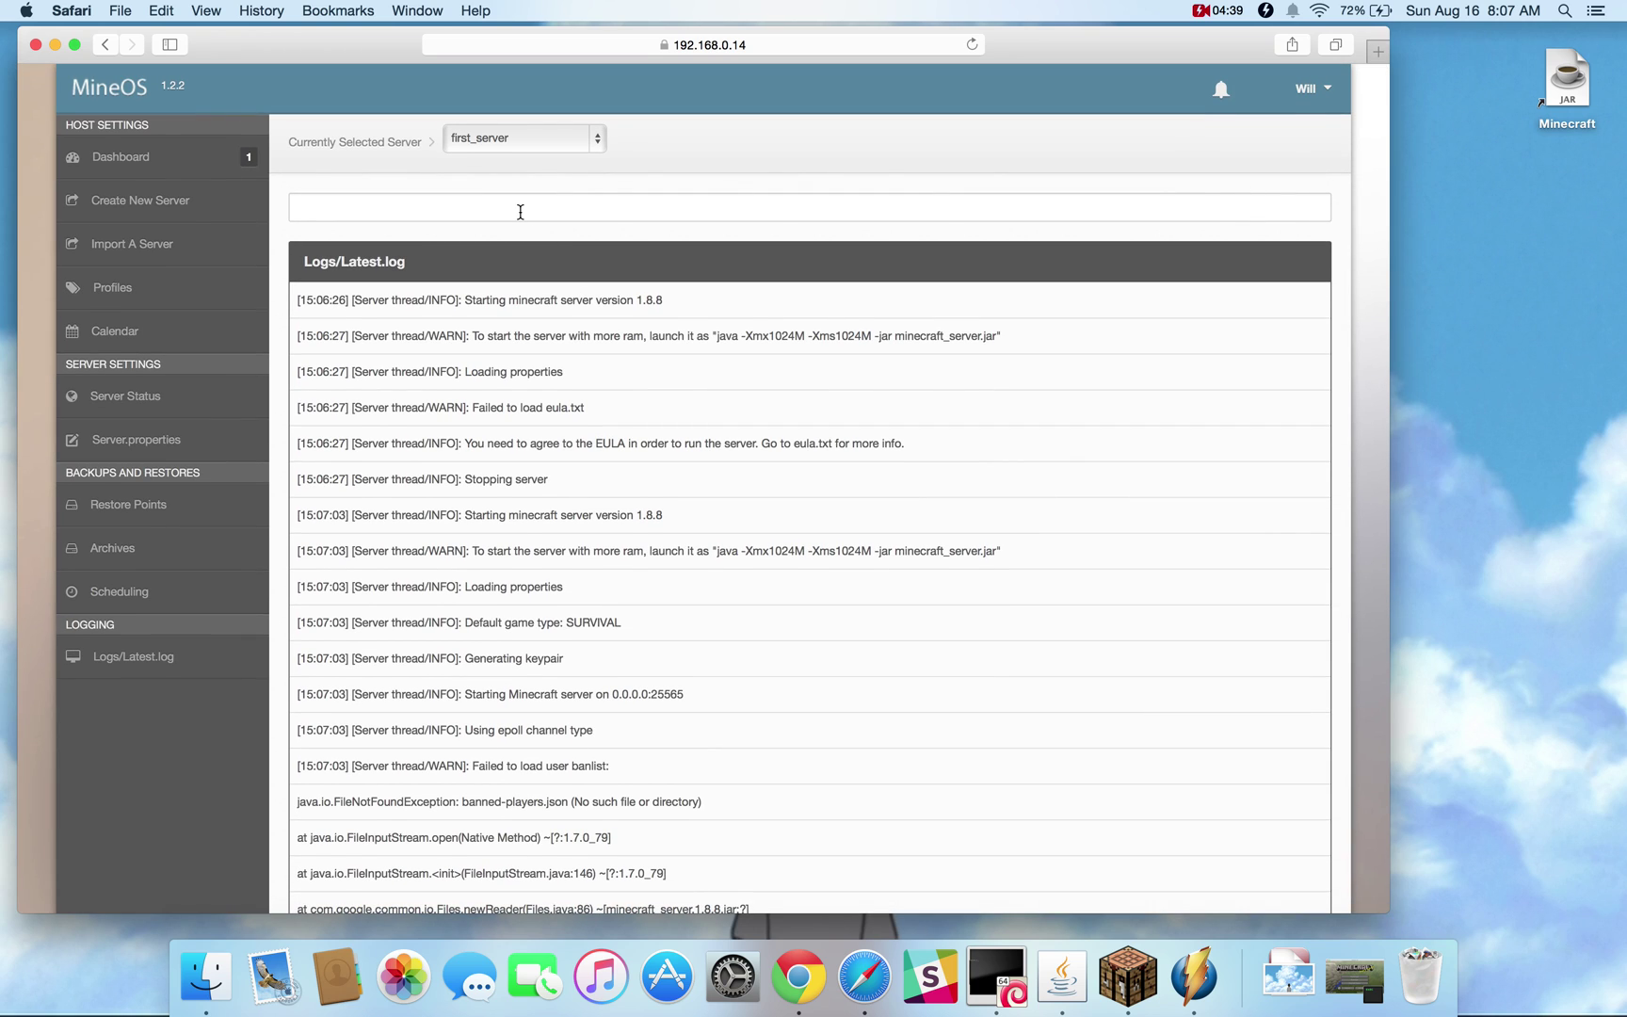
Return to first_server's status page and keep the 1.8.8 profile selected
left_click(143, 400)
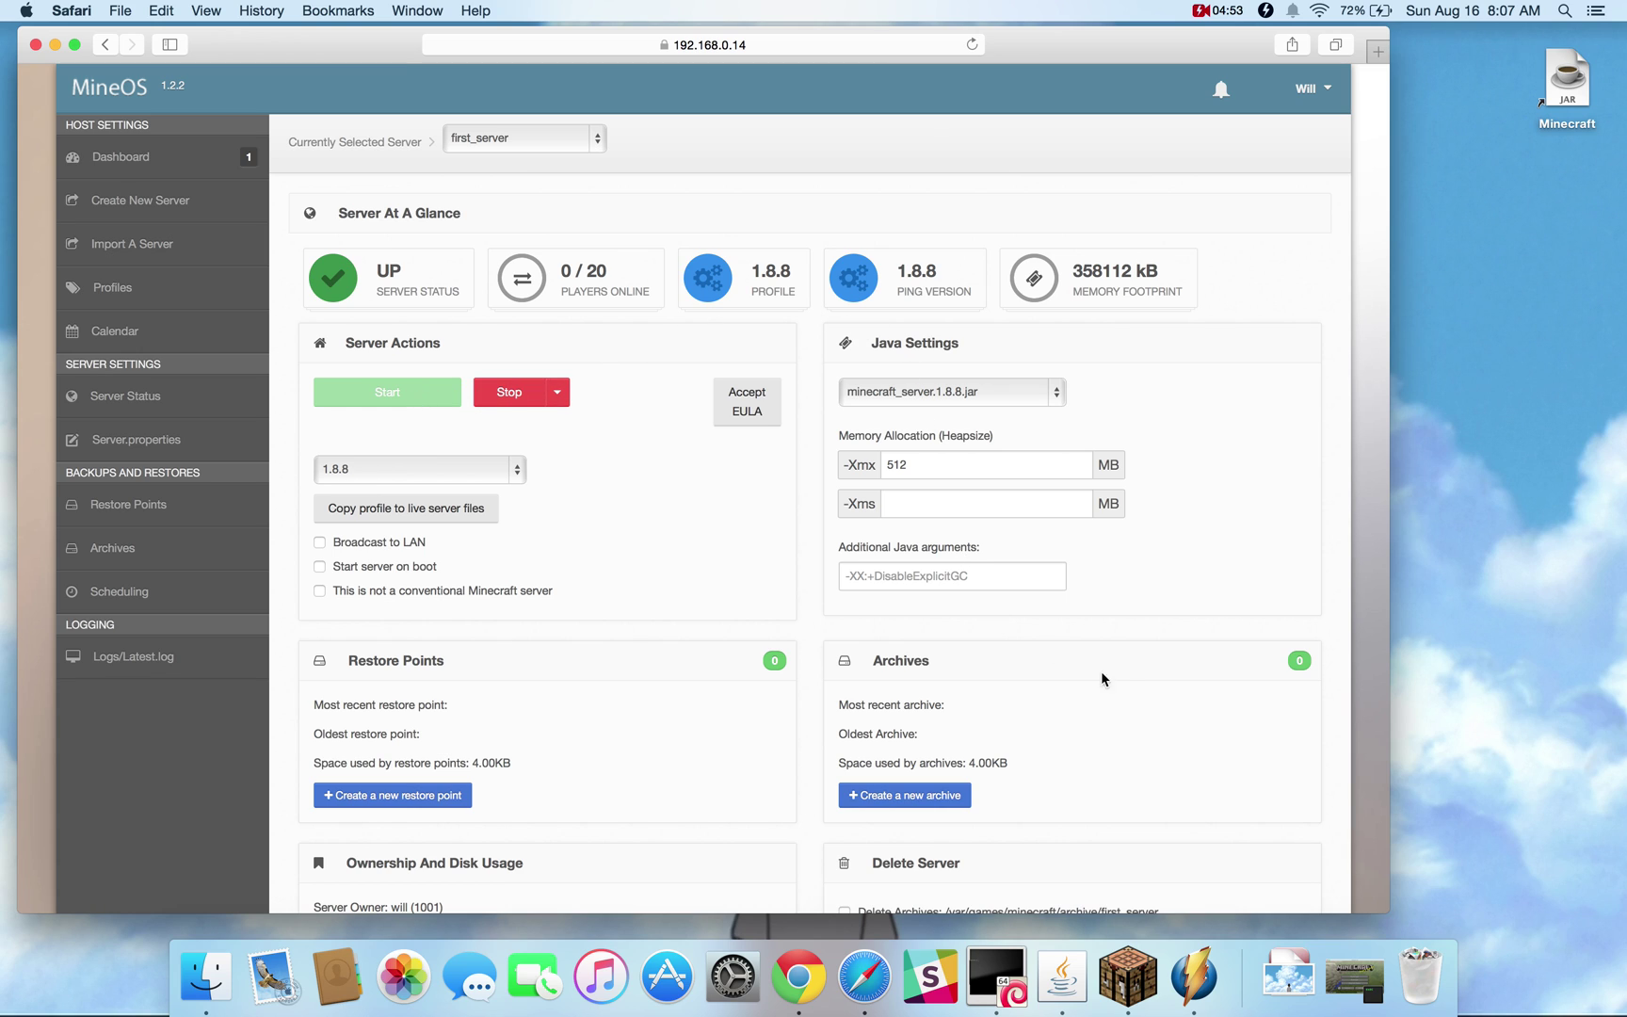
scroll(1106, 673, "down", 5)
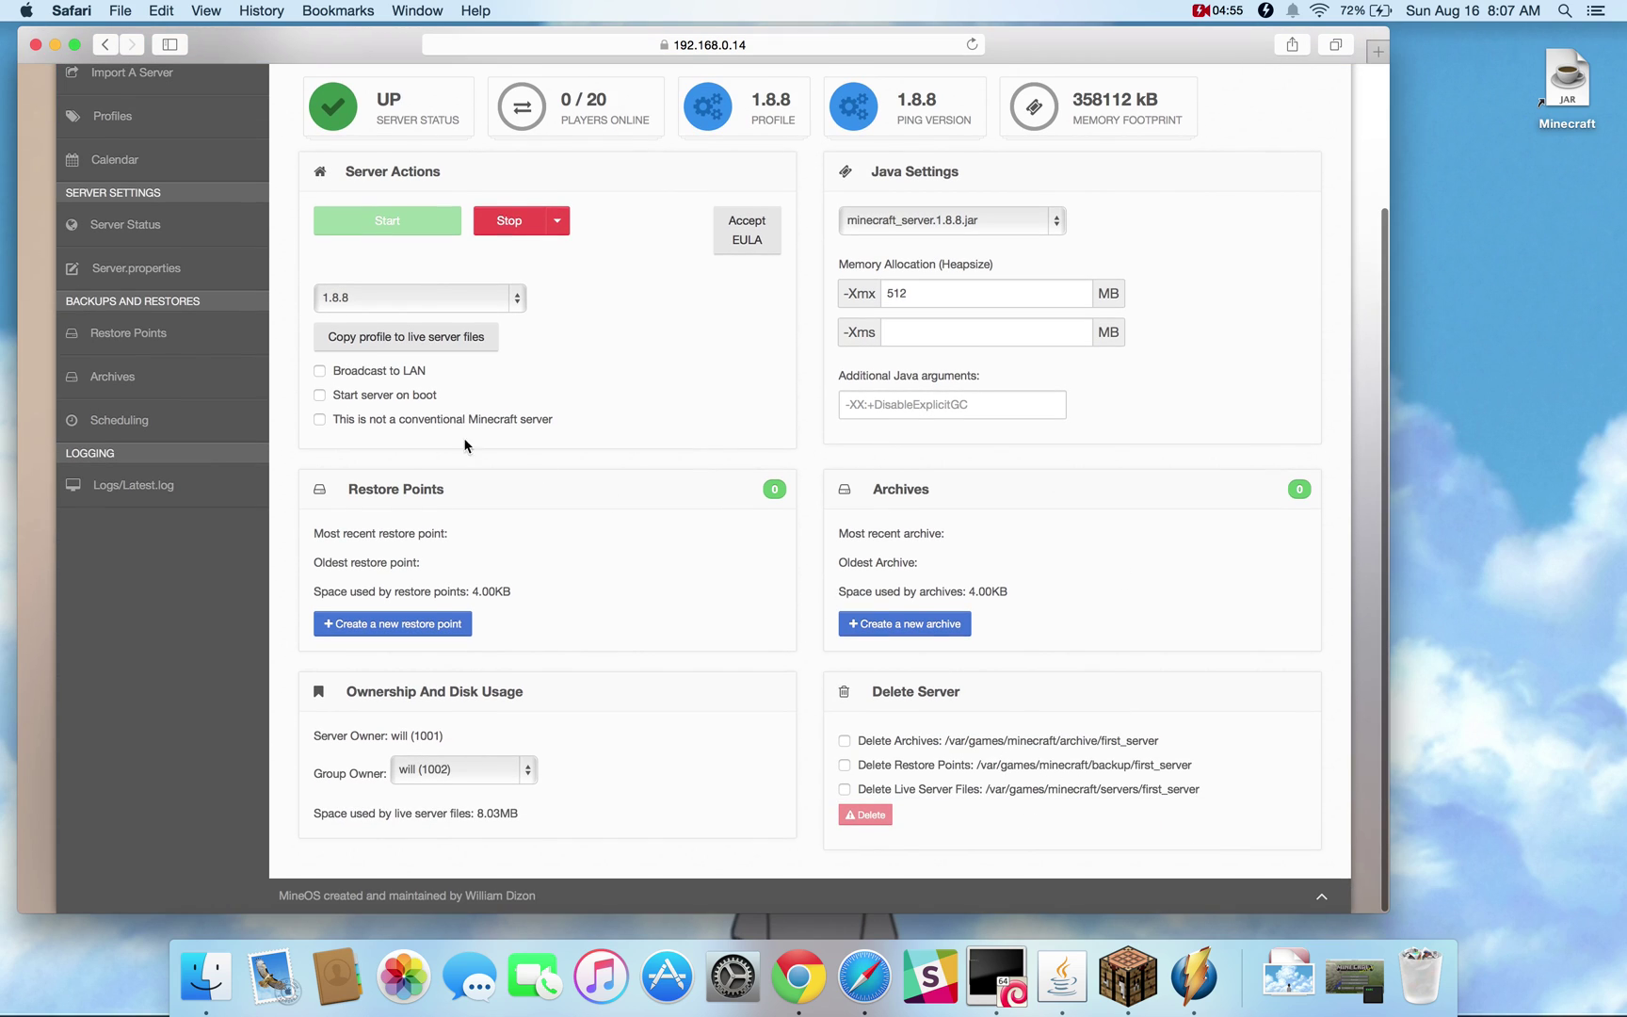
scroll(586, 356, "up", 2)
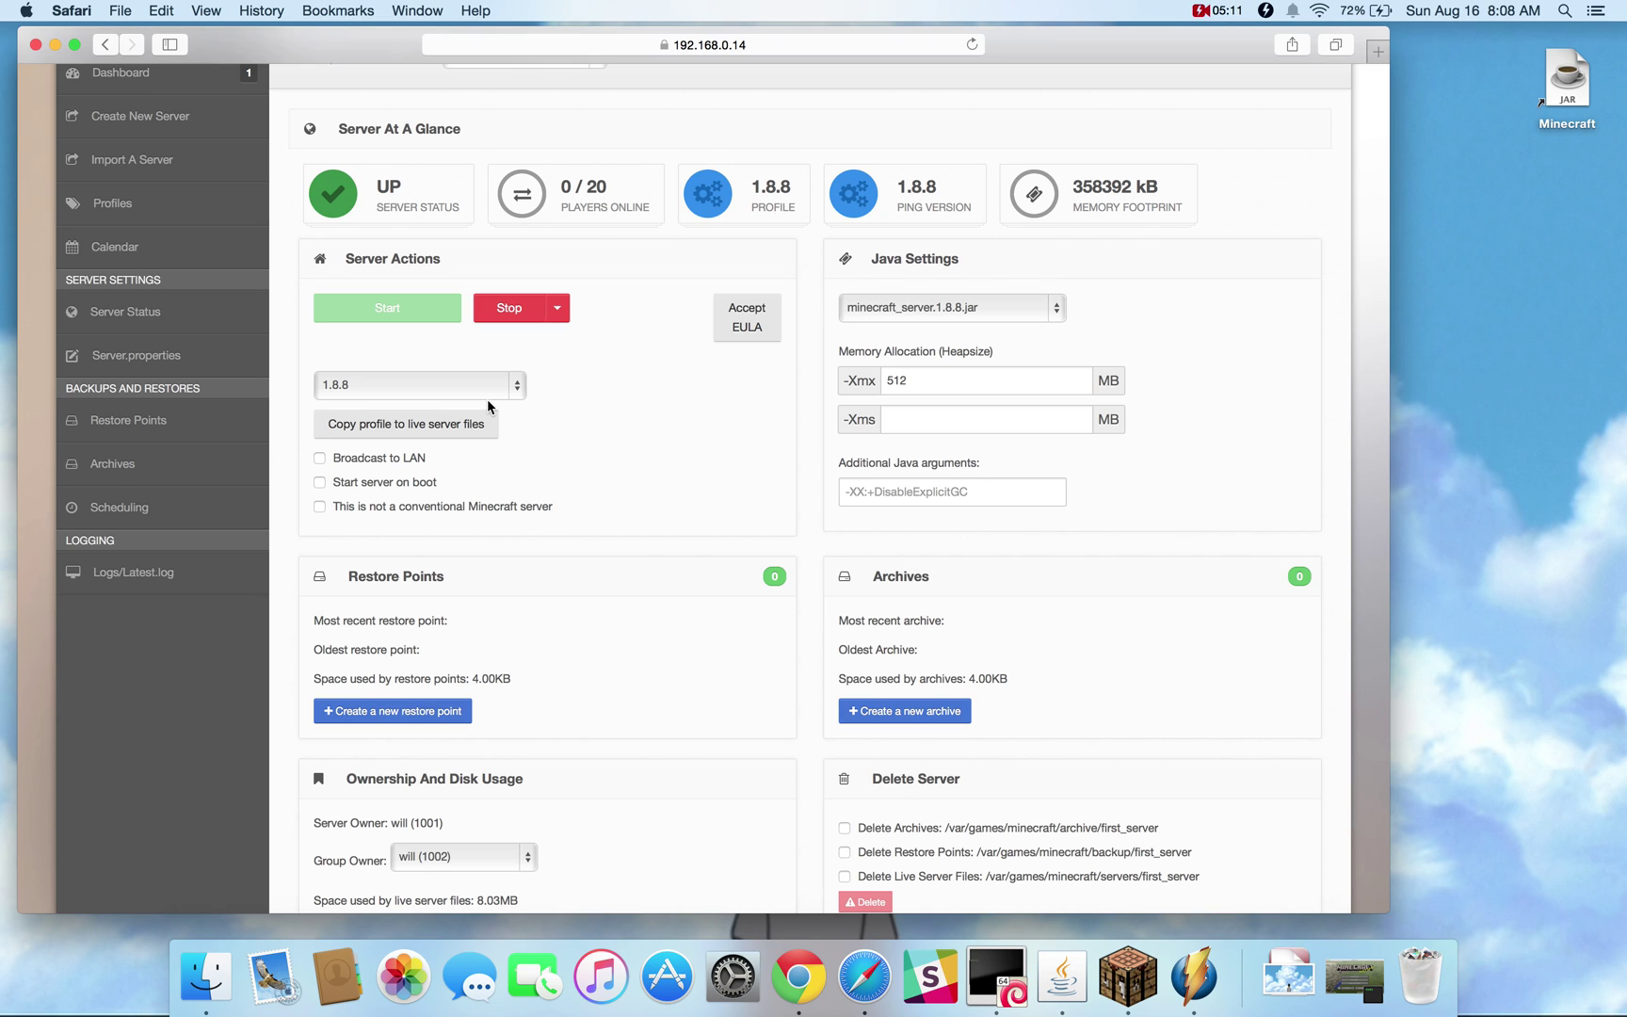
left_click(468, 391)
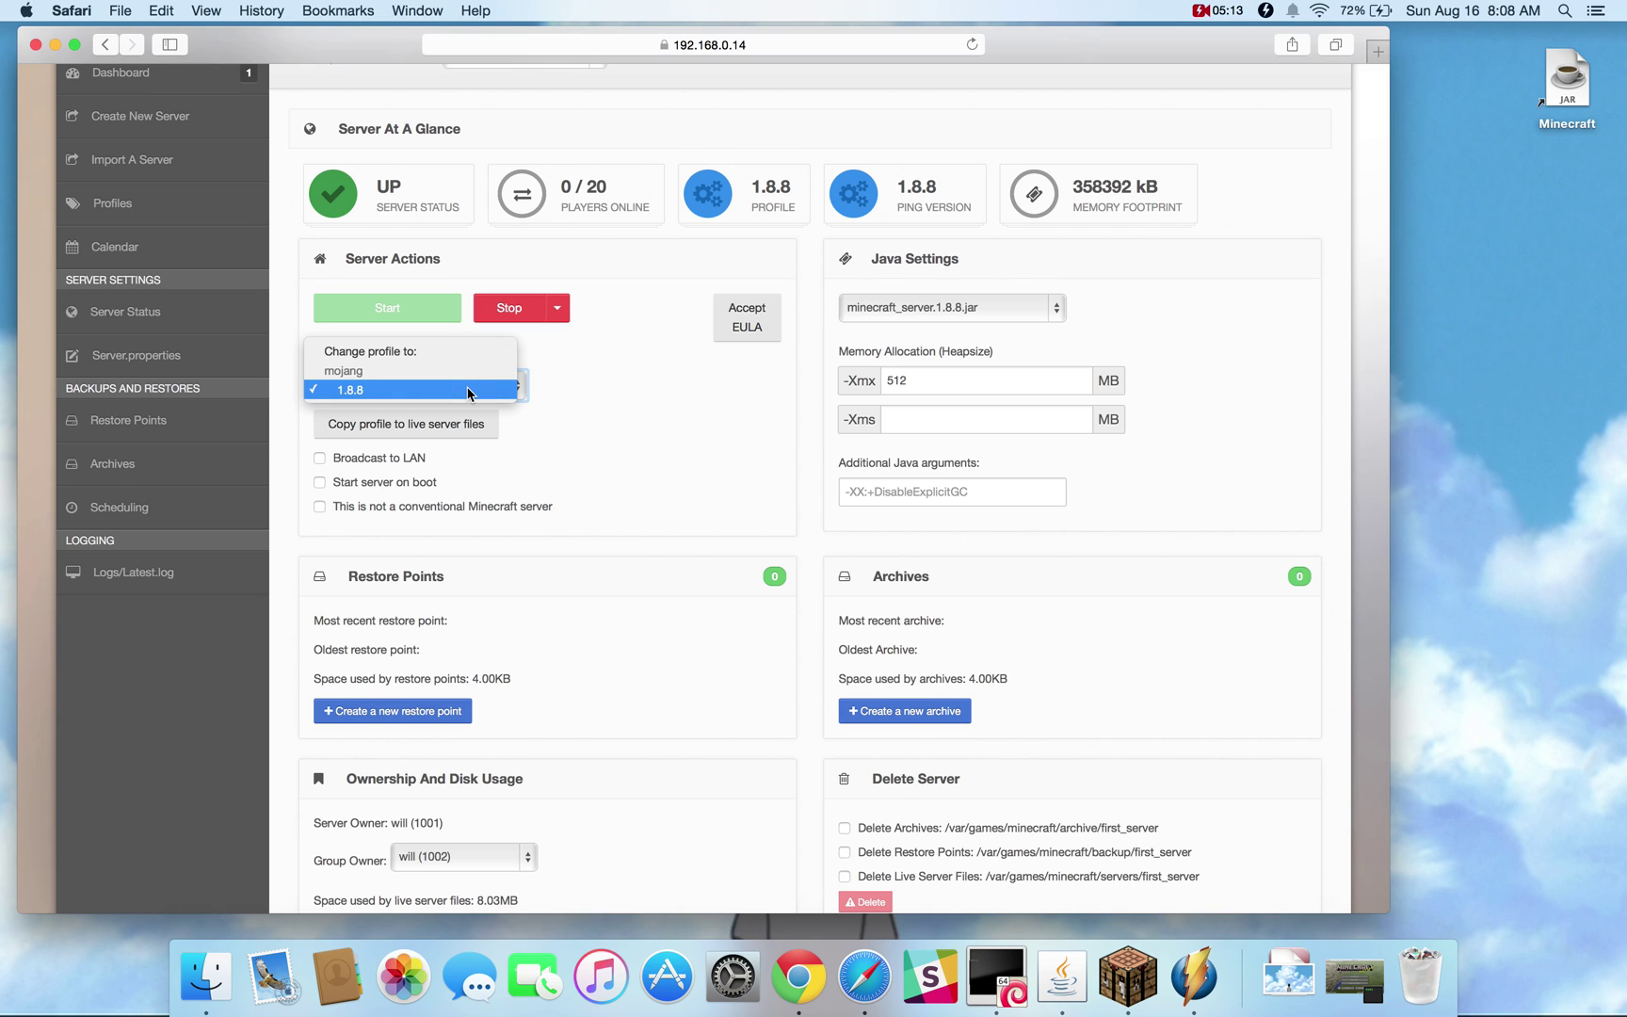
left_click(343, 395)
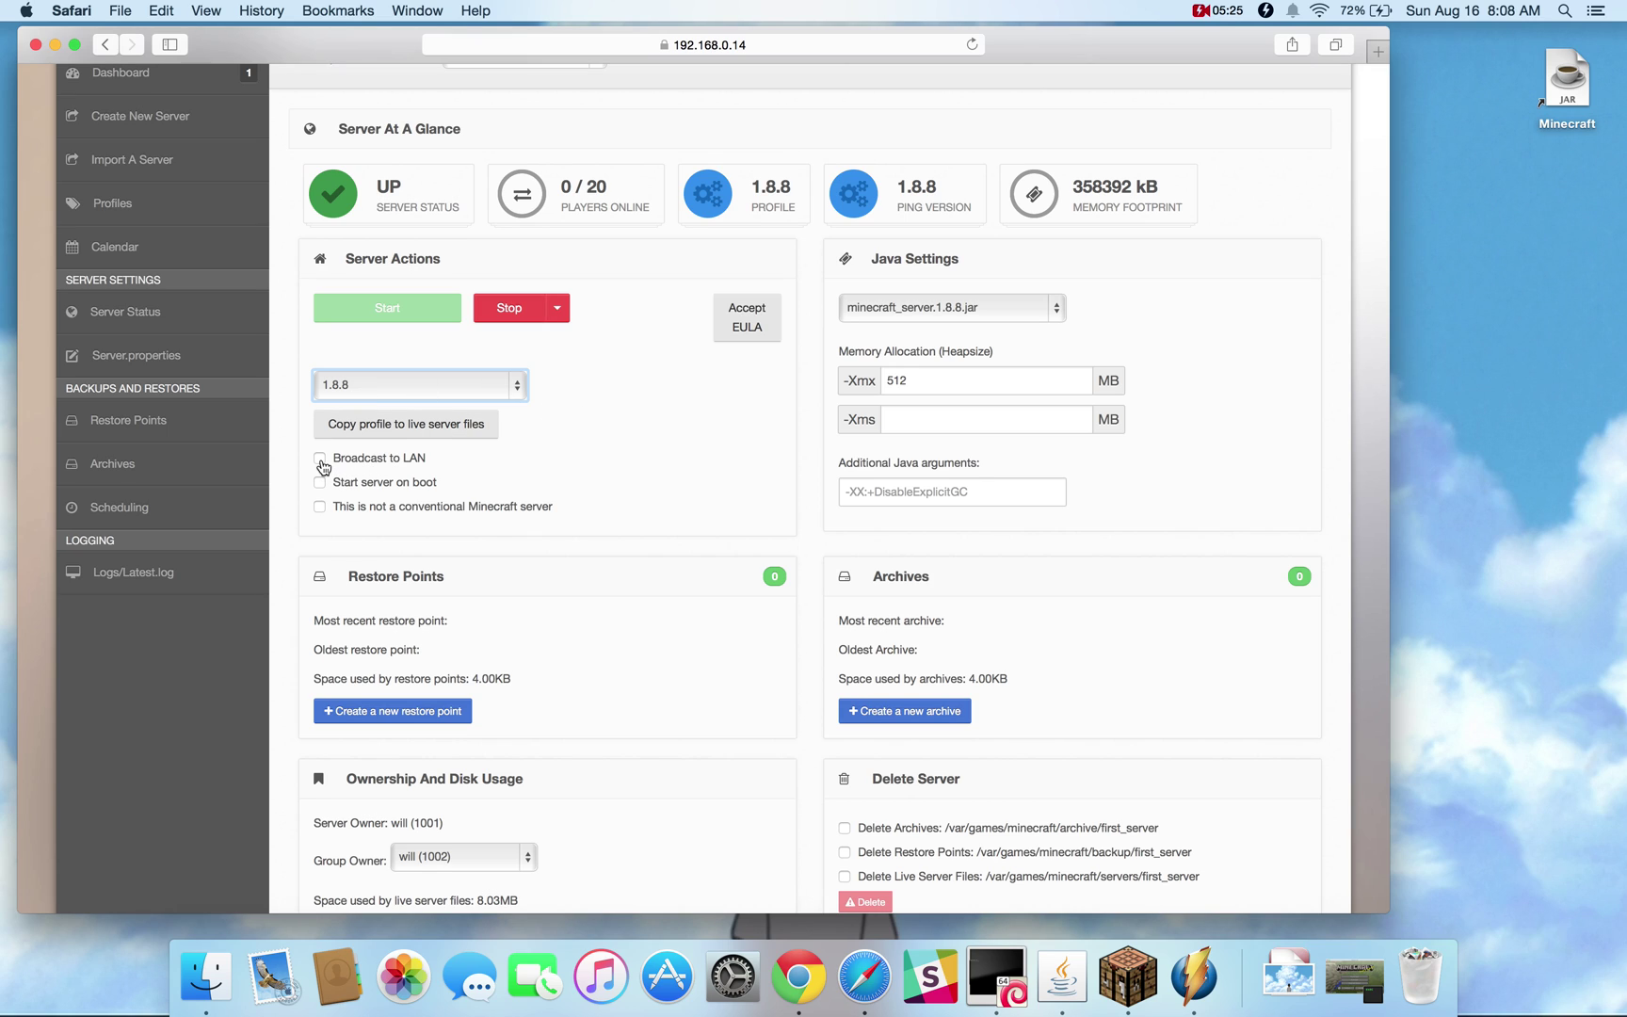
Enable Broadcast to LAN and confirm the LAN World in Minecraft's Multiplayer list
left_click(1130, 980)
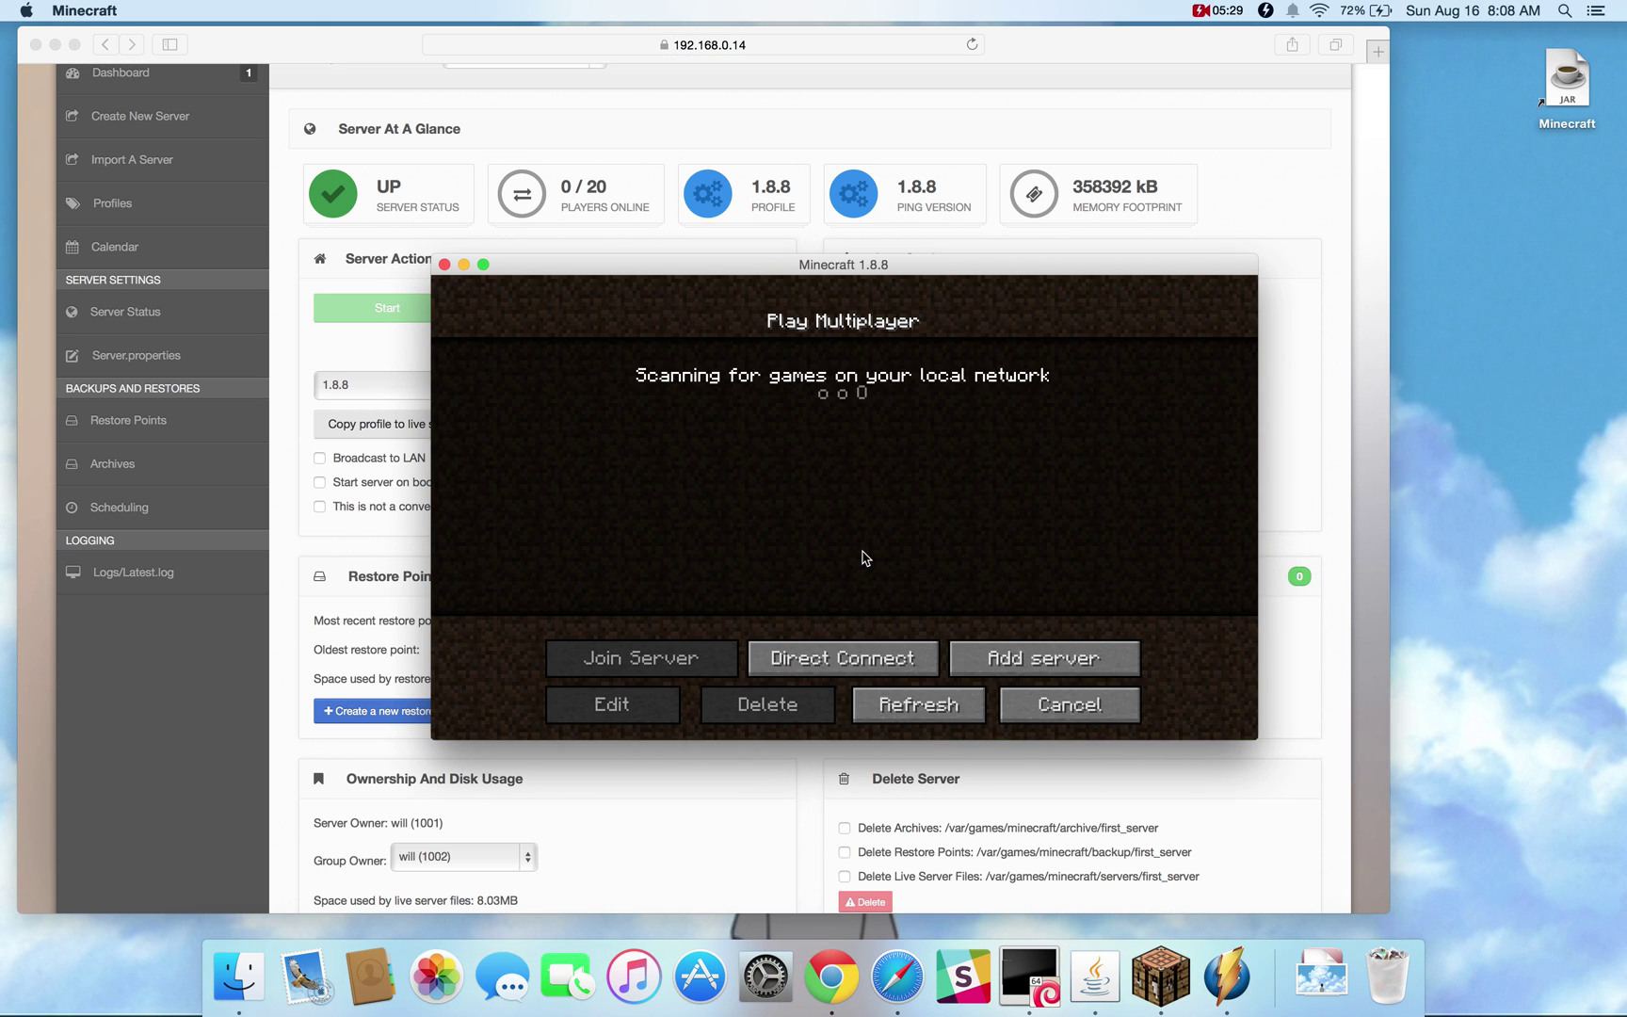
left_click(863, 550)
left_click(321, 459)
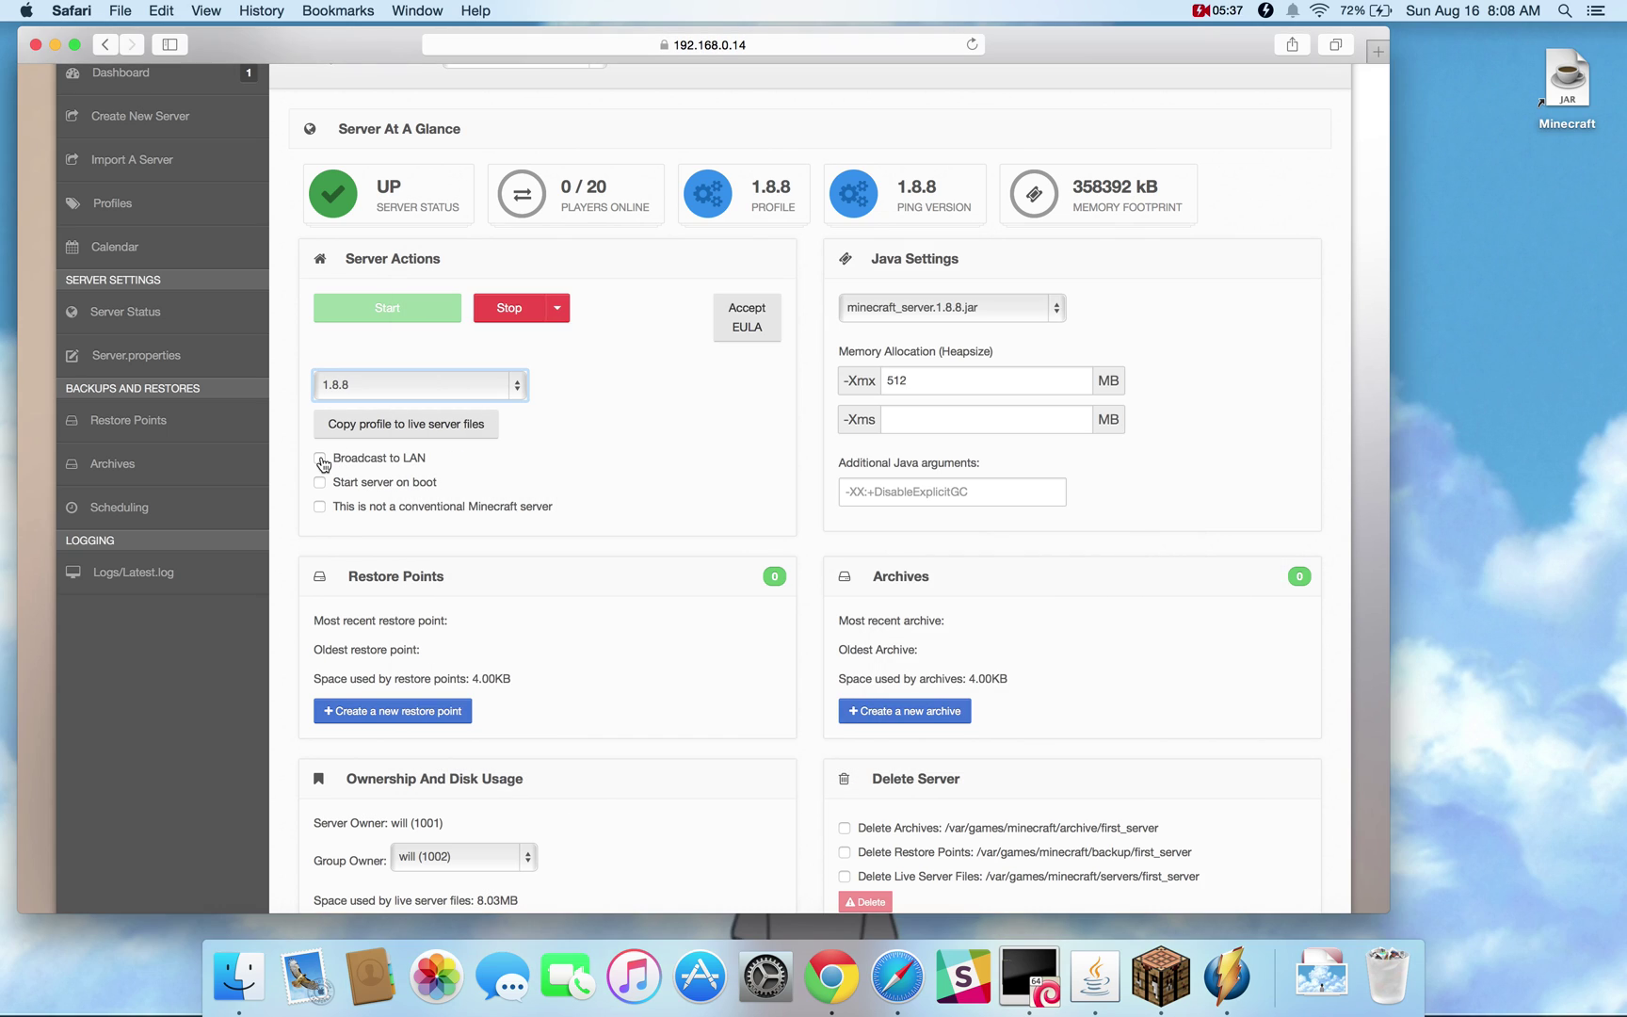
left_click(321, 459)
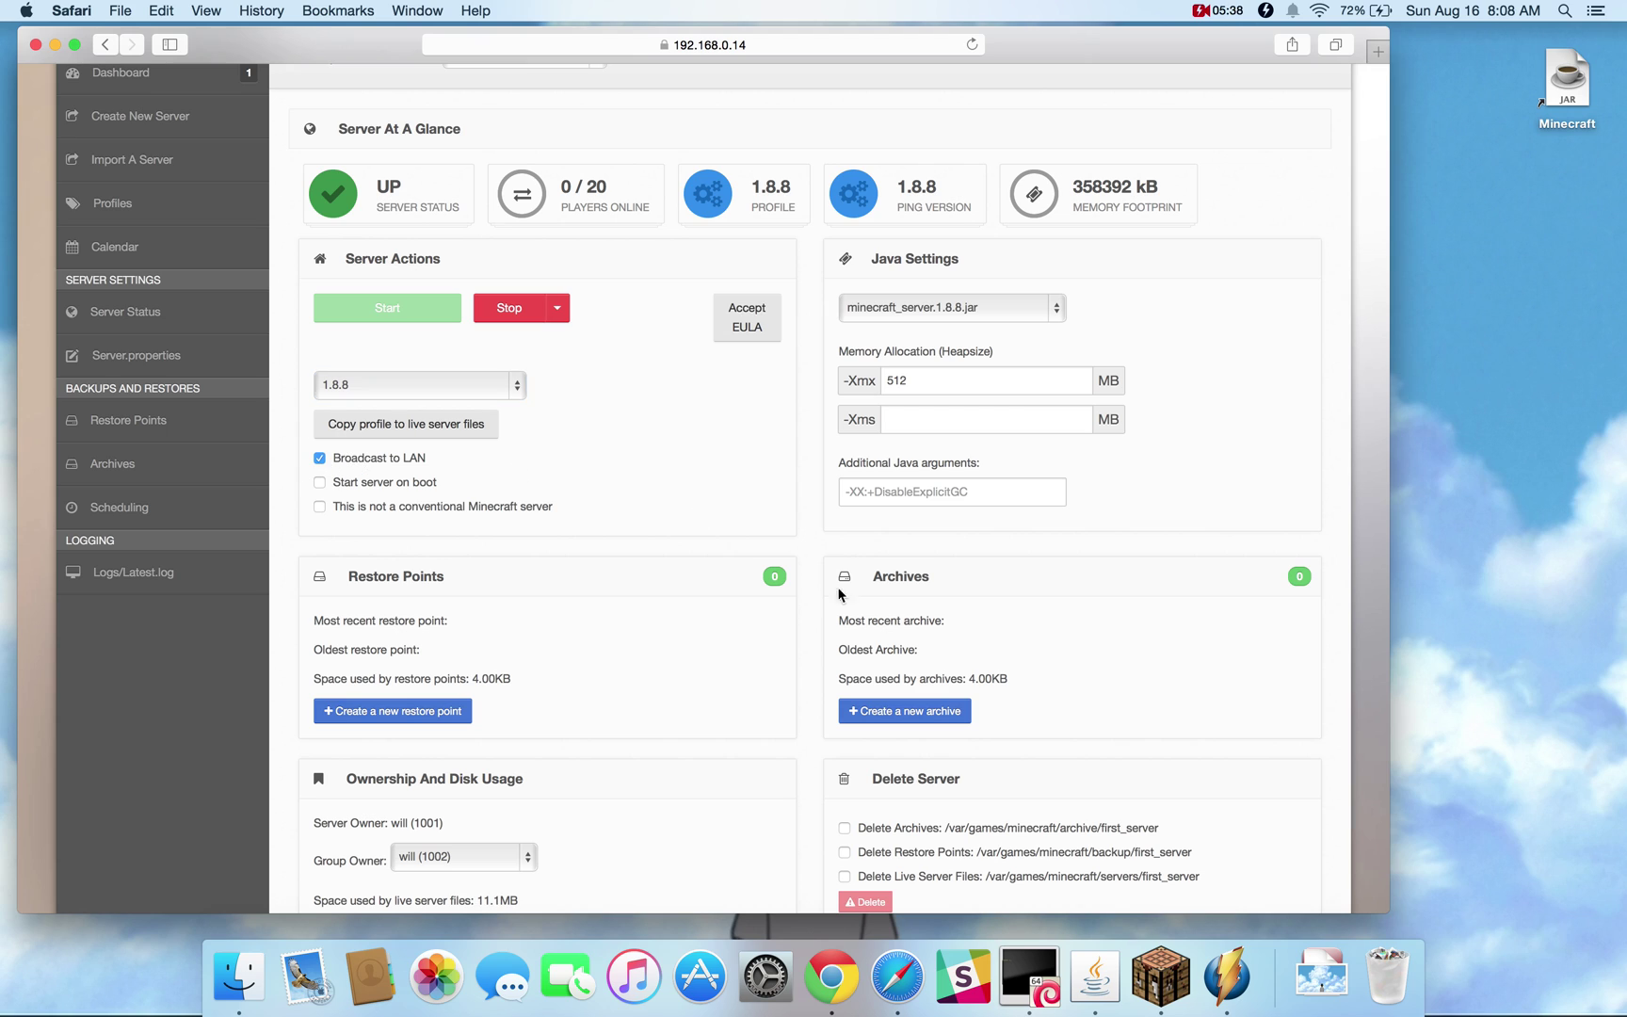
left_click(1161, 970)
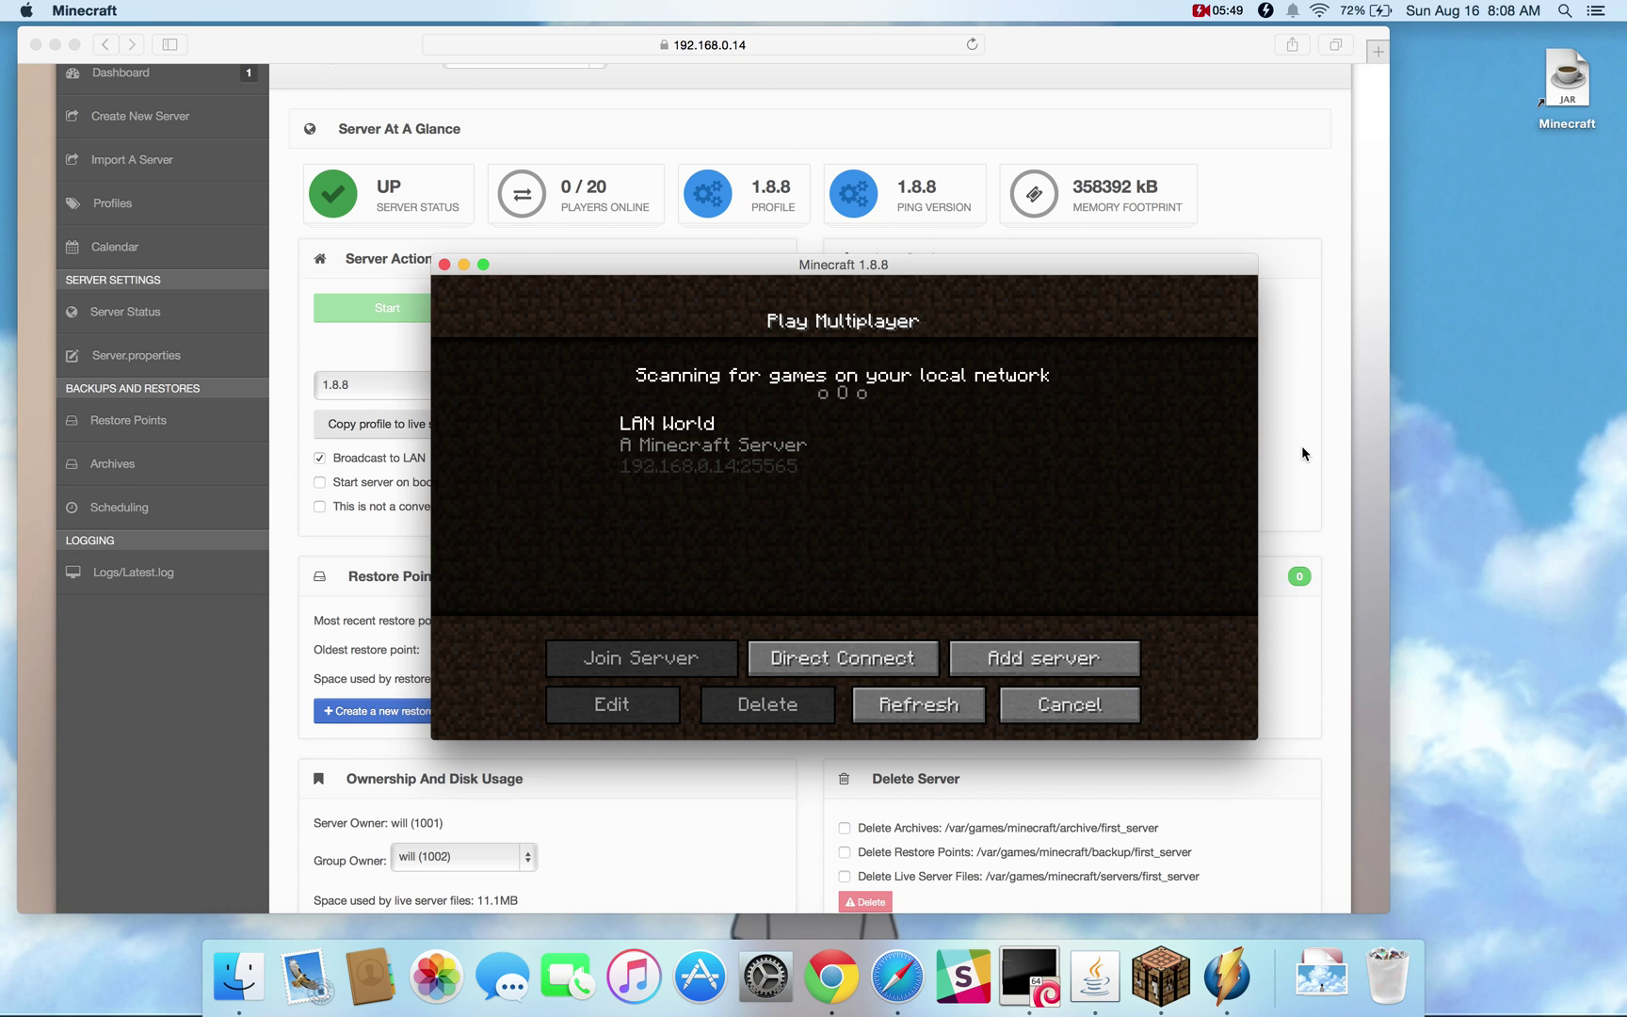
left_click(285, 470)
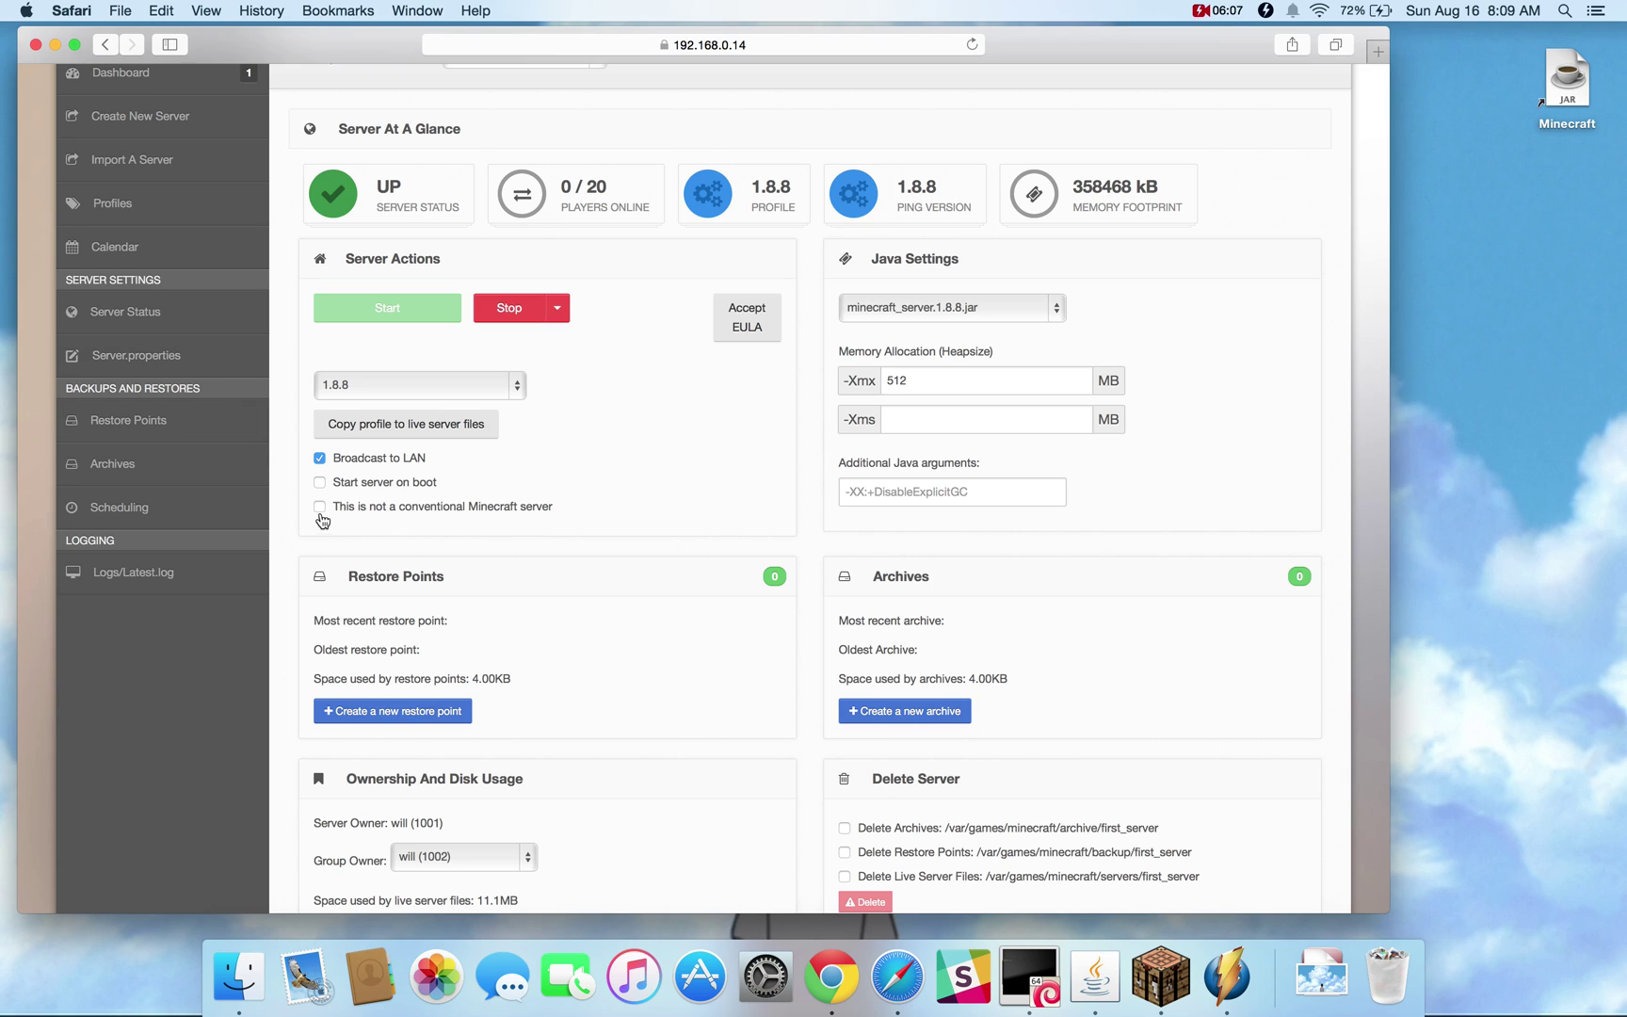
left_click(319, 508)
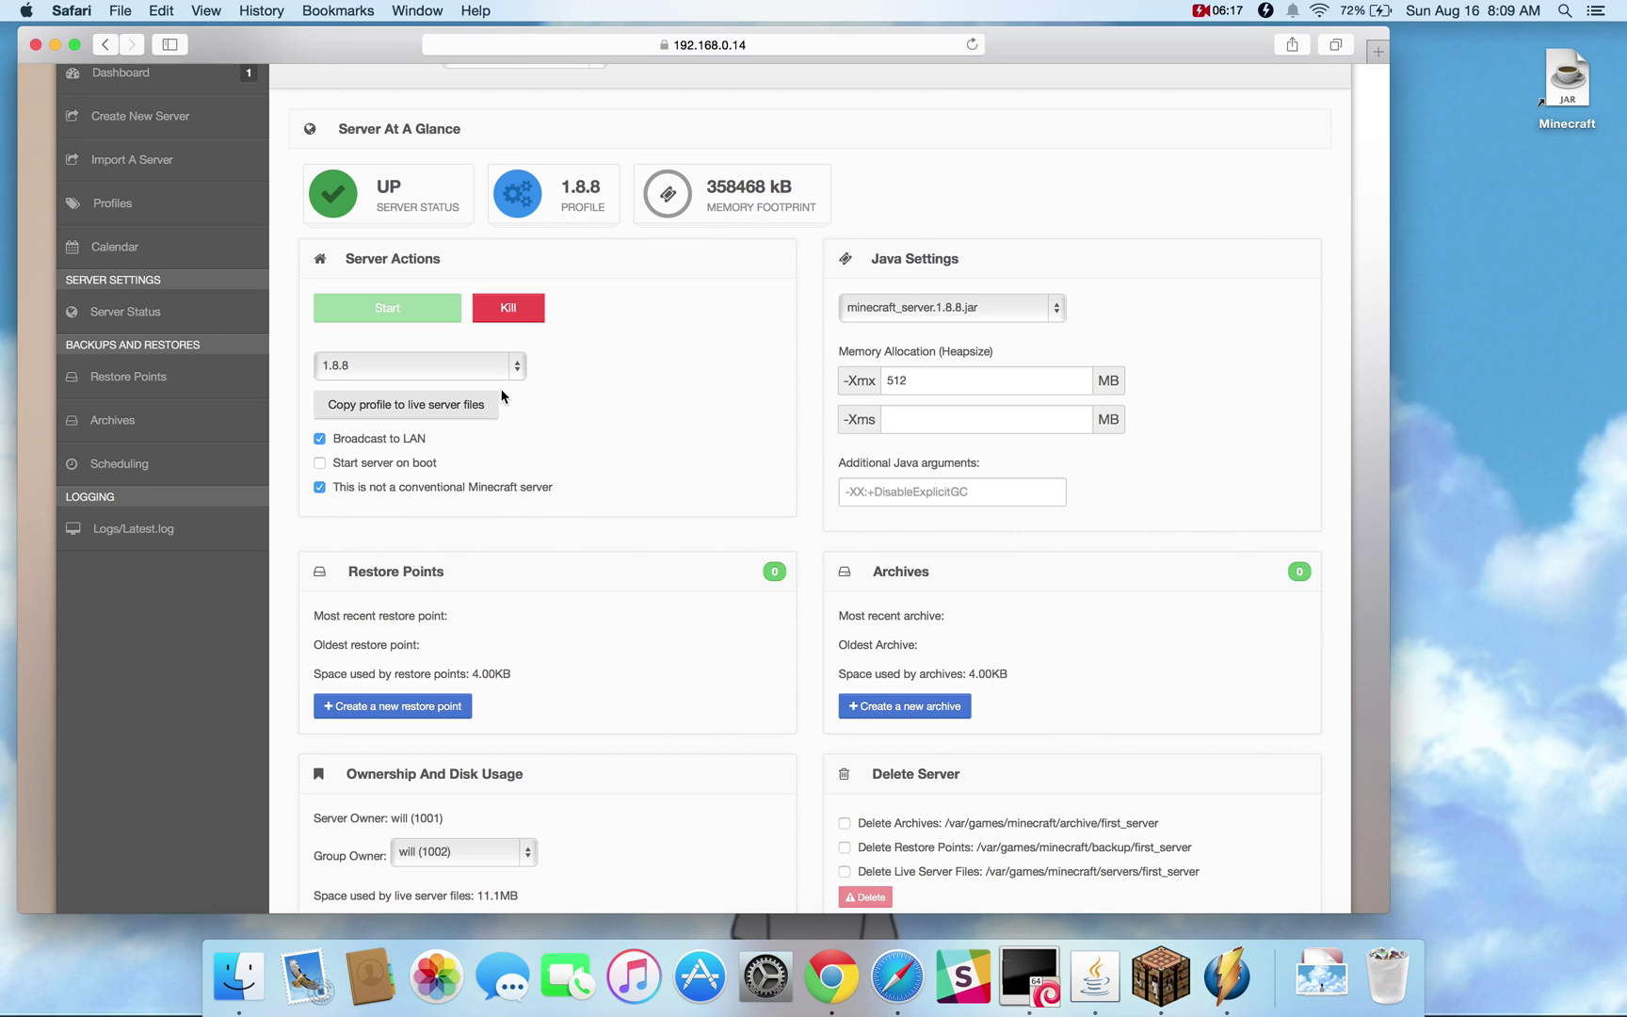
left_click(320, 488)
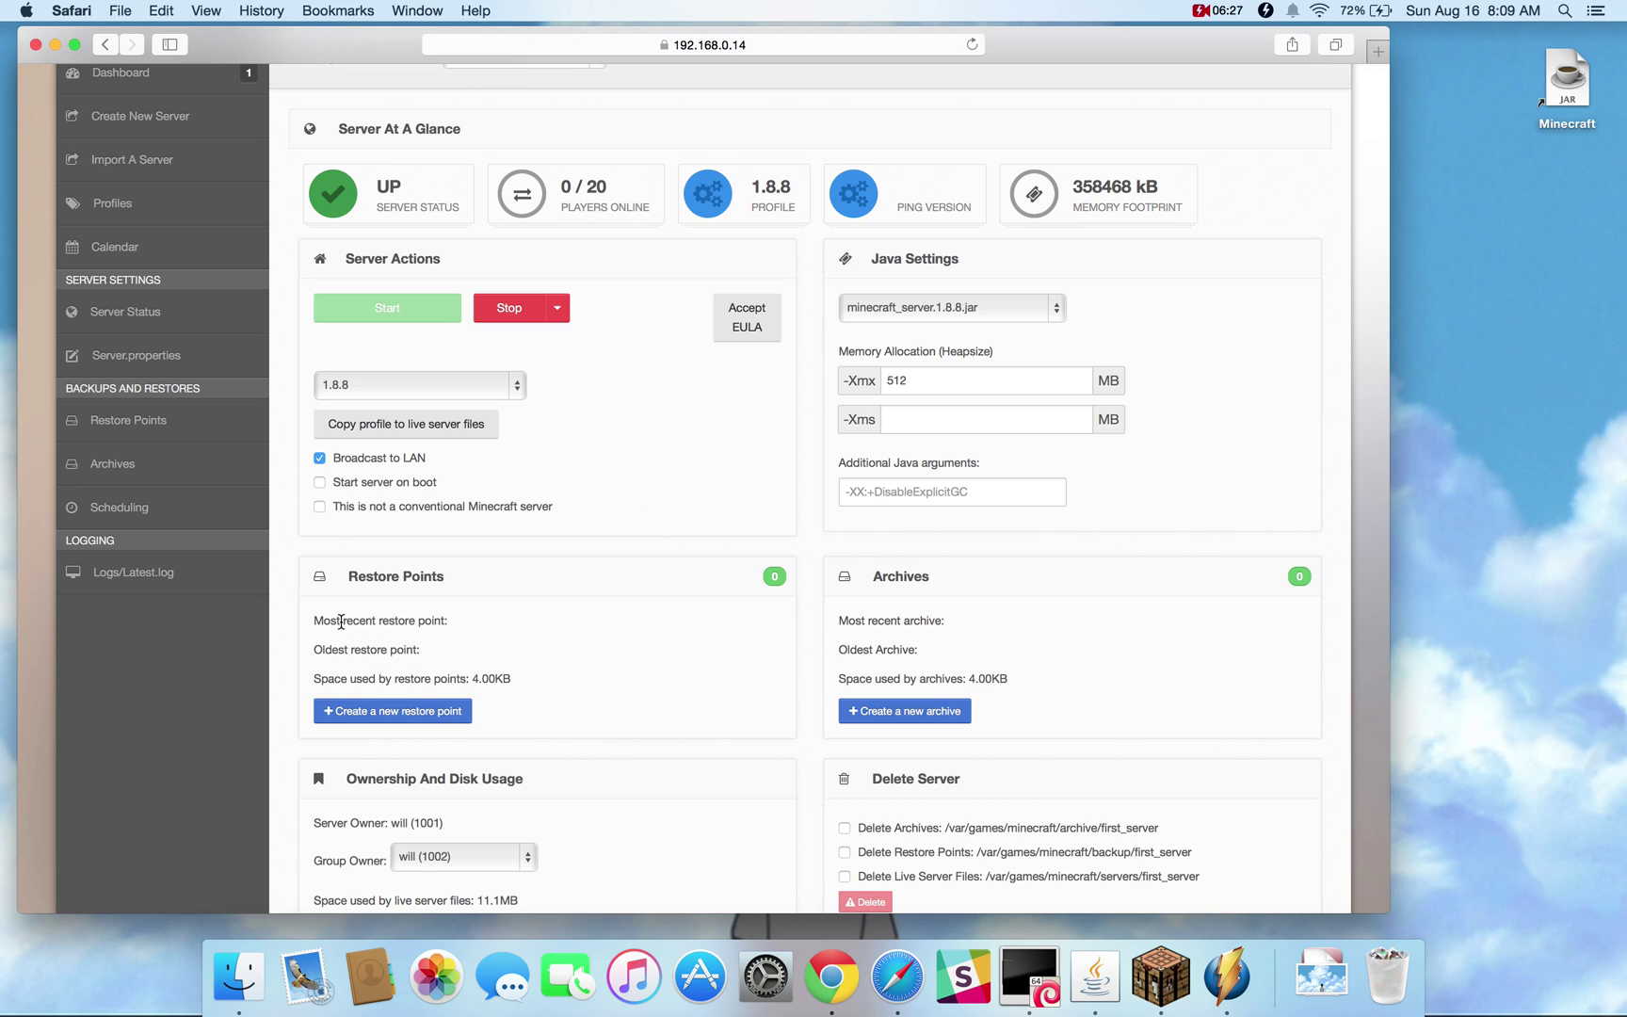
left_click_drag(316, 619, 504, 682)
left_click(504, 682)
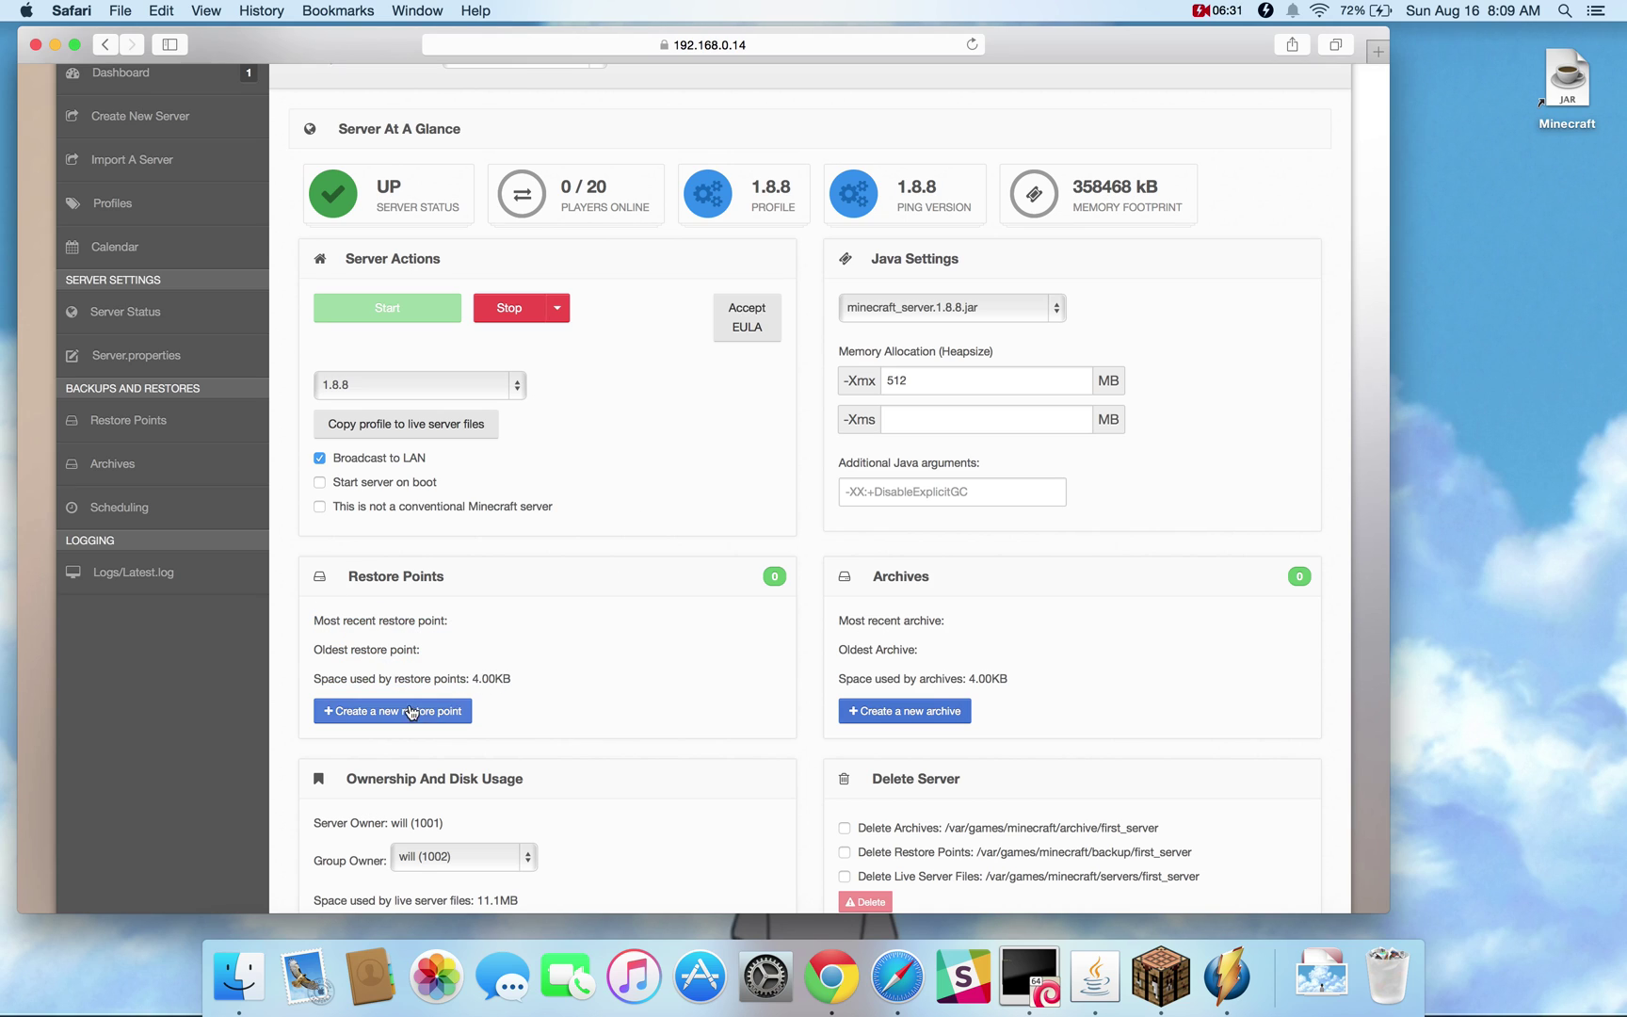
Create a new restore point for first_server and check its 11.0 MB size
left_click(158, 429)
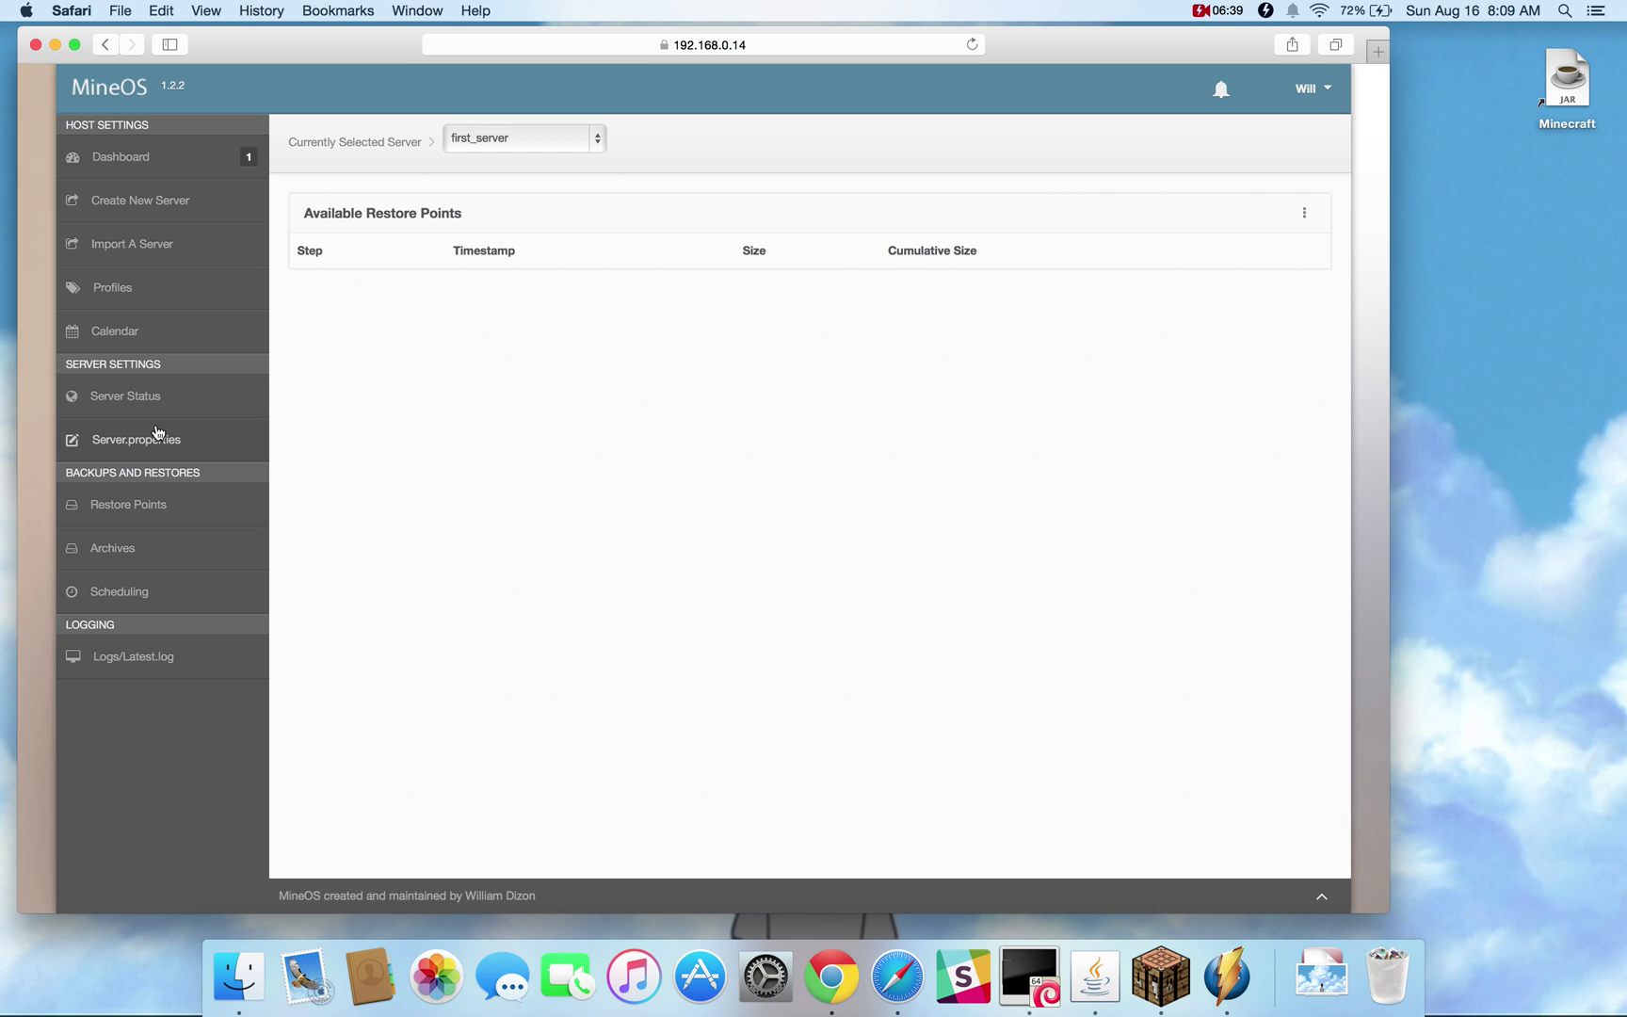
left_click(1305, 213)
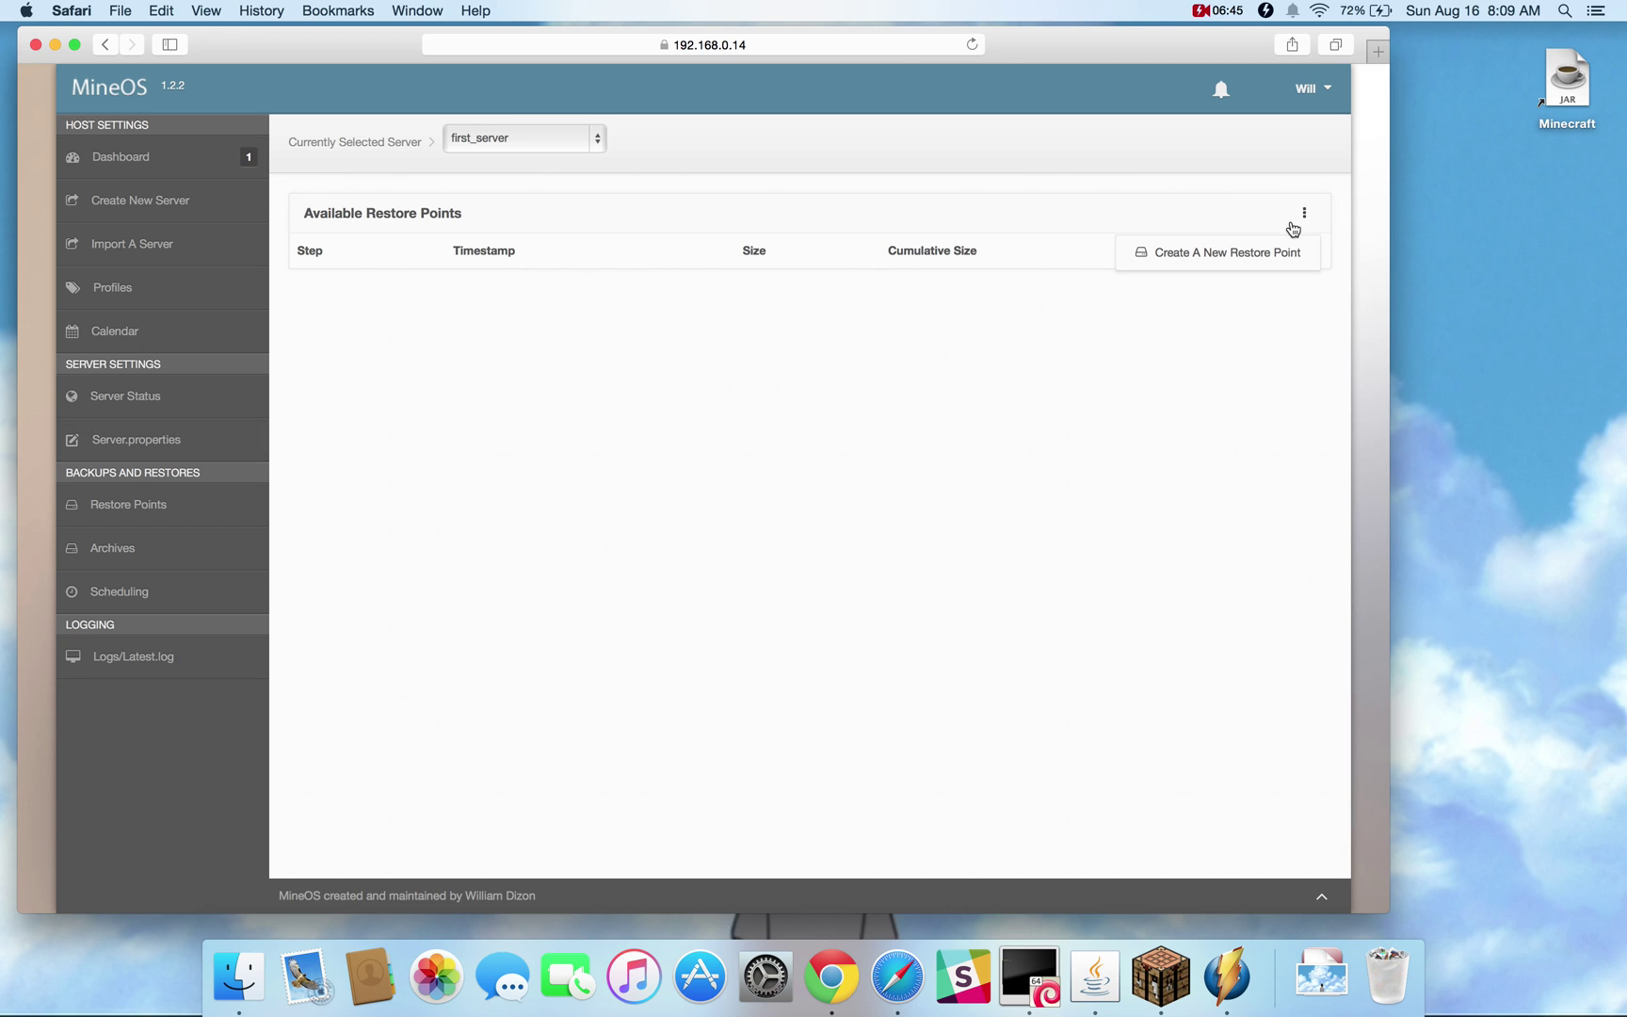
left_click(1262, 252)
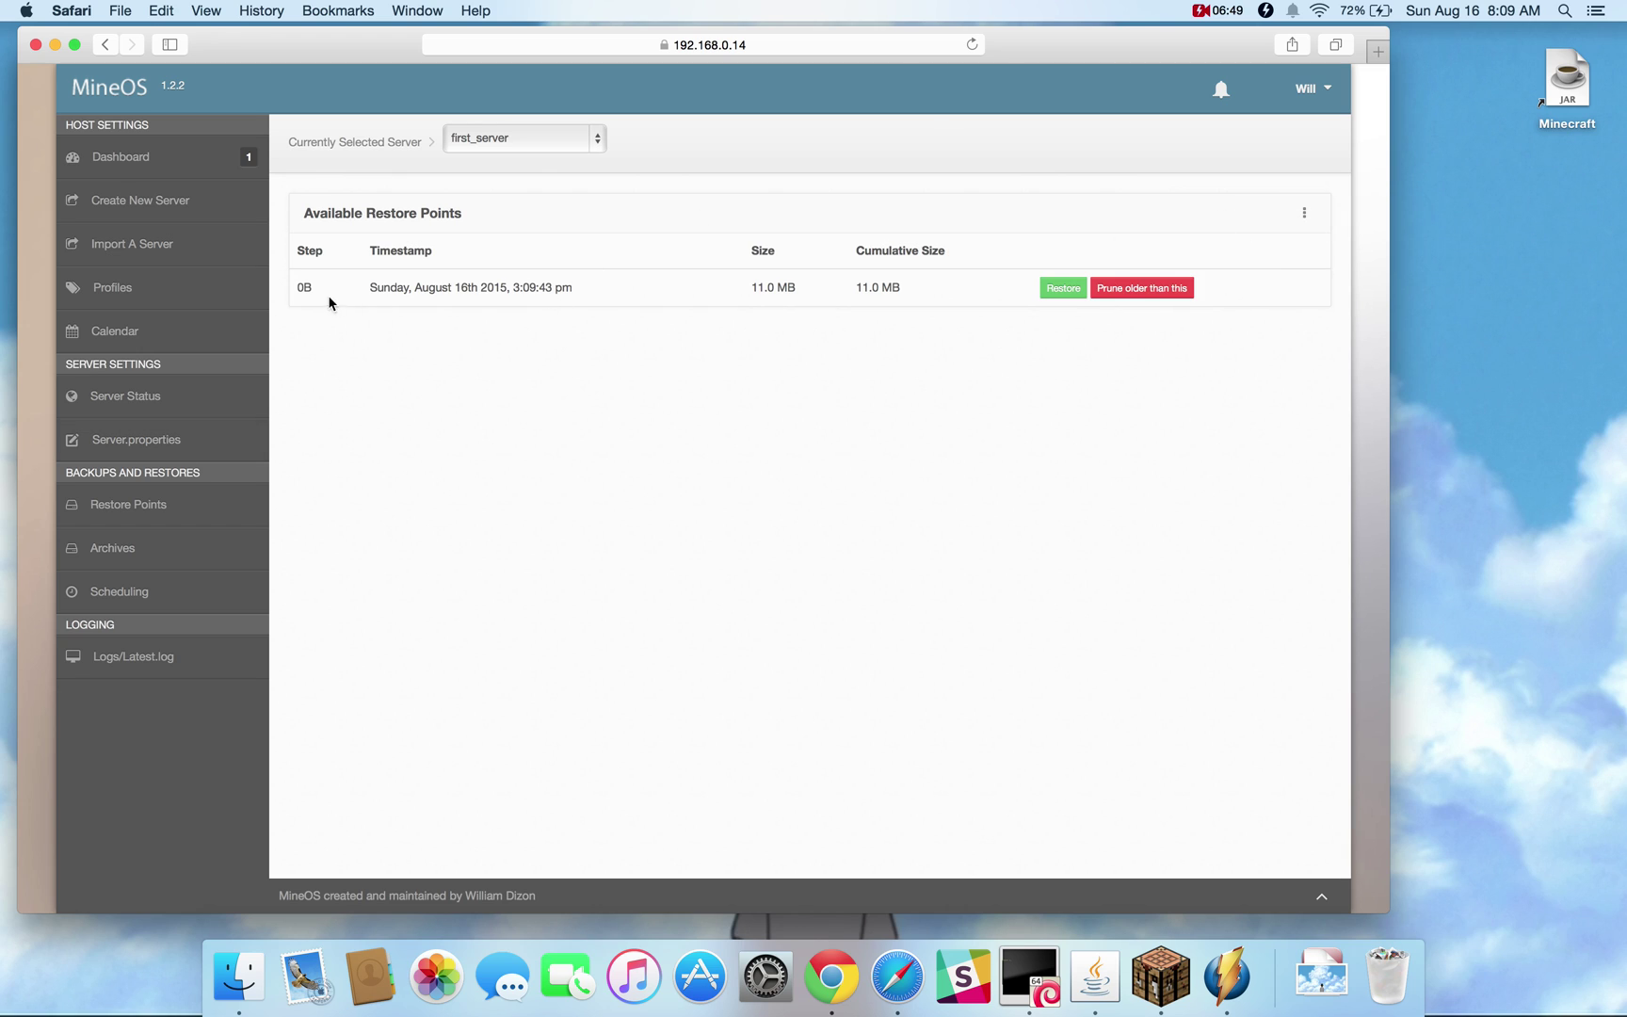
left_click(305, 287)
left_click_drag(305, 287, 314, 293)
left_click(754, 293)
left_click_drag(754, 293, 798, 293)
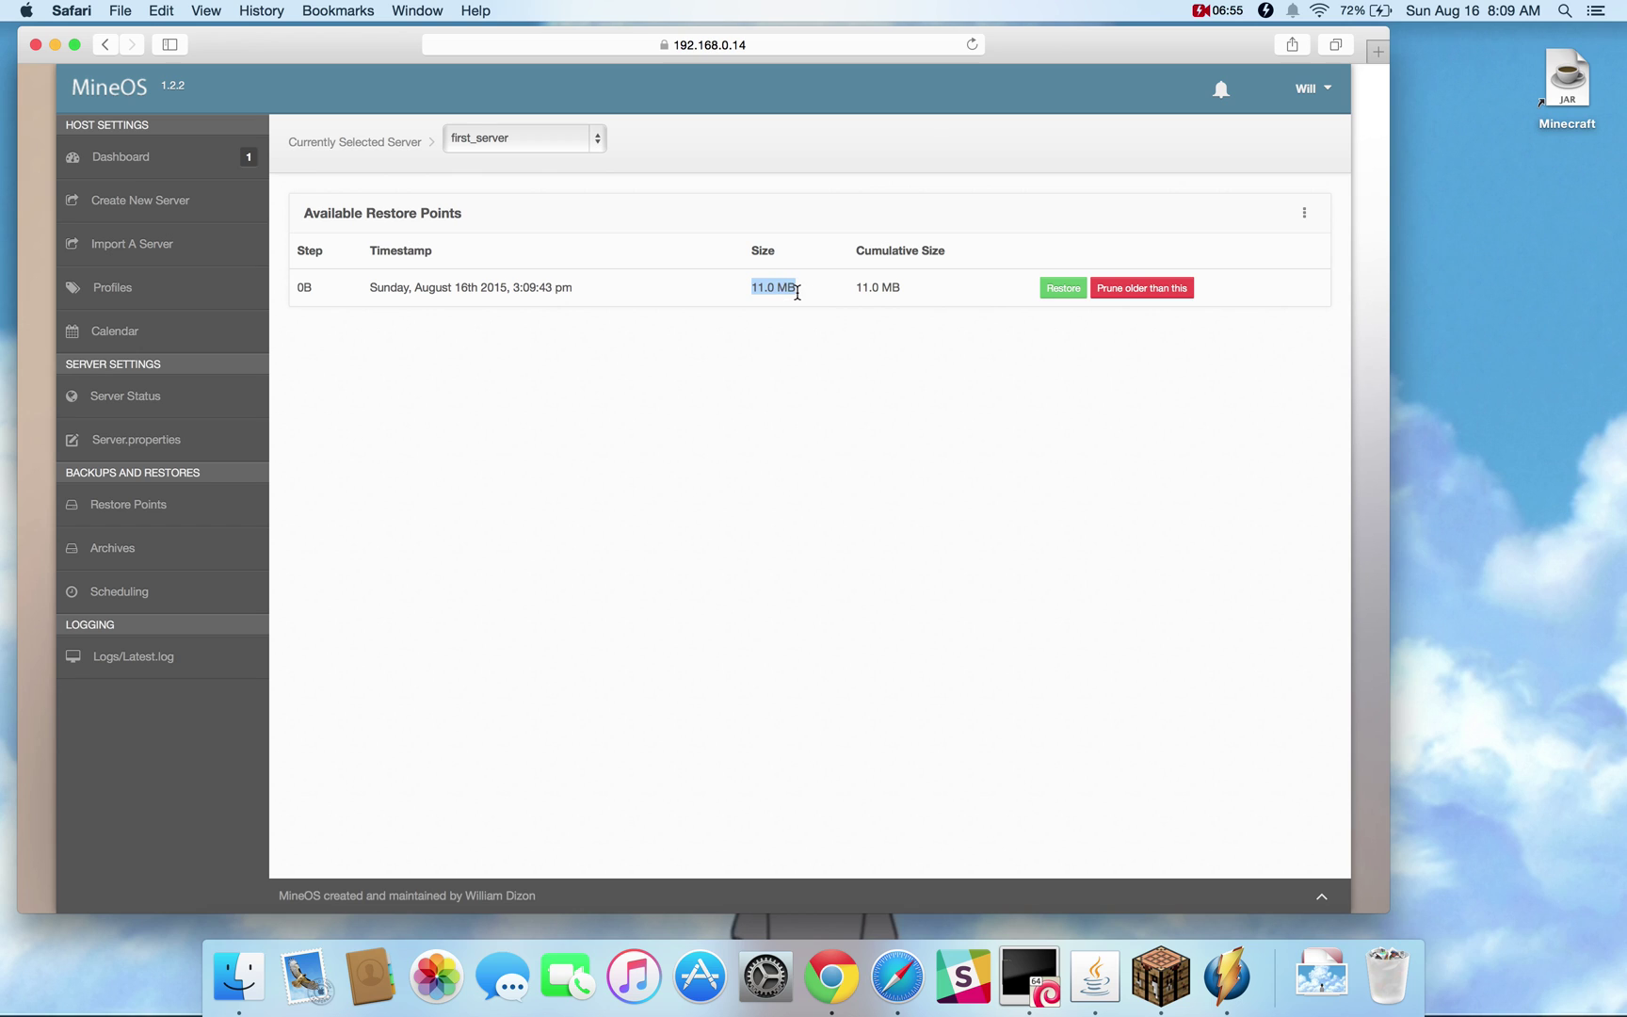
Send the stop command from Logs/Latest.log to shut down first_server
left_click(146, 396)
left_click(103, 656)
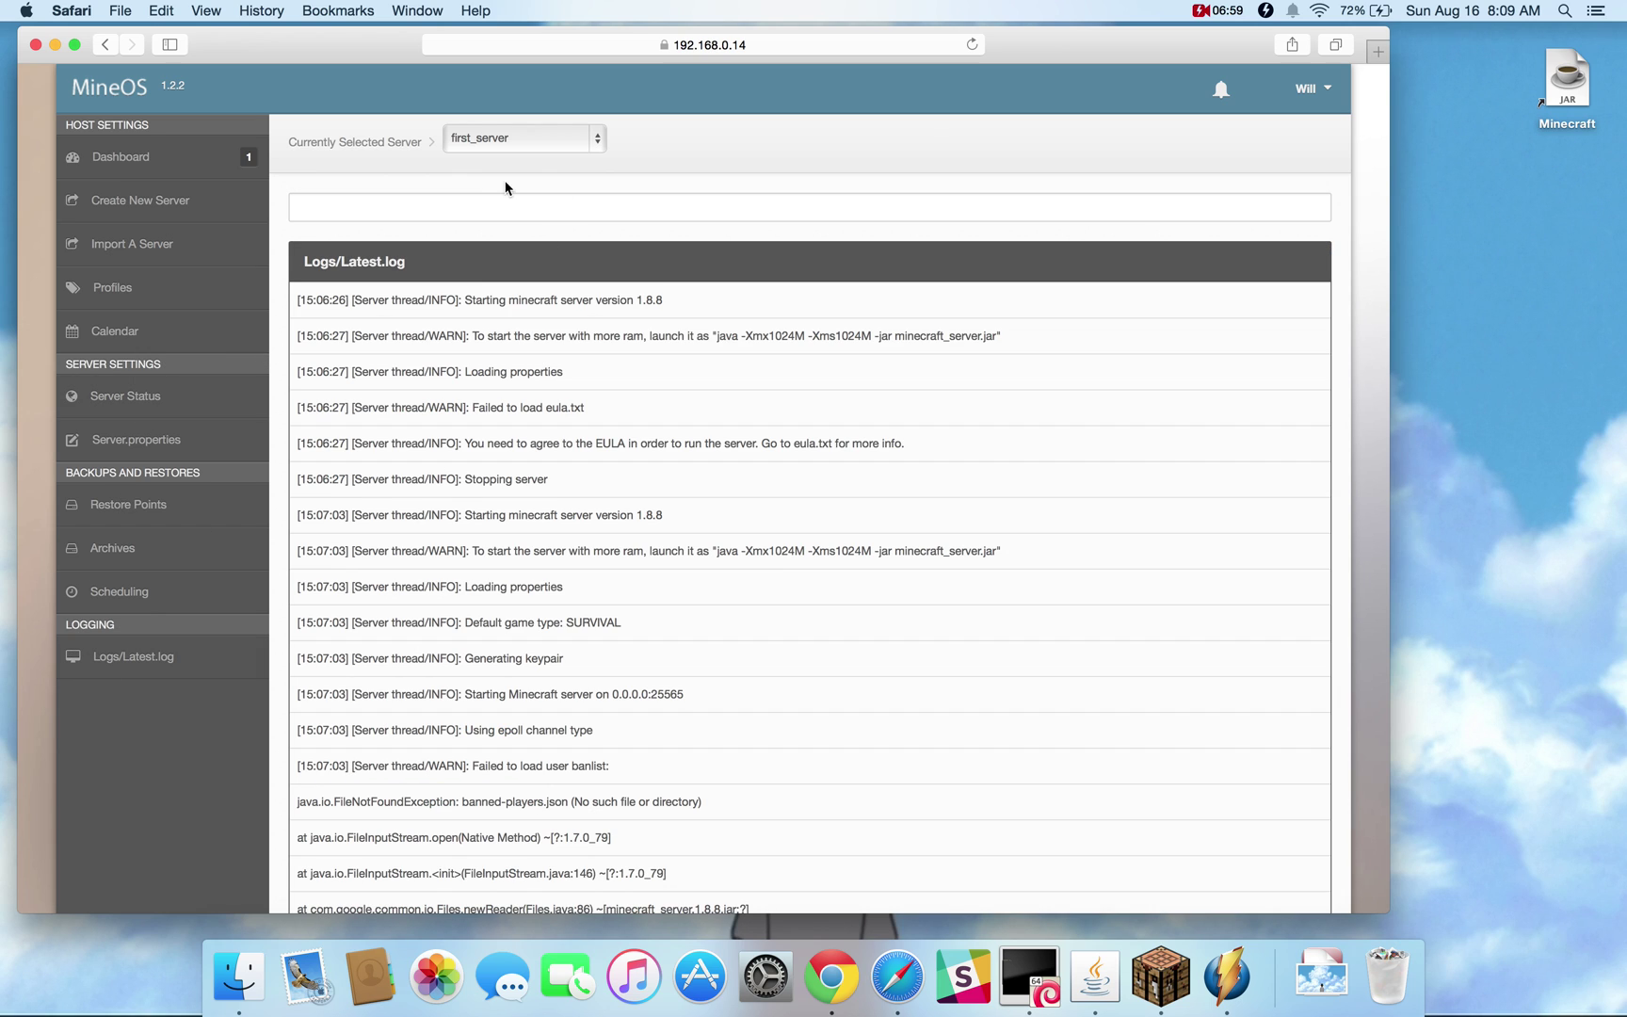
left_click(447, 205)
type("stop")
key("Return")
scroll(588, 593, "down", 15)
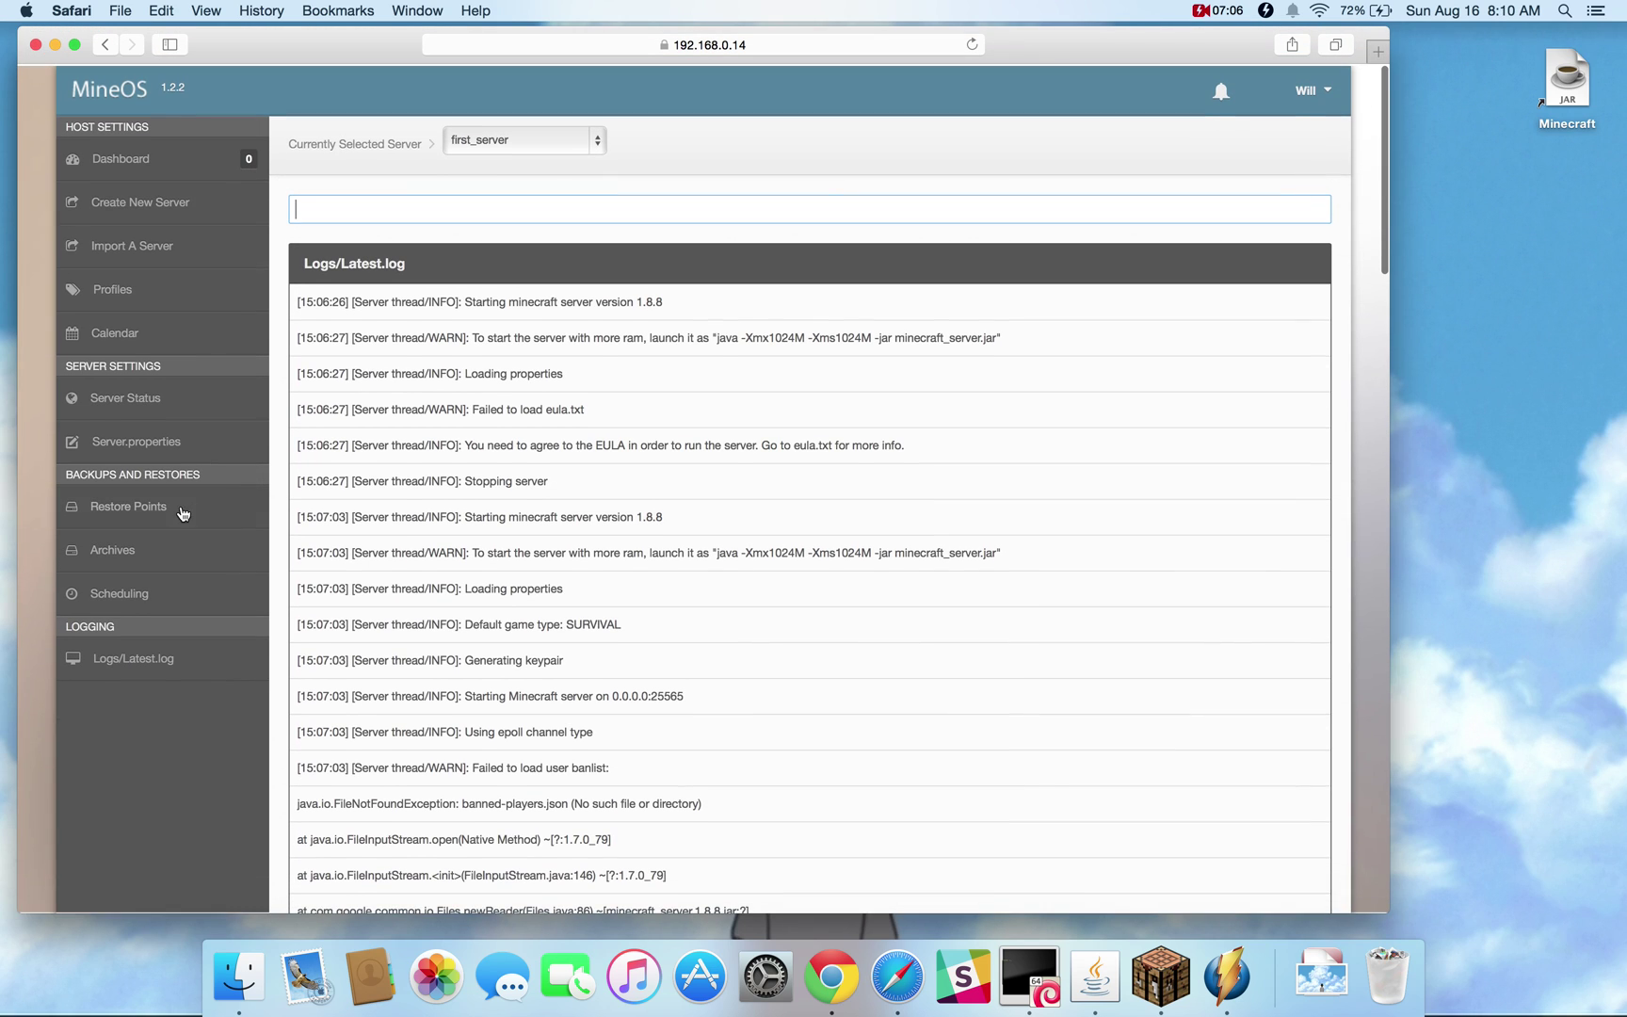
Create a second restore point for first_server, giving restore points of 11.0 MB and 248 KB
left_click(148, 509)
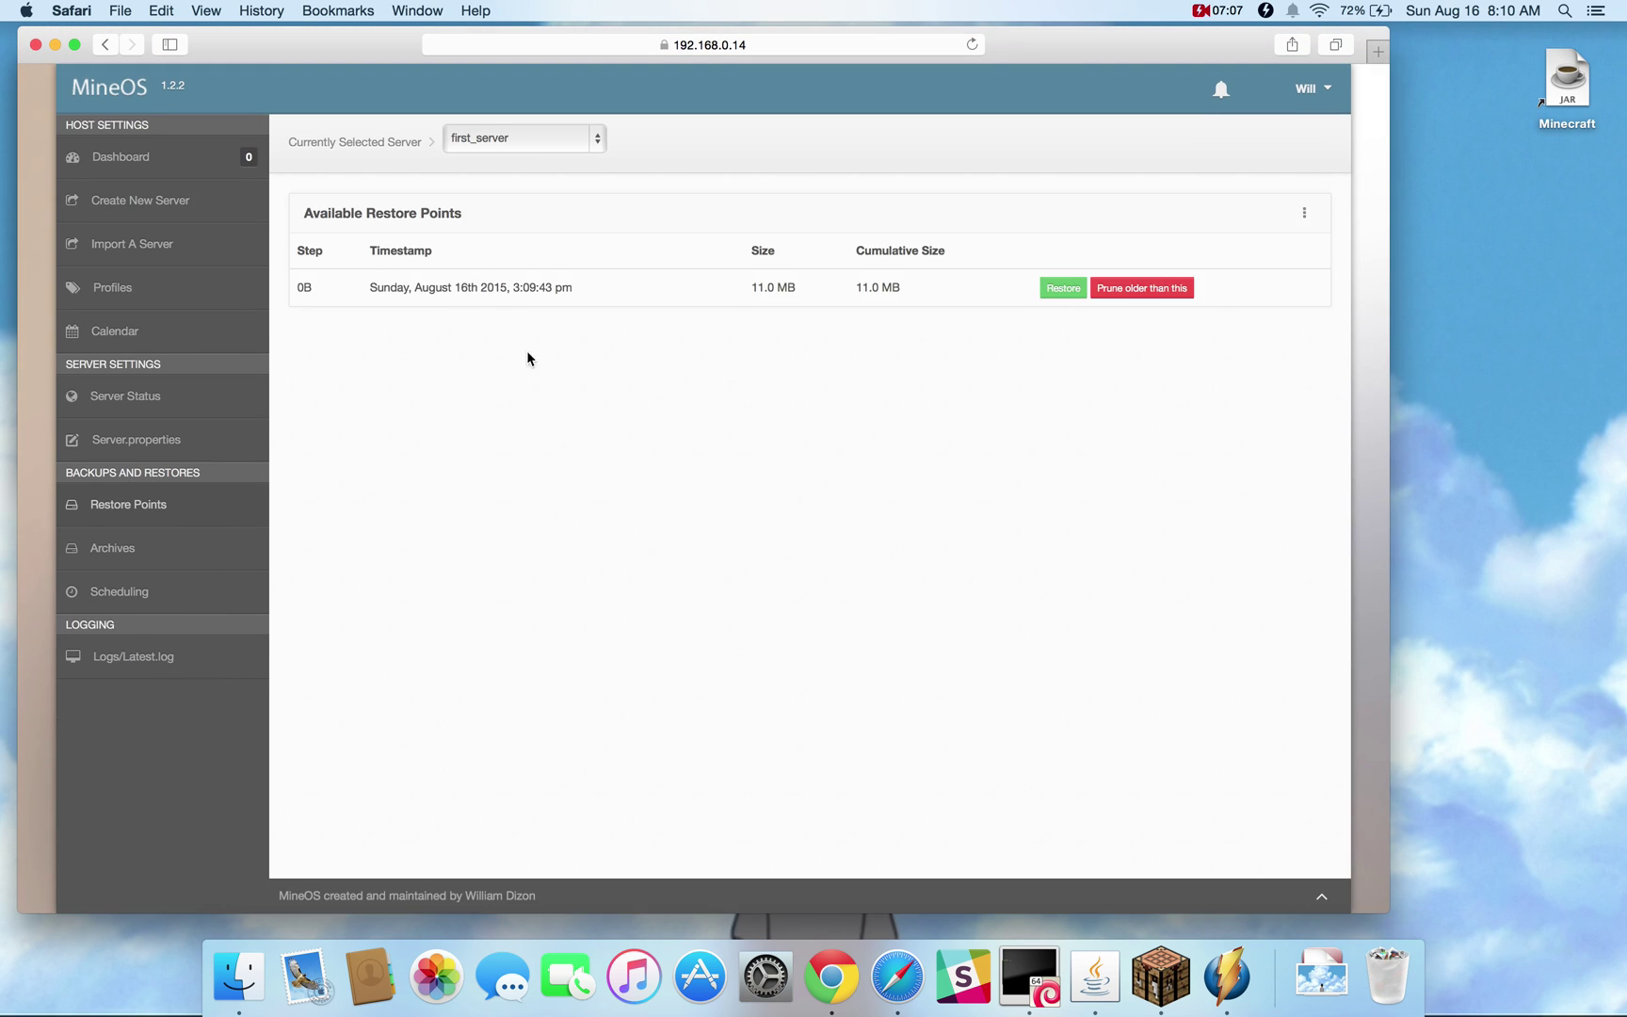
left_click(1304, 219)
left_click(1258, 250)
left_click_drag(753, 325, 792, 327)
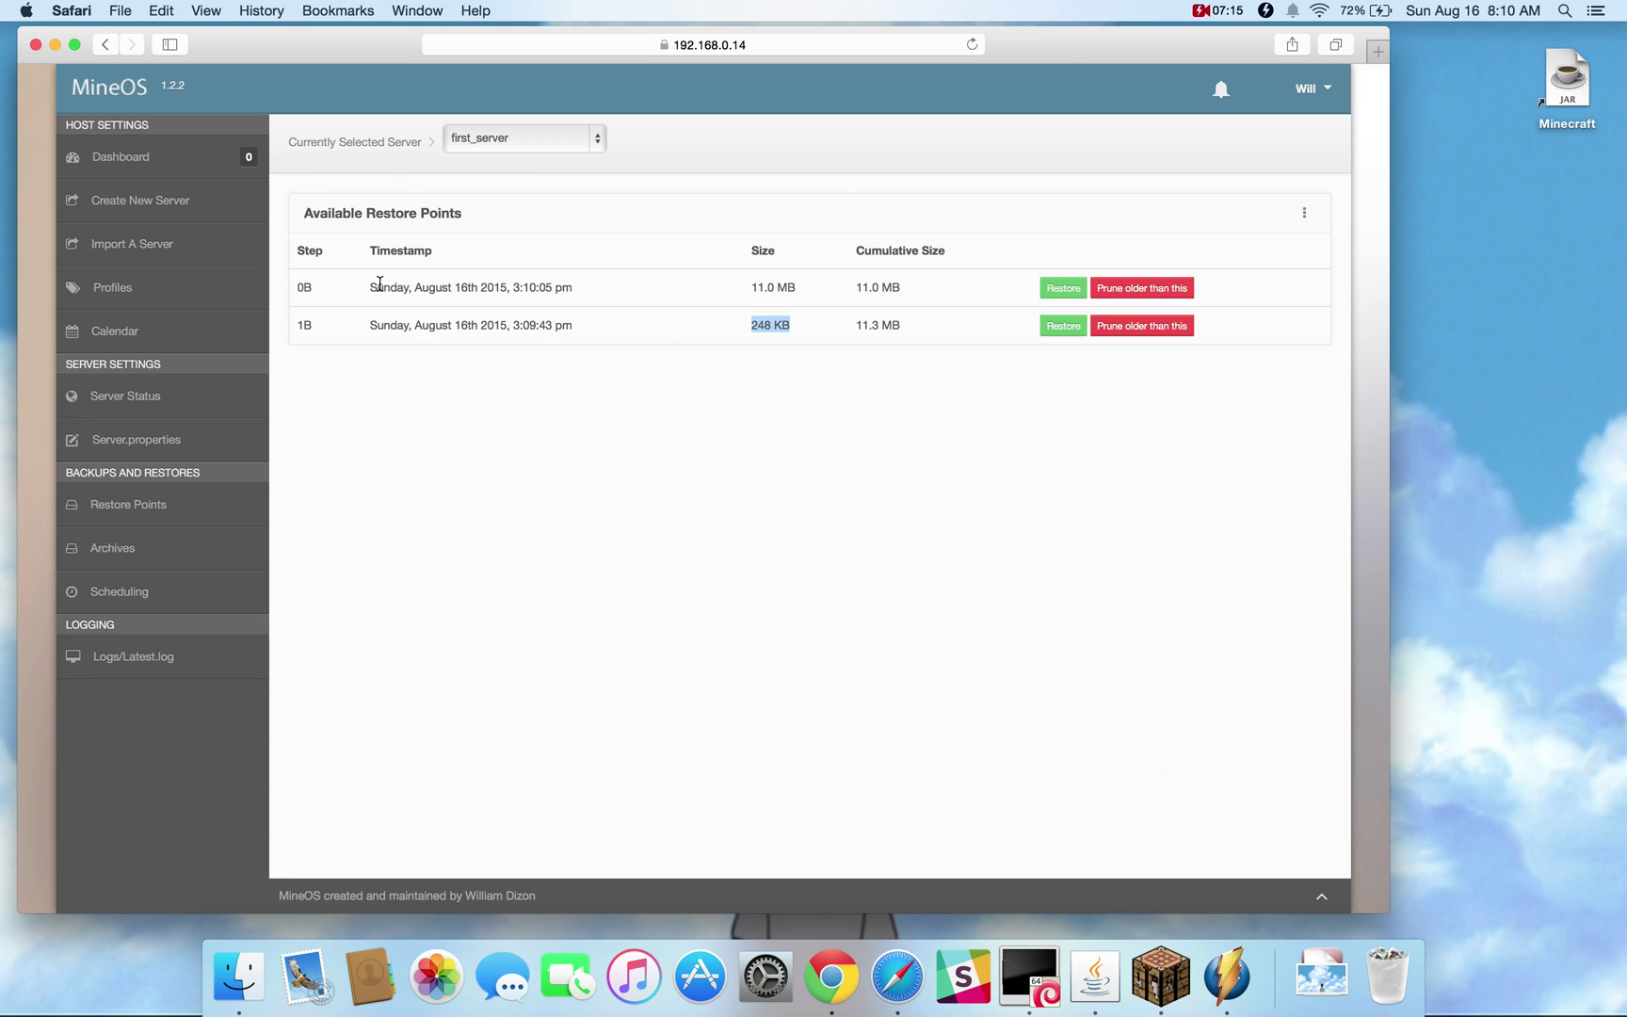
left_click_drag(370, 325, 373, 287)
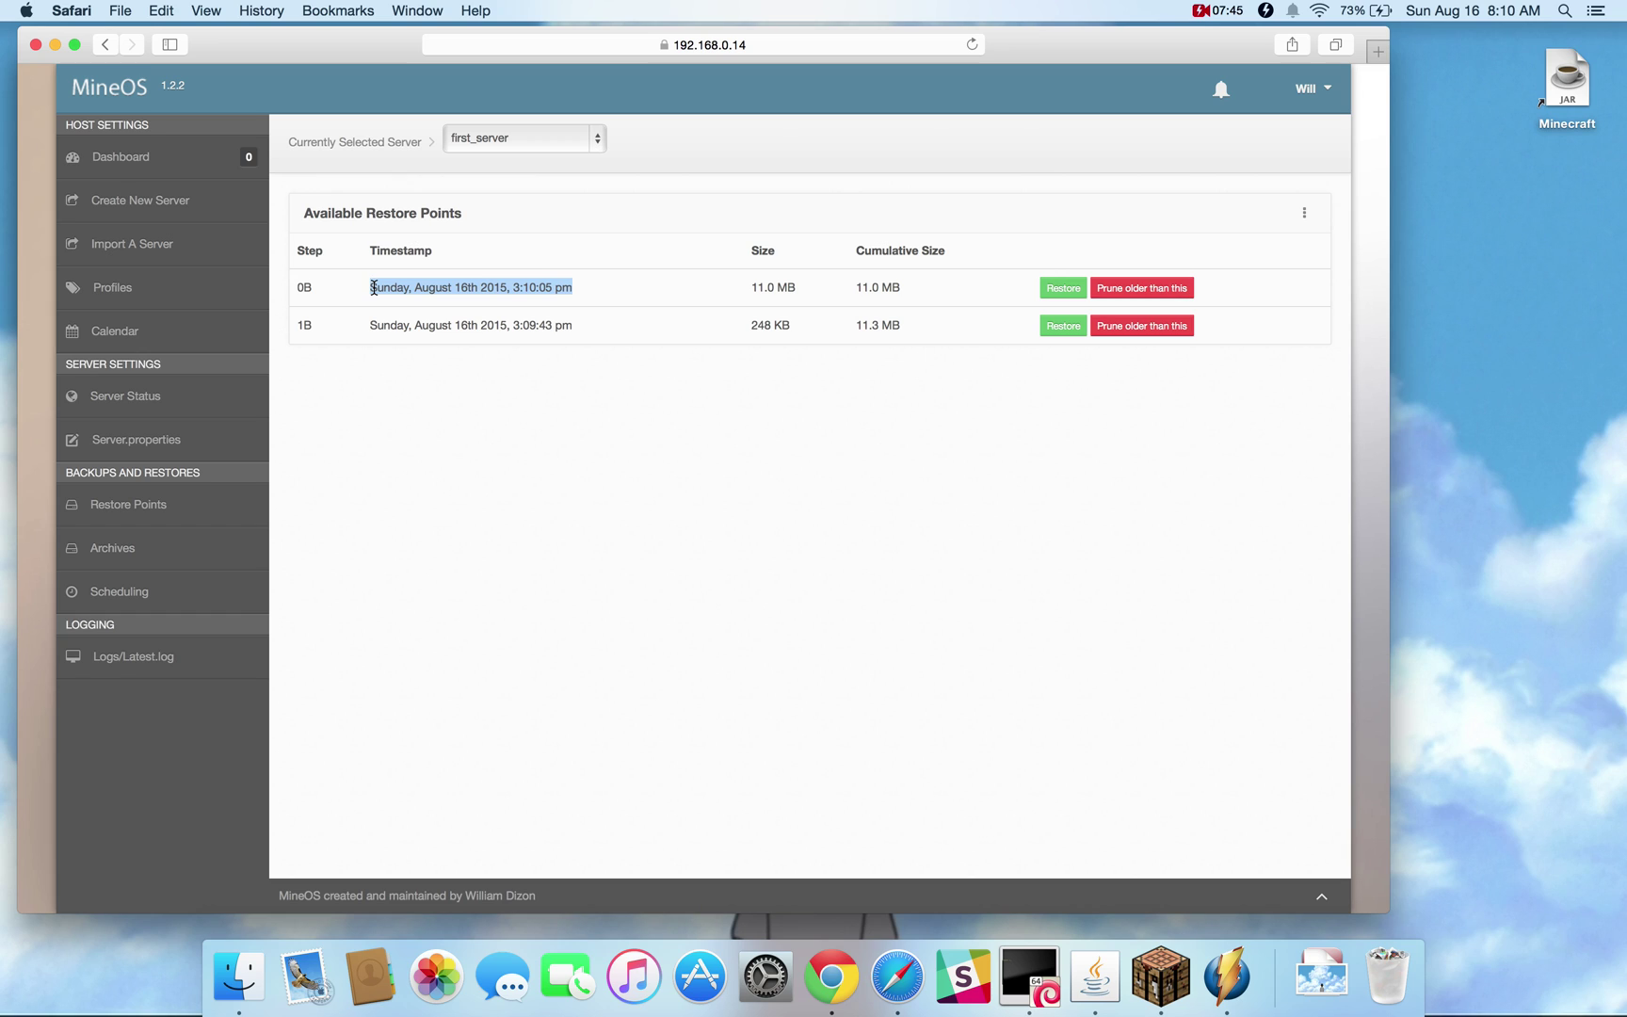
left_click(130, 550)
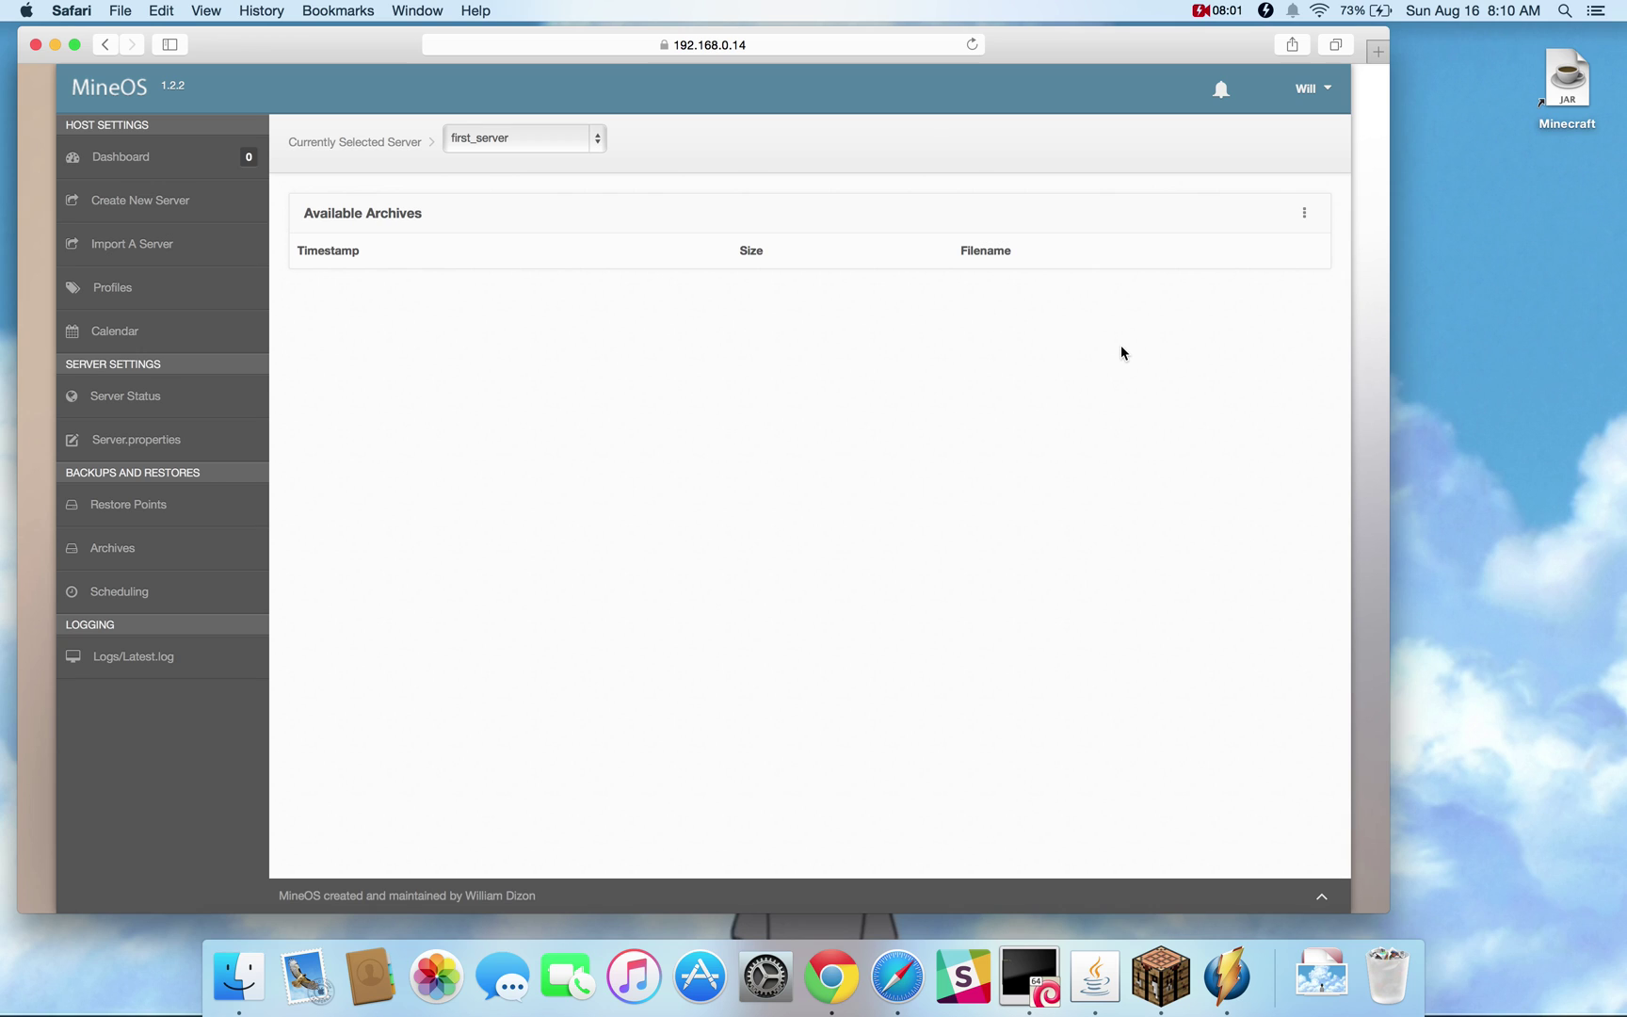
Create a first archive of first_server and check its available actions
left_click(1305, 215)
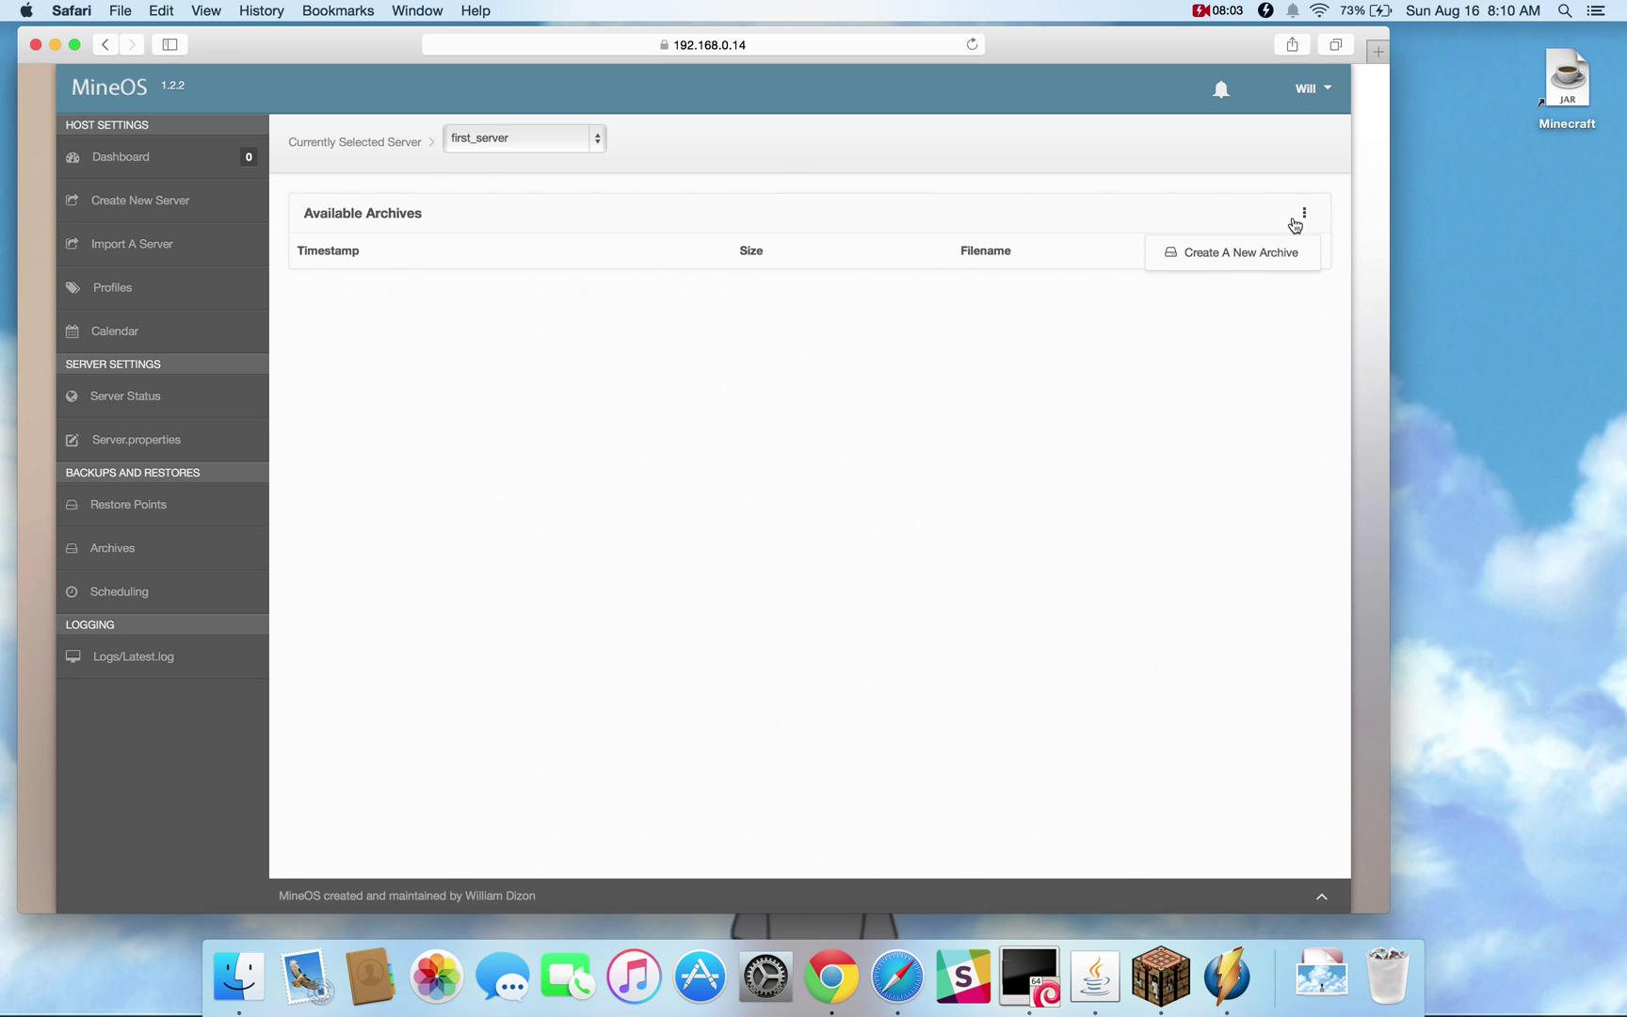
left_click(1266, 254)
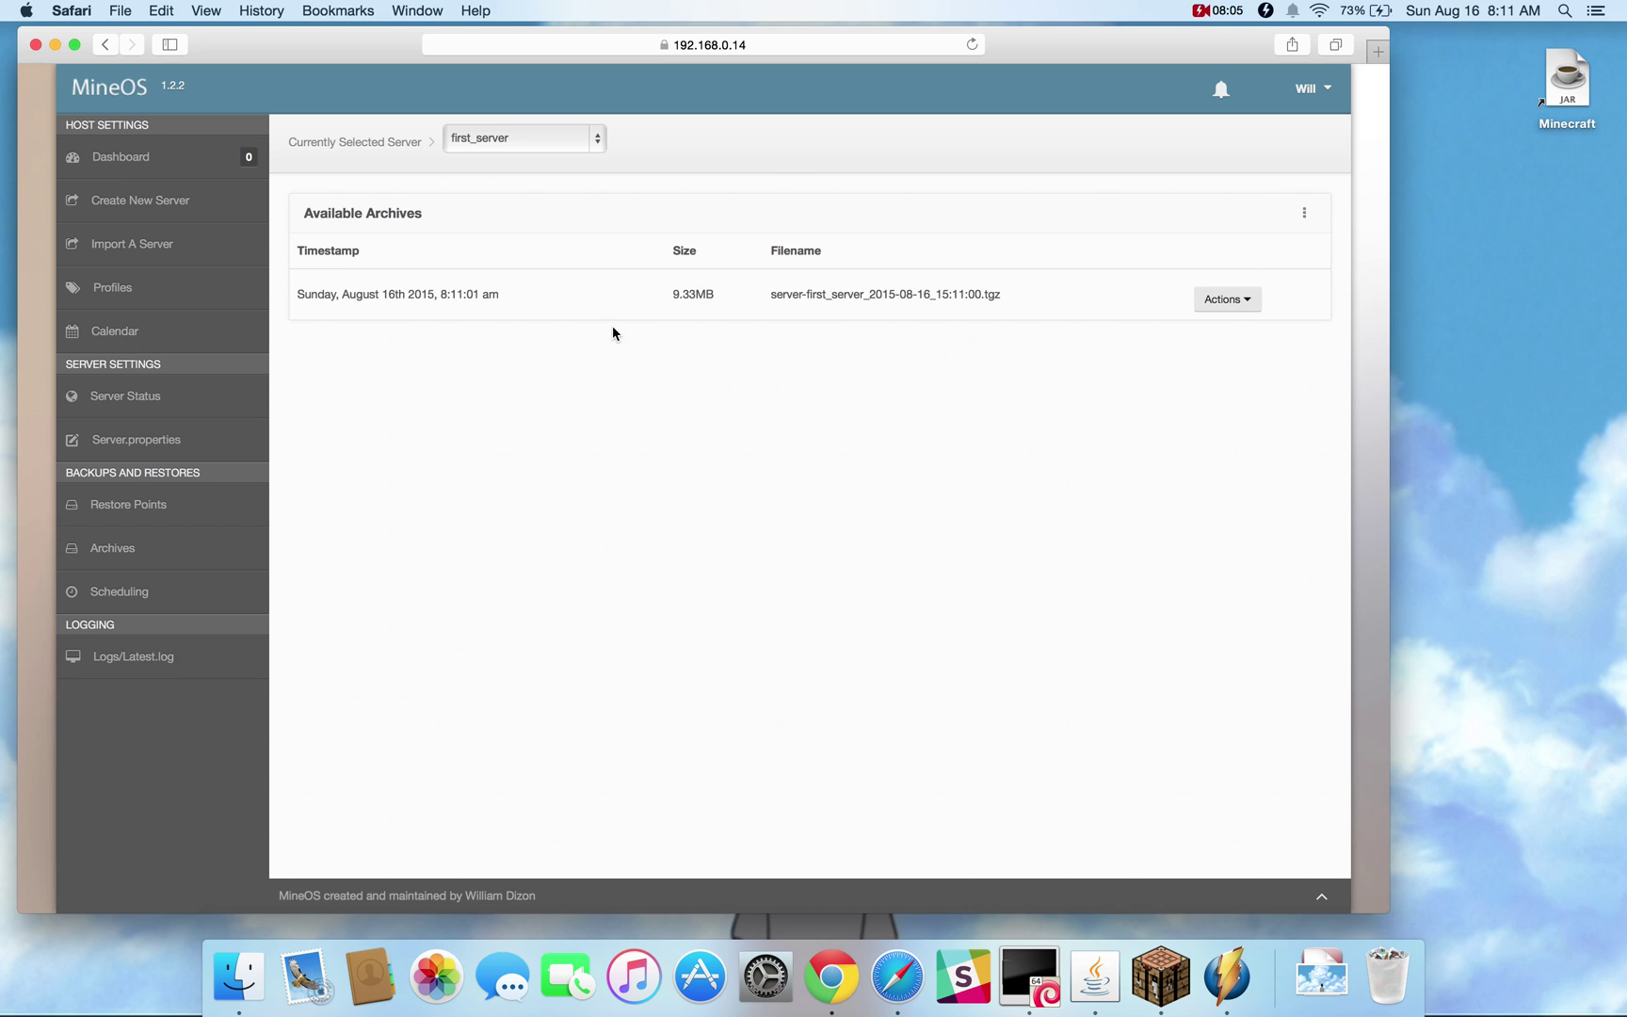
left_click_drag(771, 293, 999, 291)
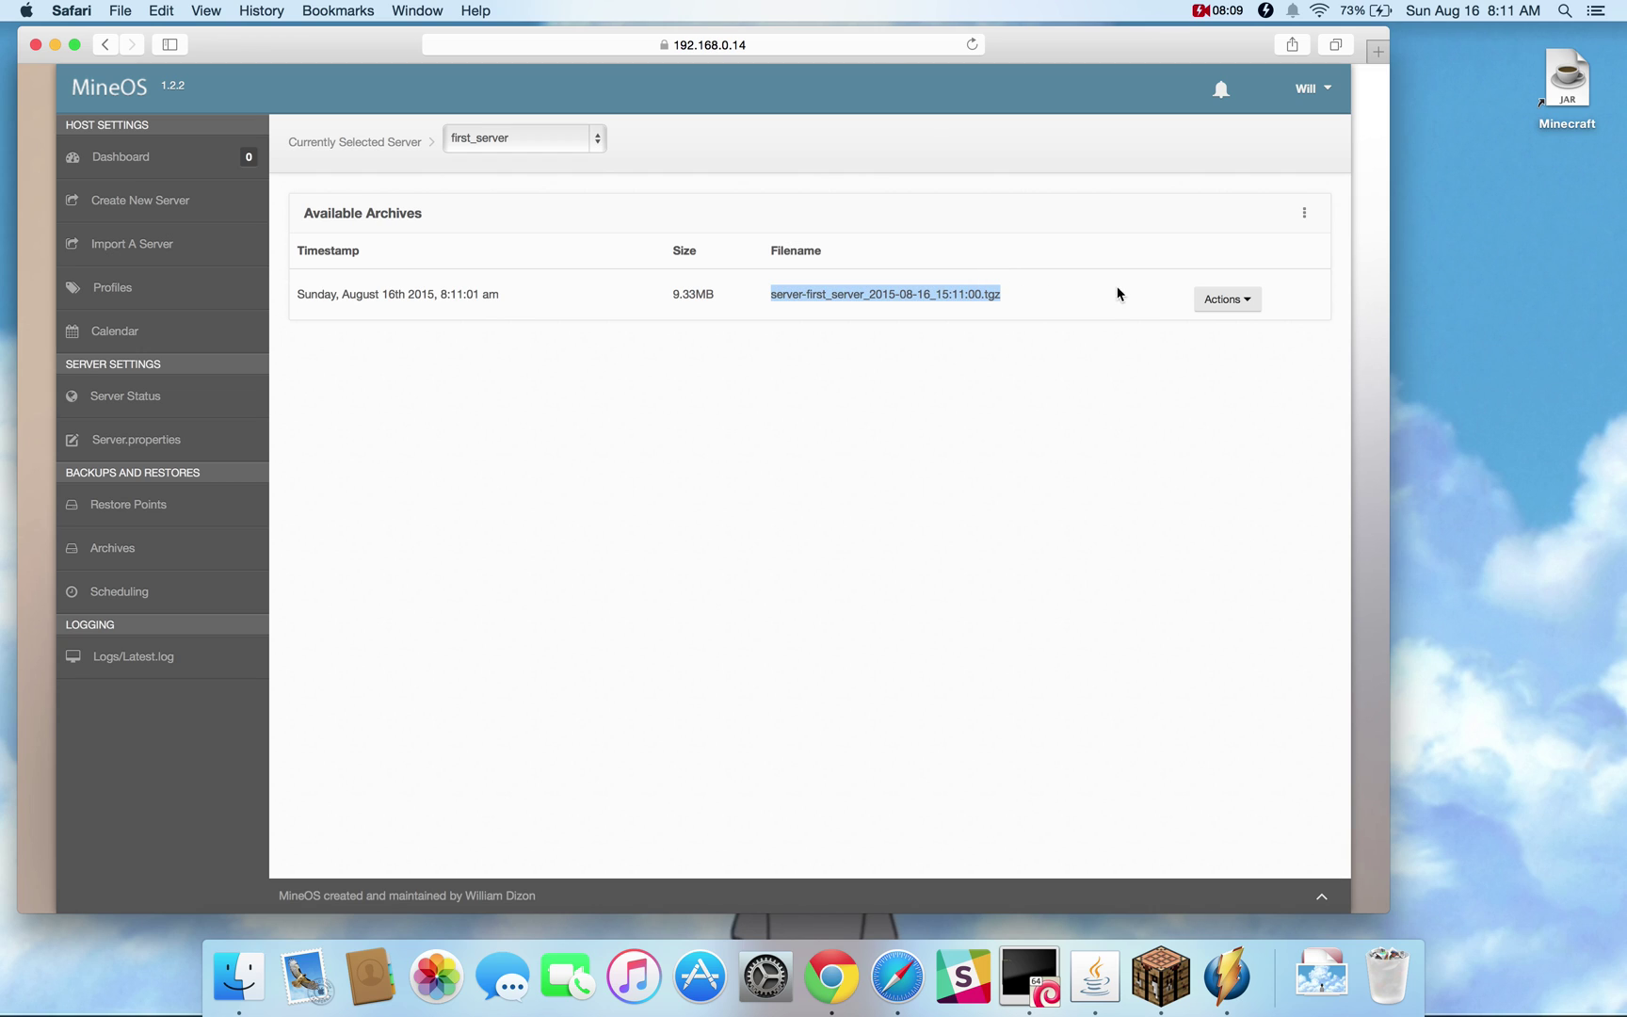
left_click(1213, 299)
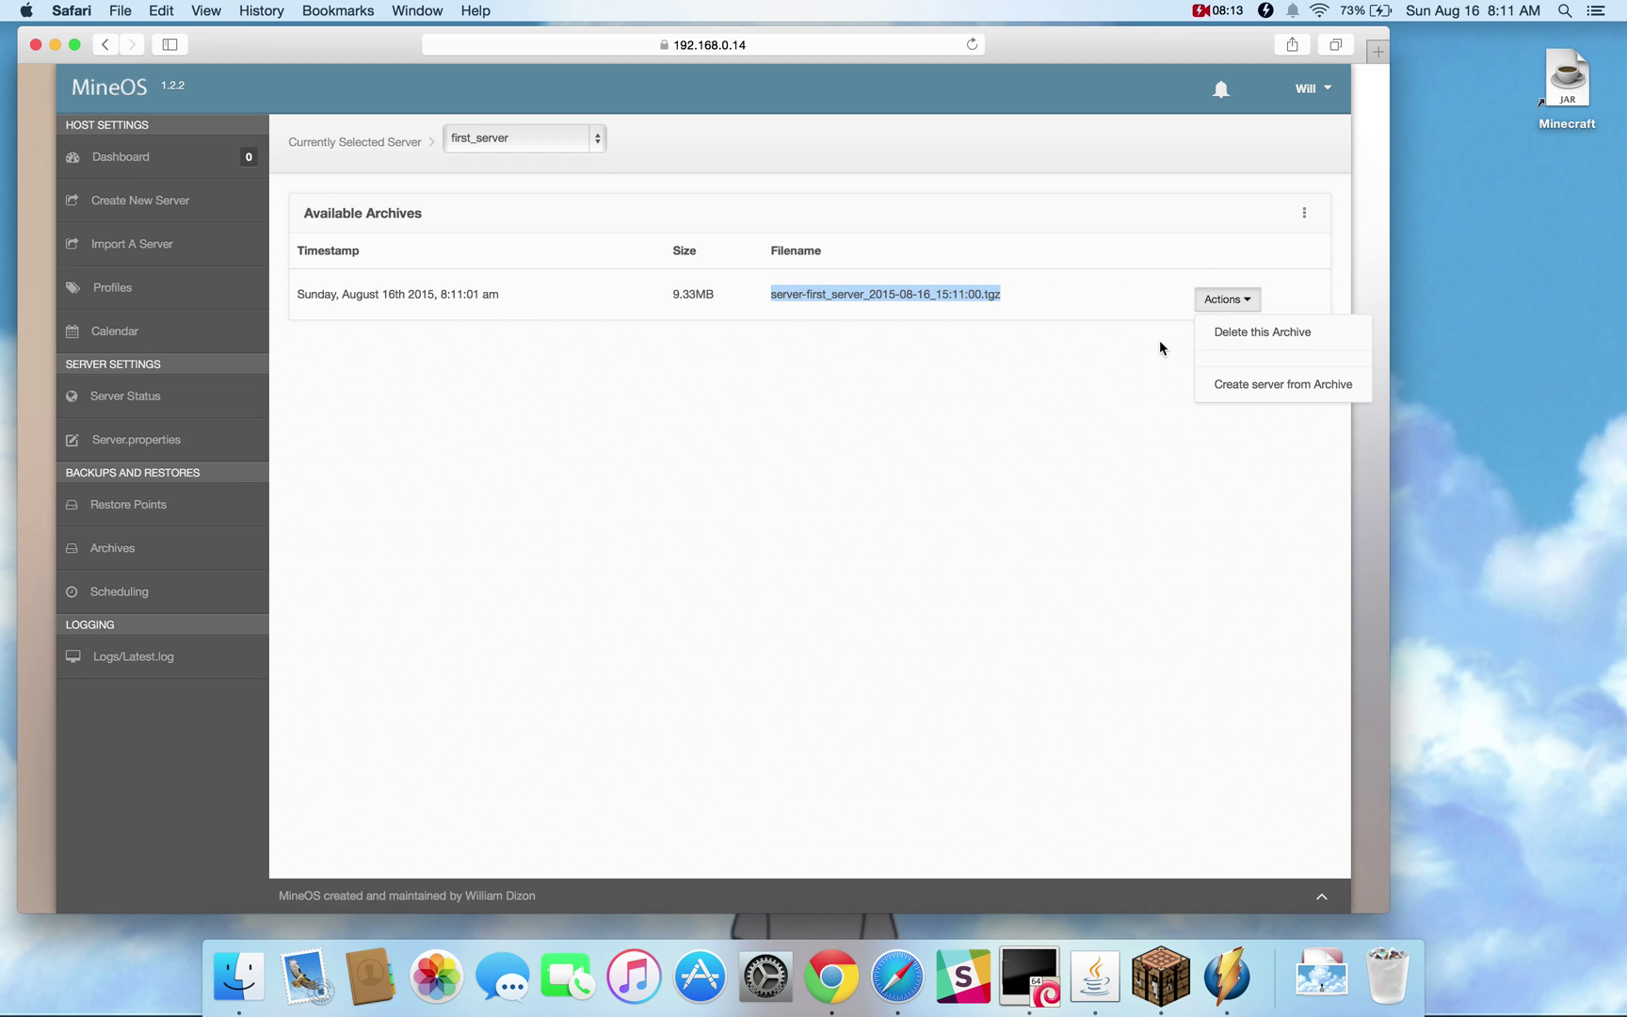
Create a second archive, then view the status page showing 2 archives using 18.7MB
left_click(1304, 213)
left_click(1262, 252)
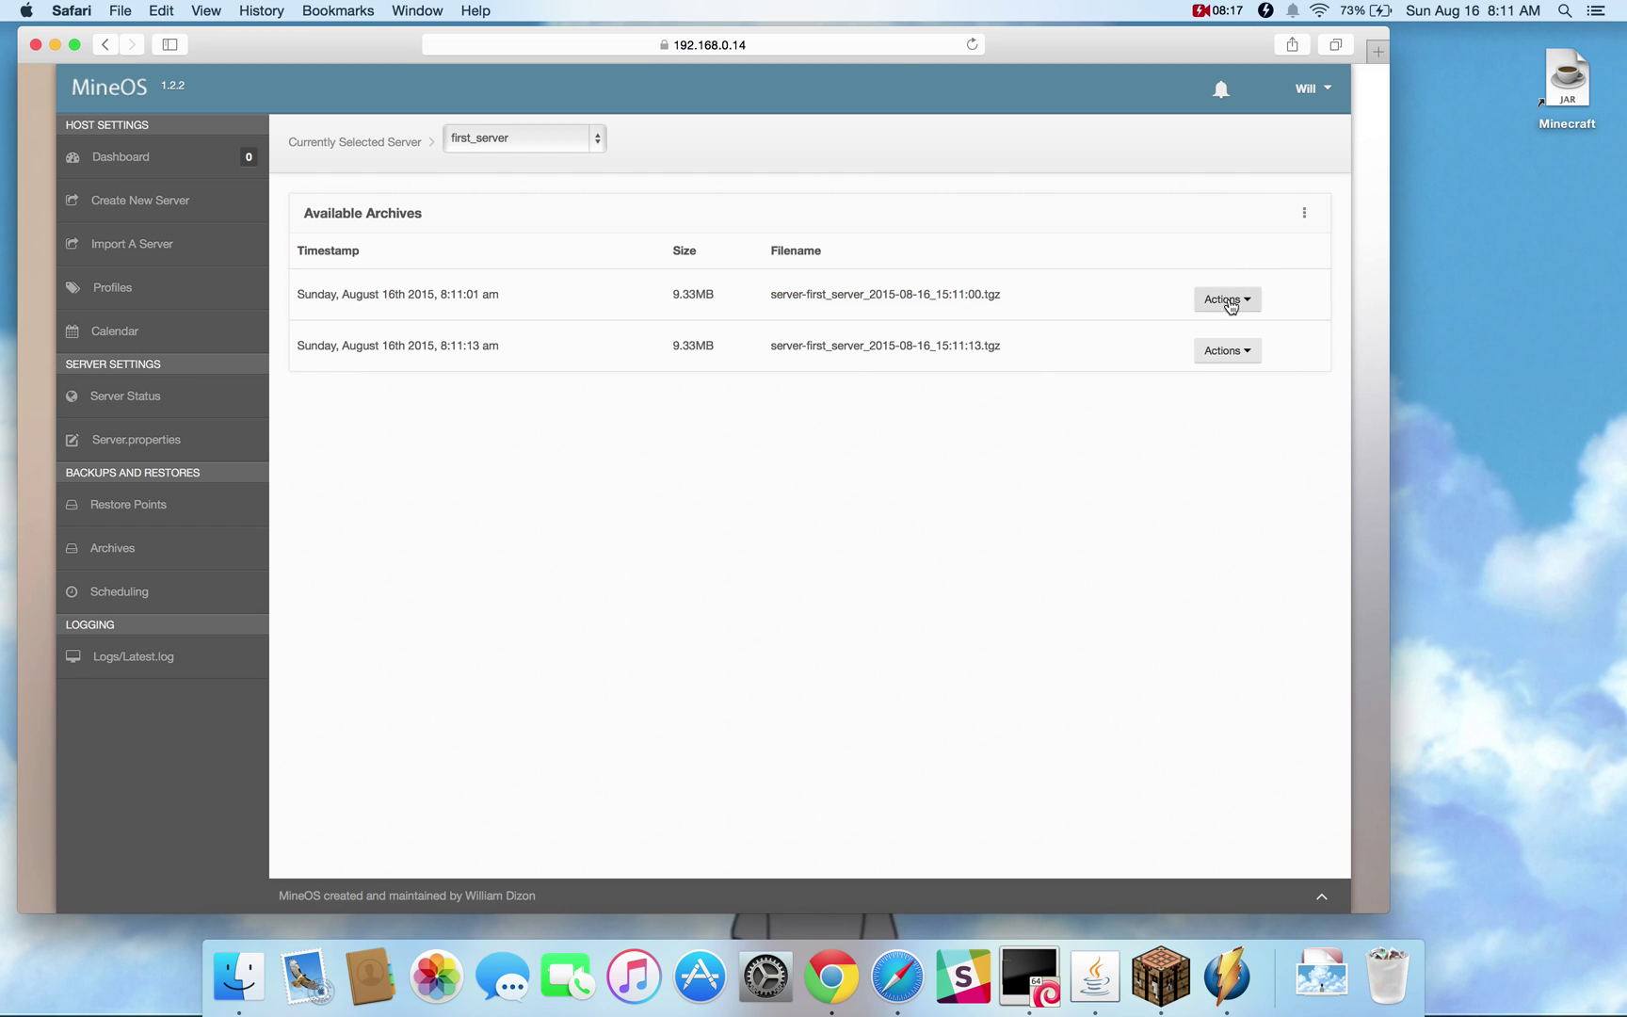
left_click(1209, 354)
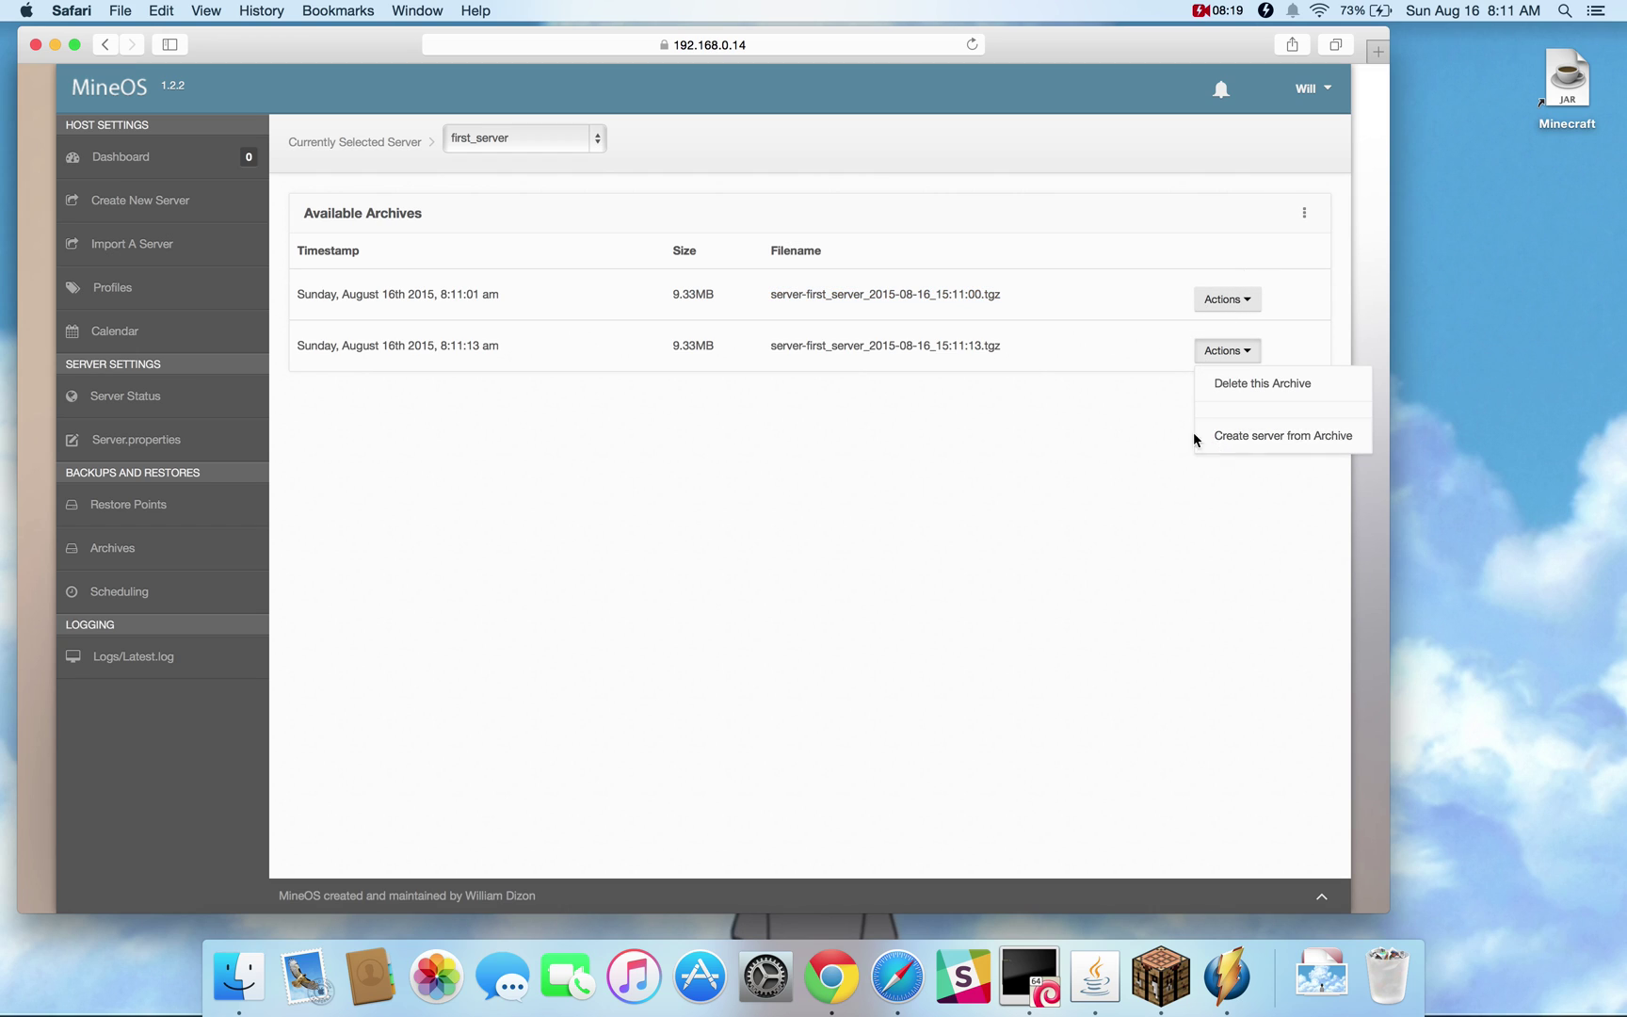
left_click_drag(996, 347, 912, 345)
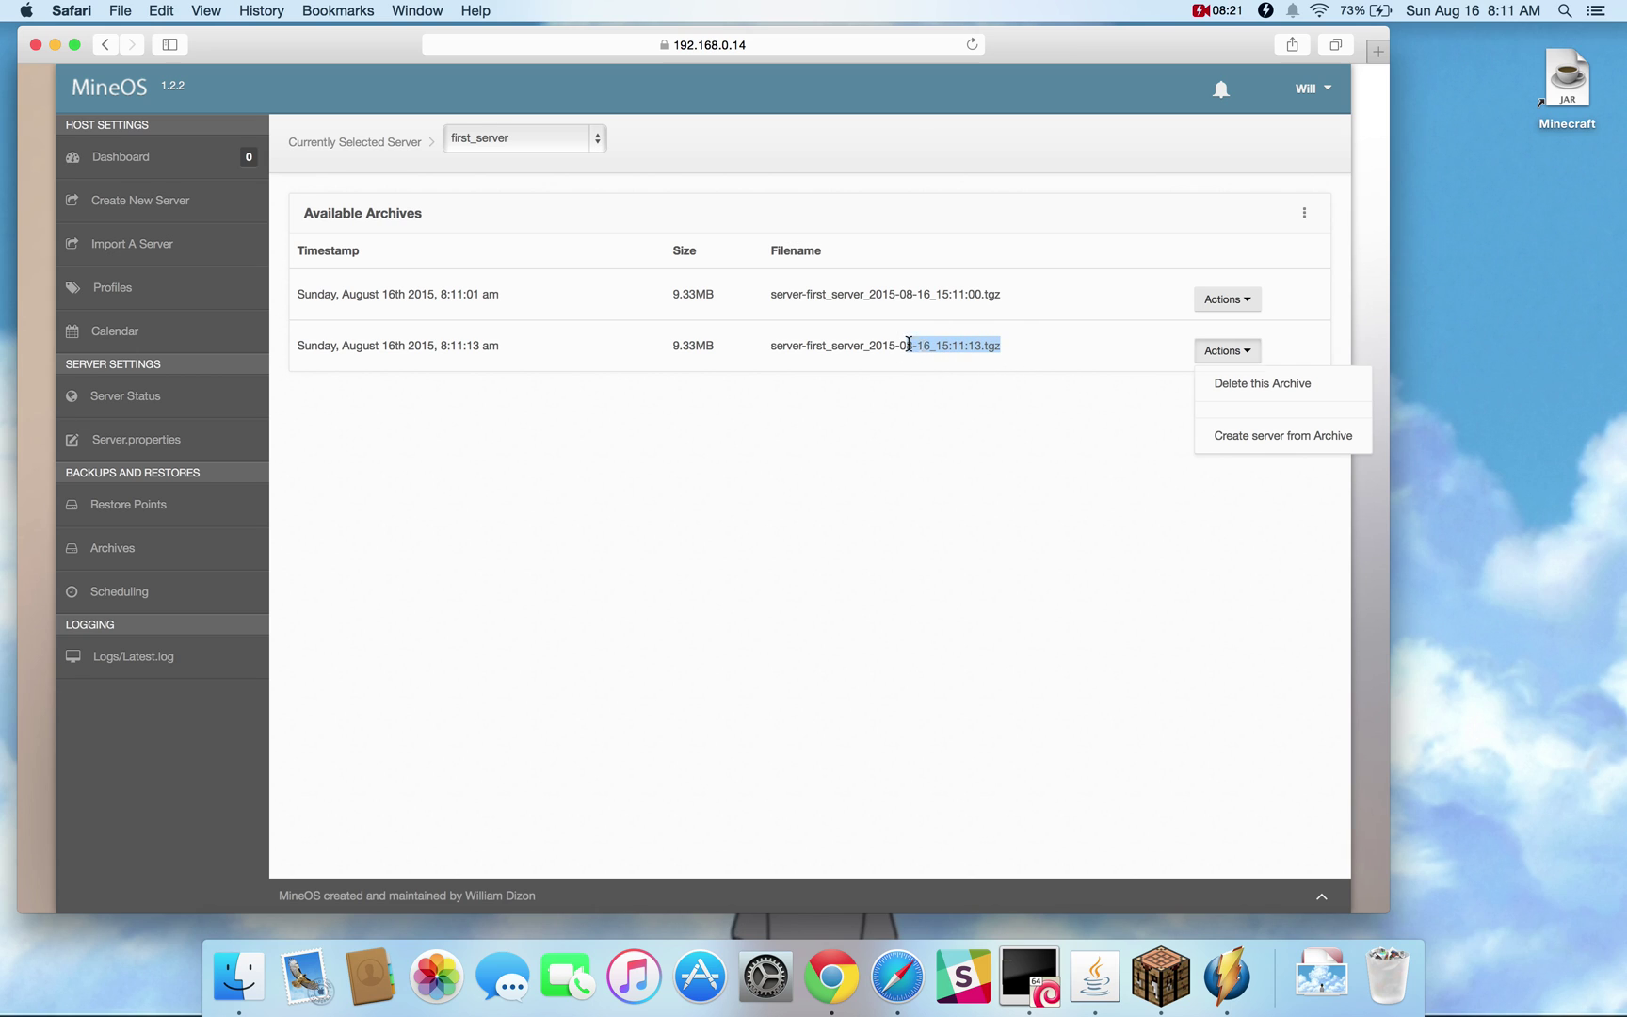
left_click(911, 344)
left_click(201, 409)
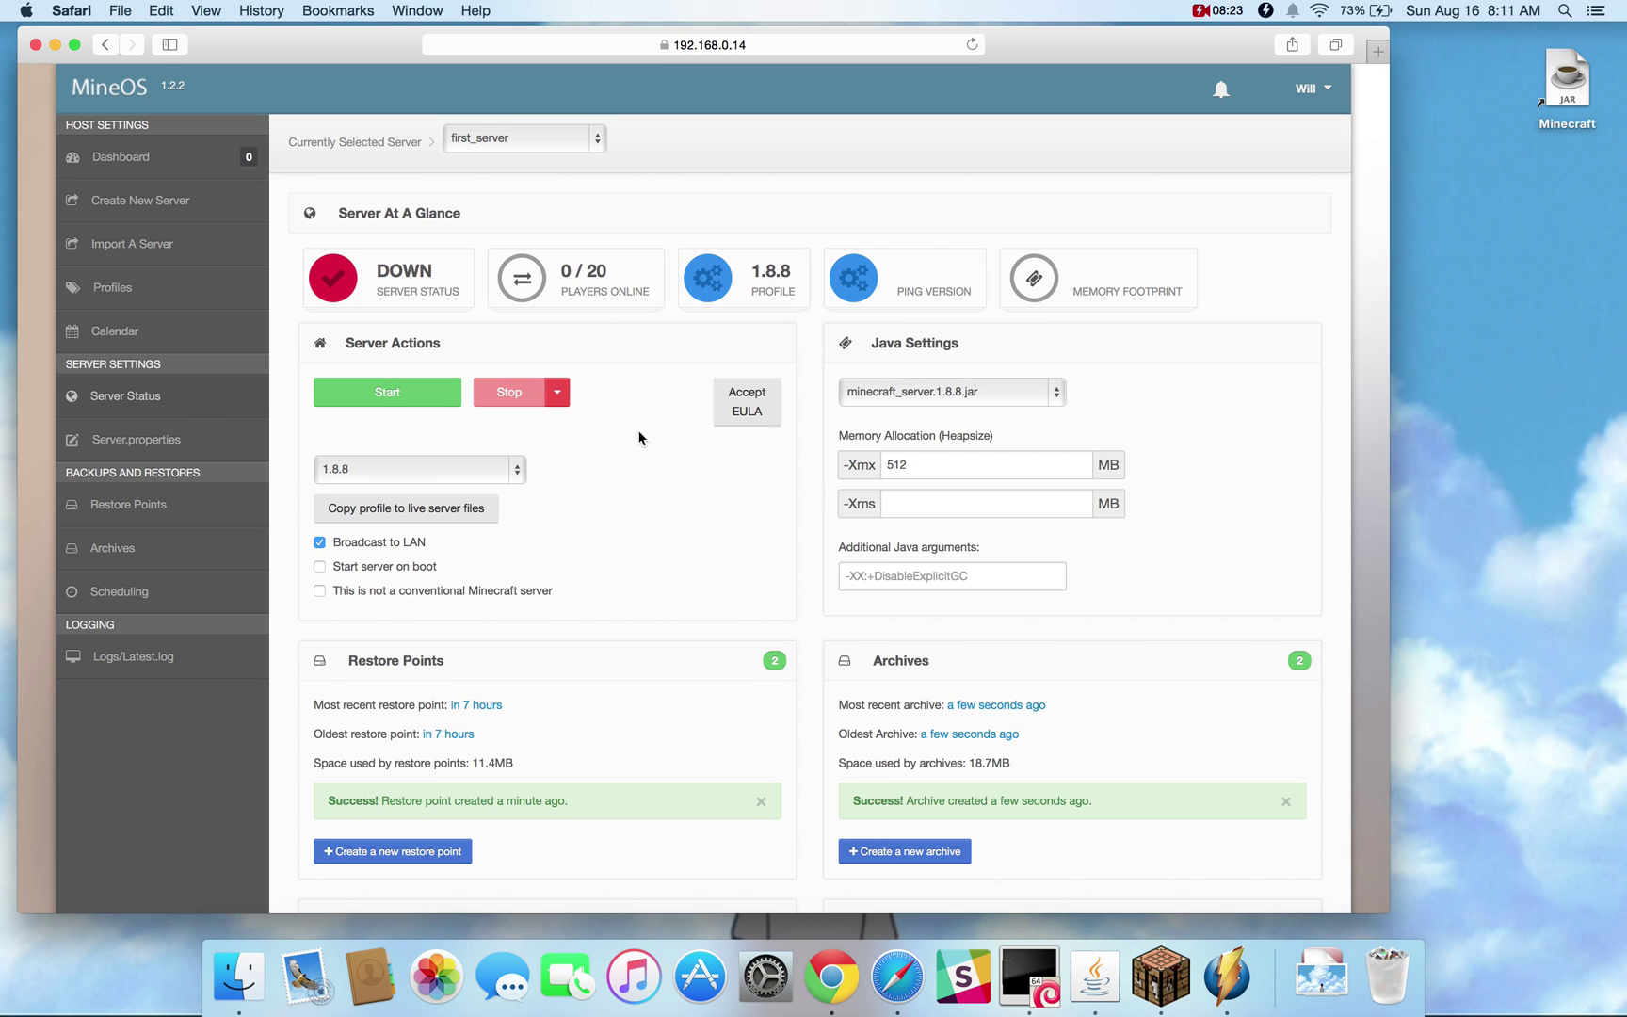
scroll(980, 727, "down", 2)
scroll(979, 728, "down", 3)
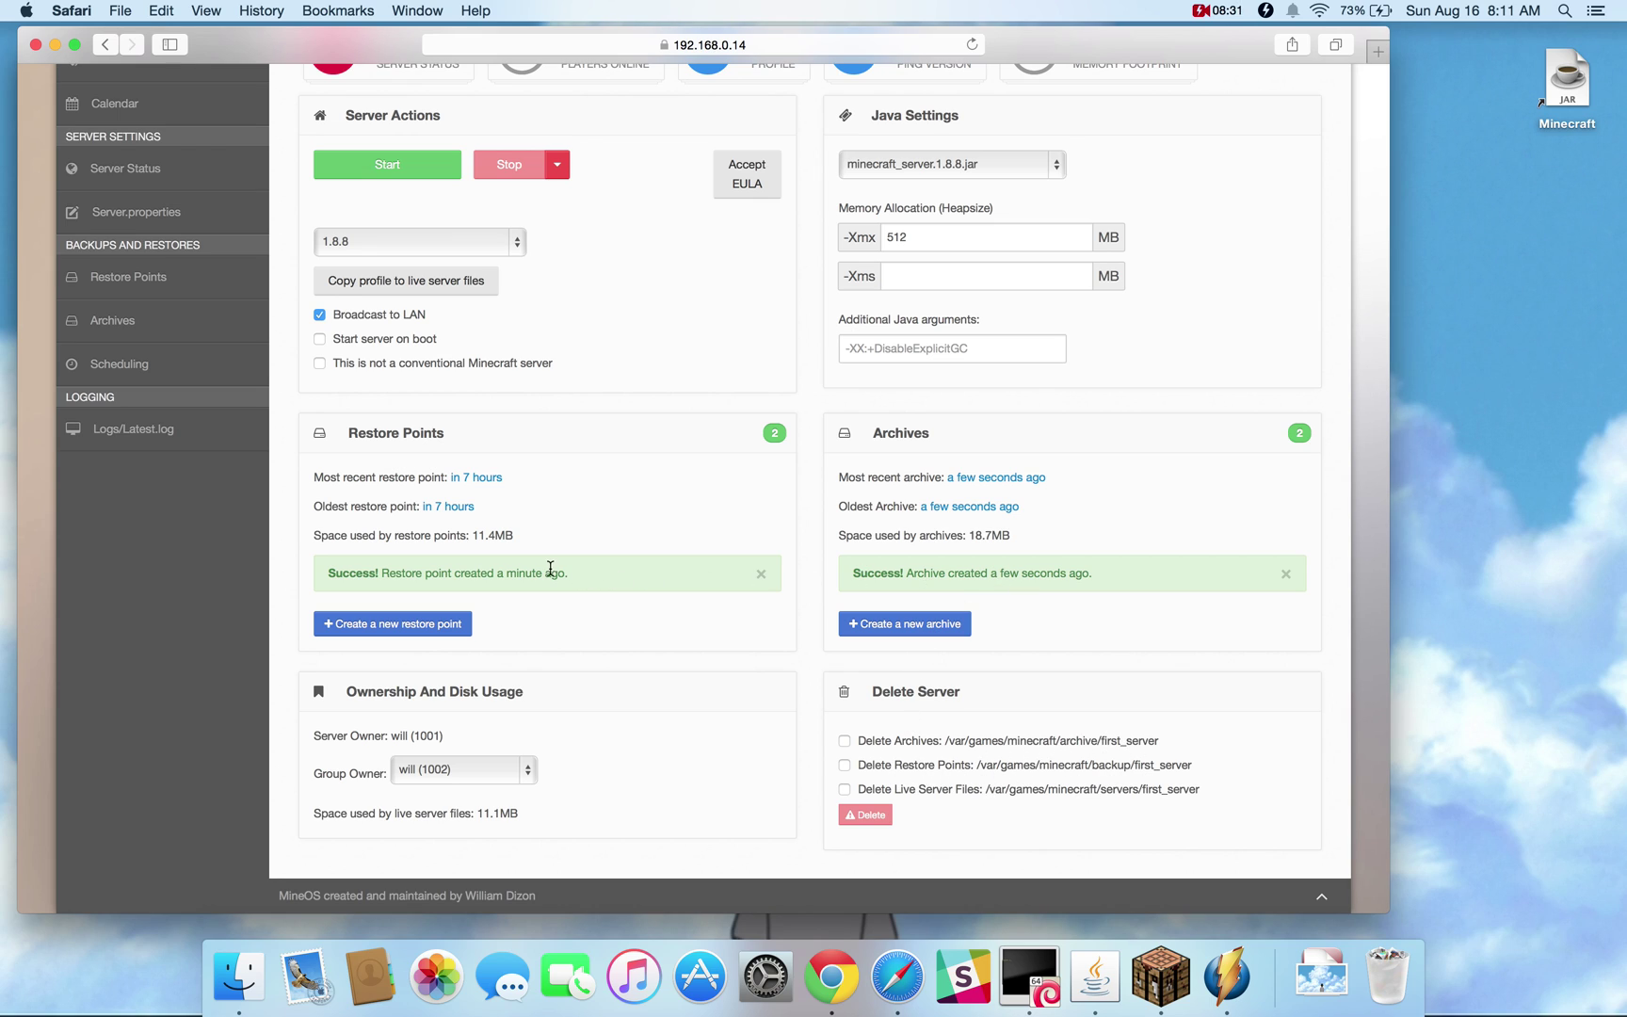
mouse_move(504, 570)
left_mouse_down()
mouse_move(378, 570)
mouse_move(522, 564)
left_mouse_up()
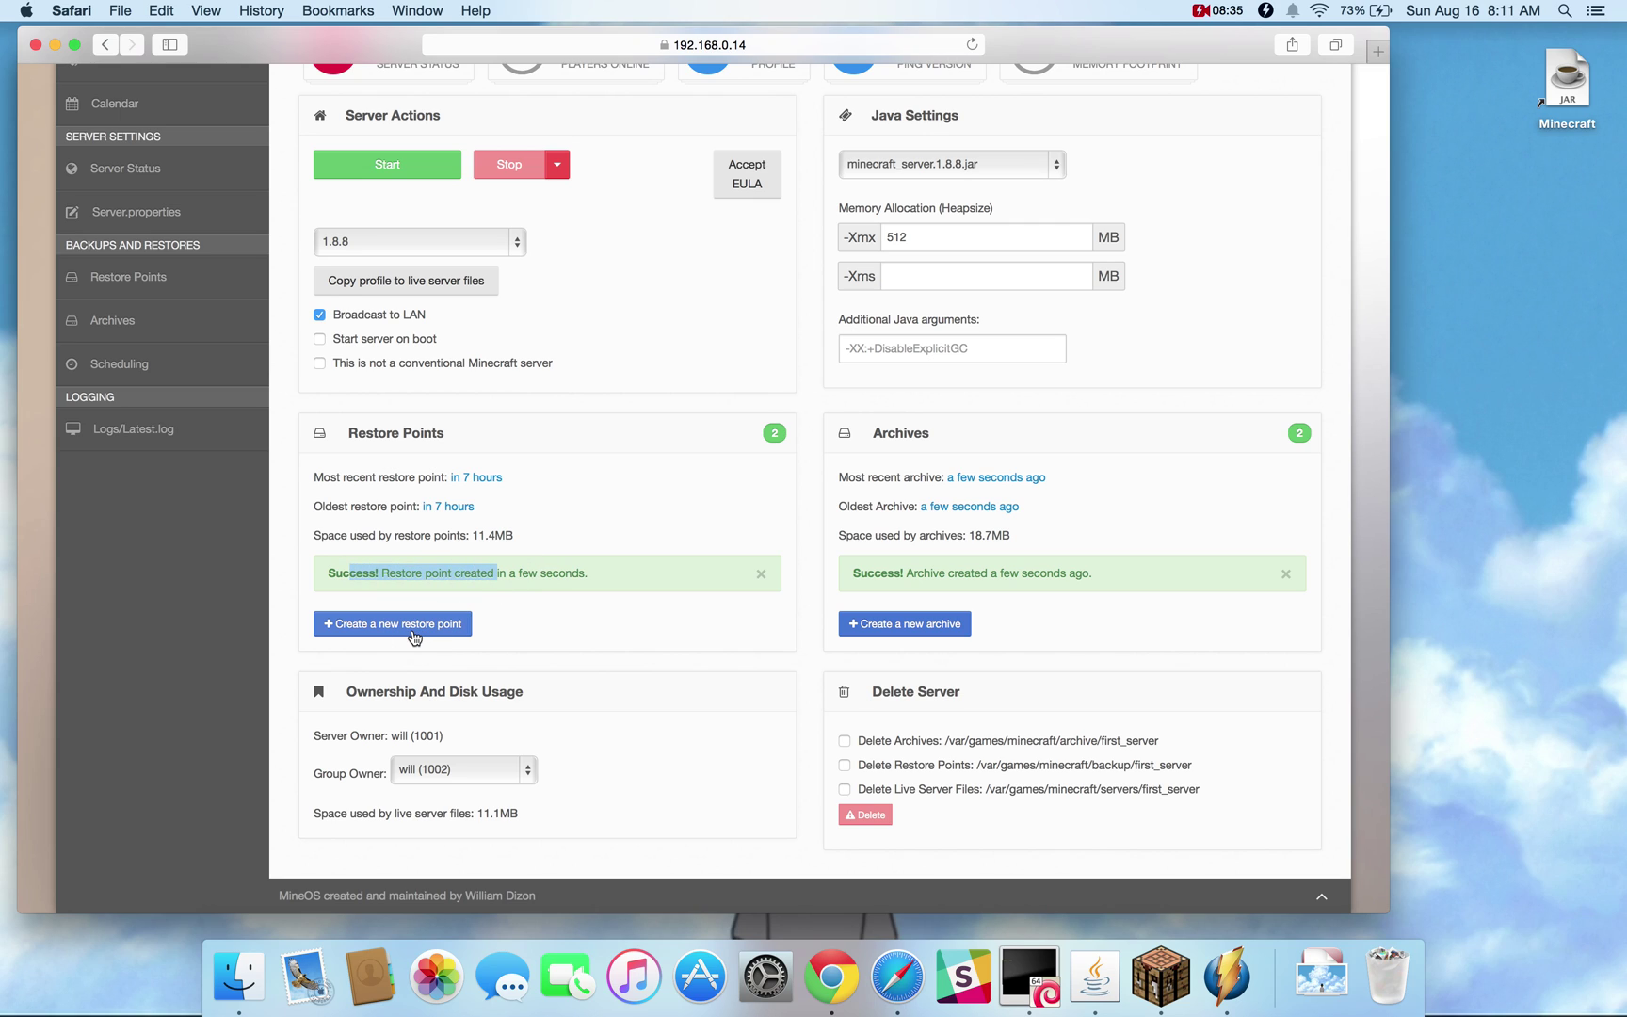
left_click(551, 573)
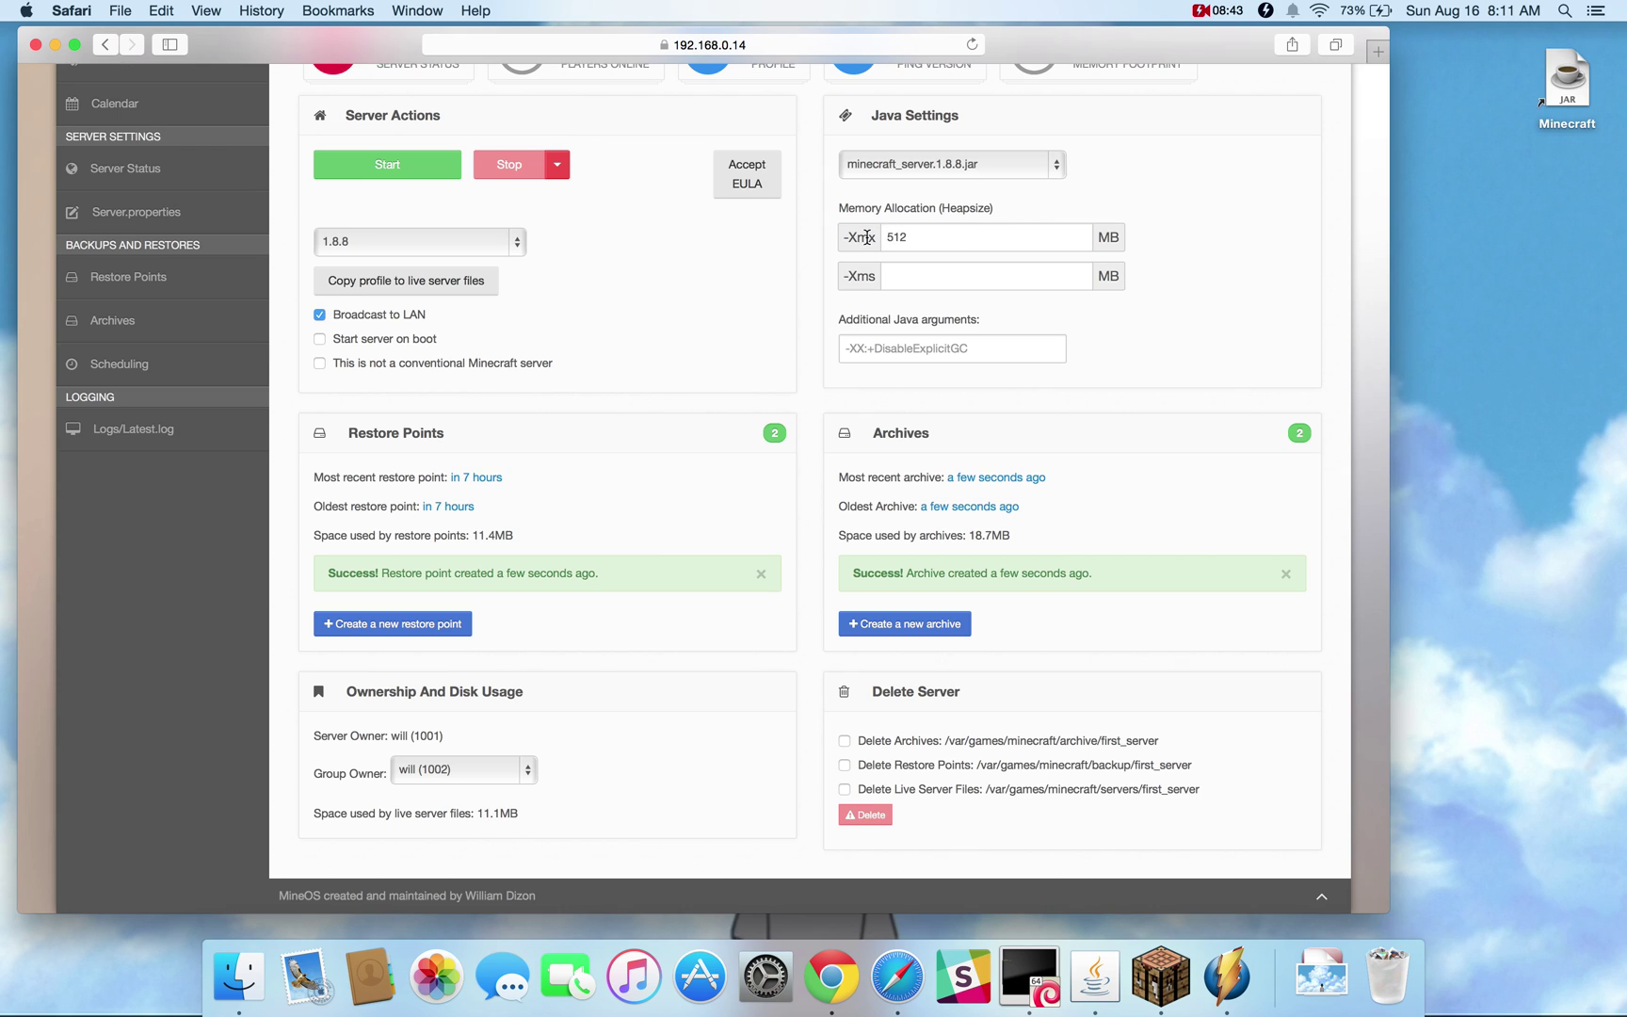
left_click(869, 351)
left_click(873, 325)
double_click(399, 734)
left_click(399, 734)
left_click(417, 772)
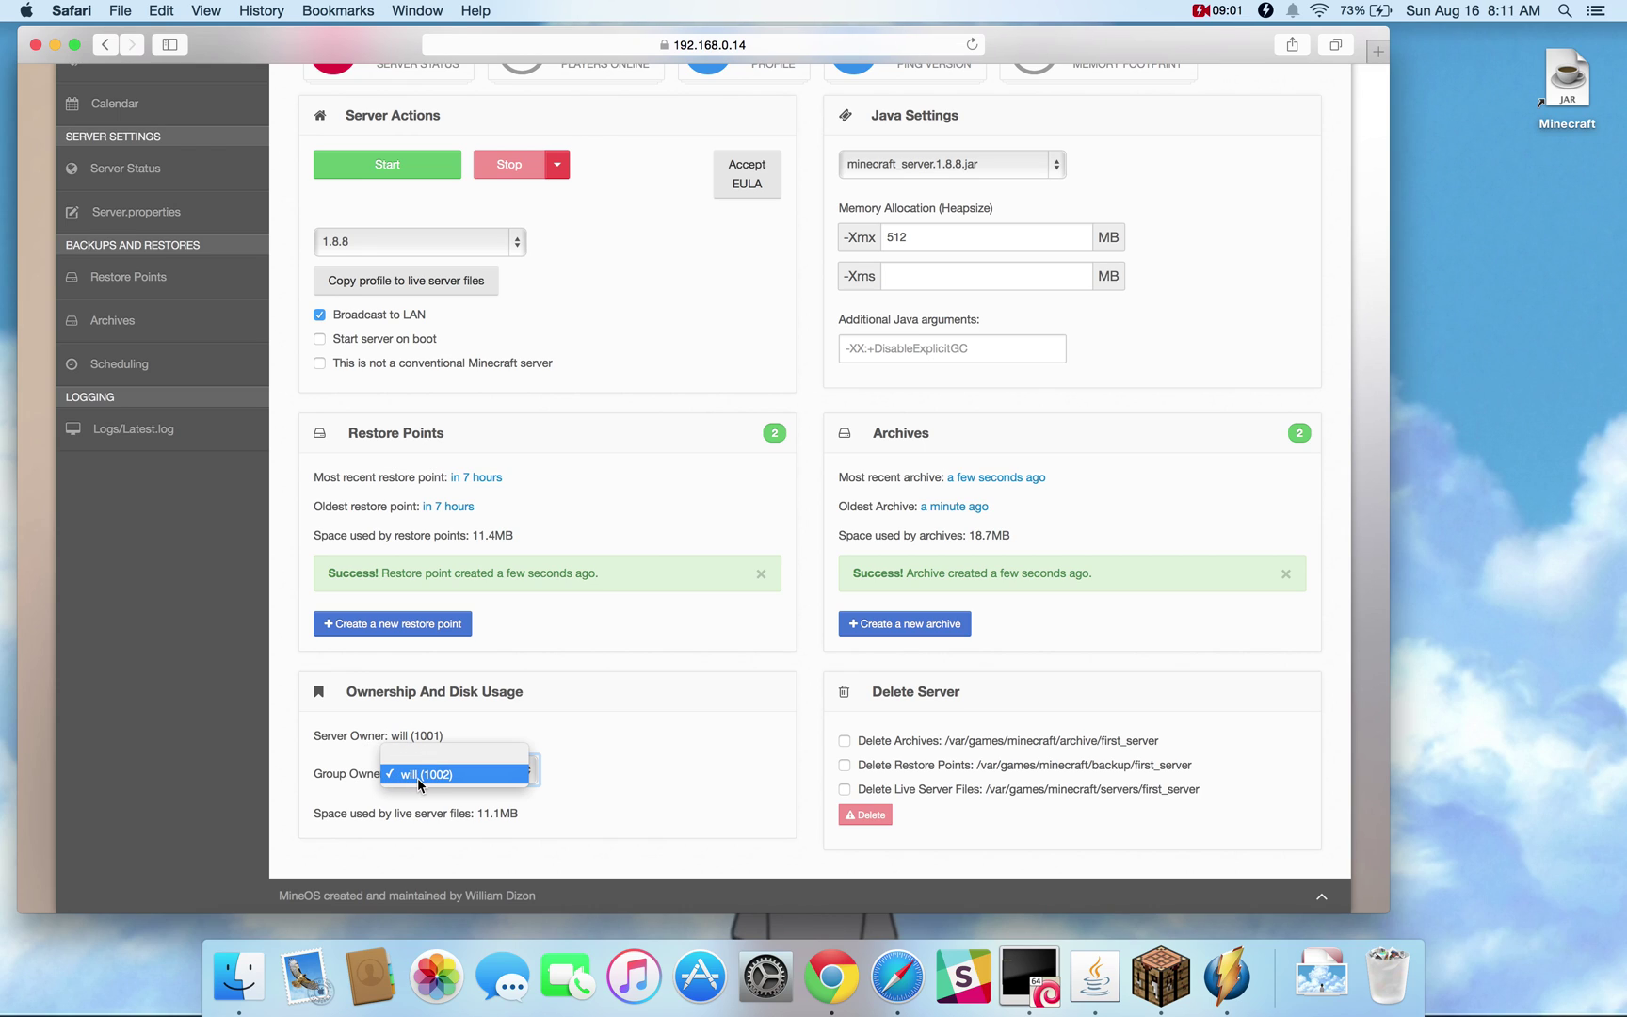
left_click(417, 775)
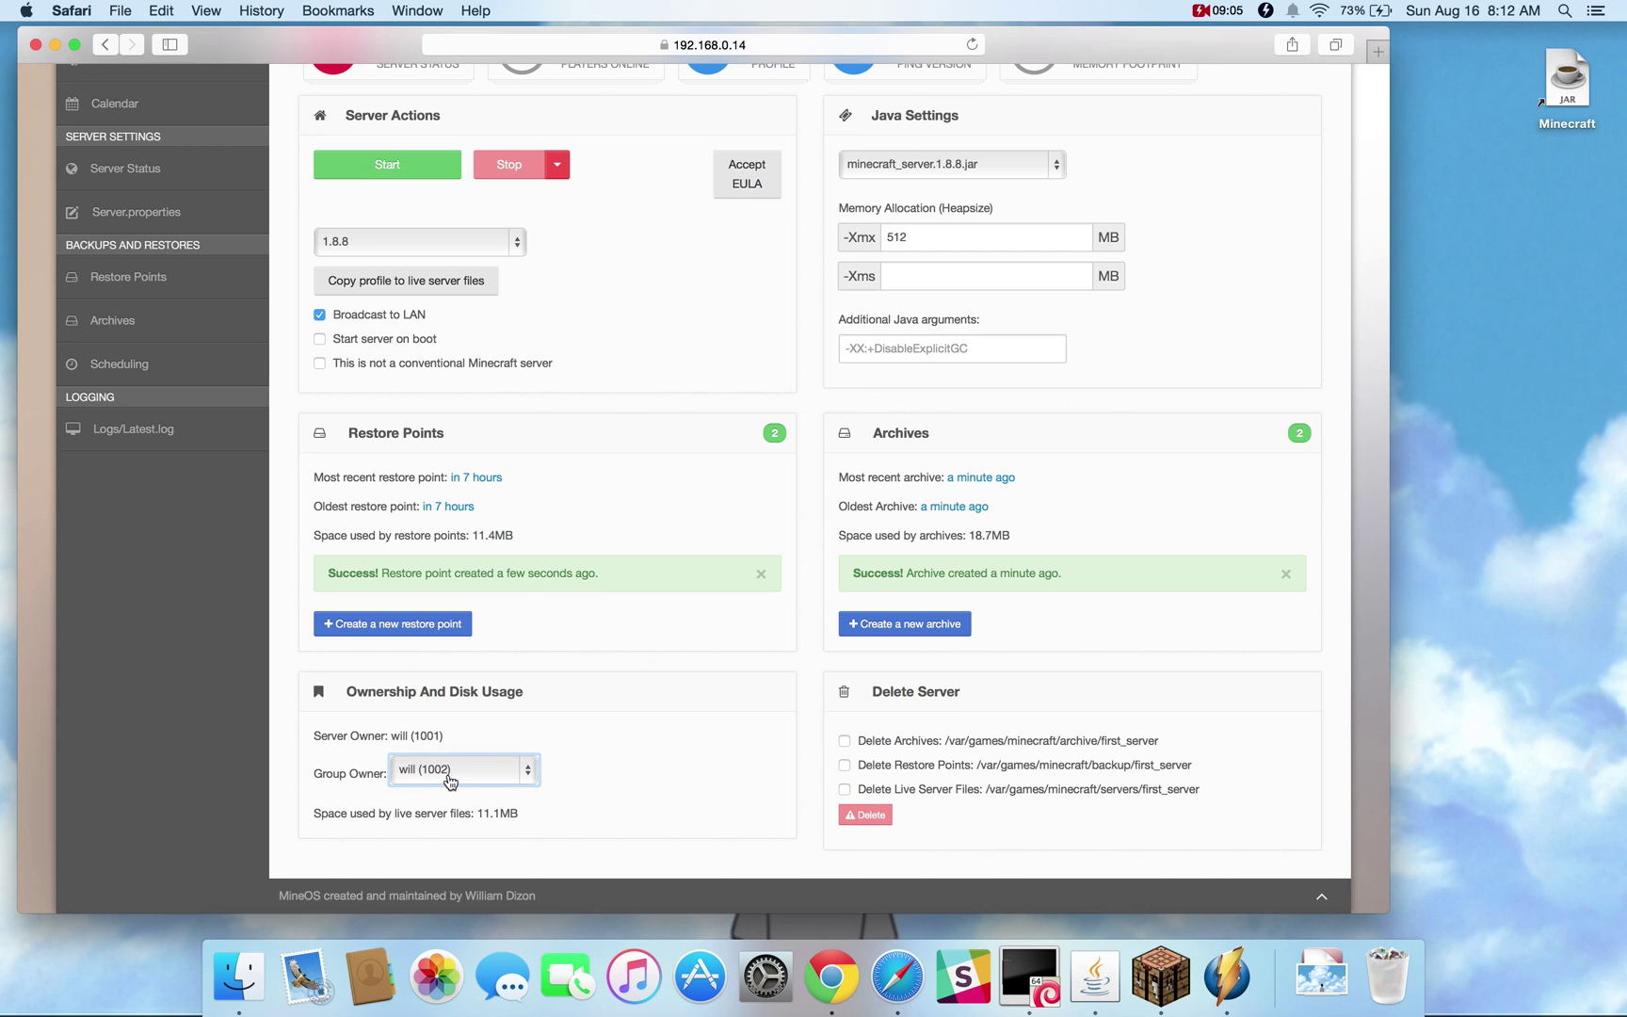
left_click(531, 774)
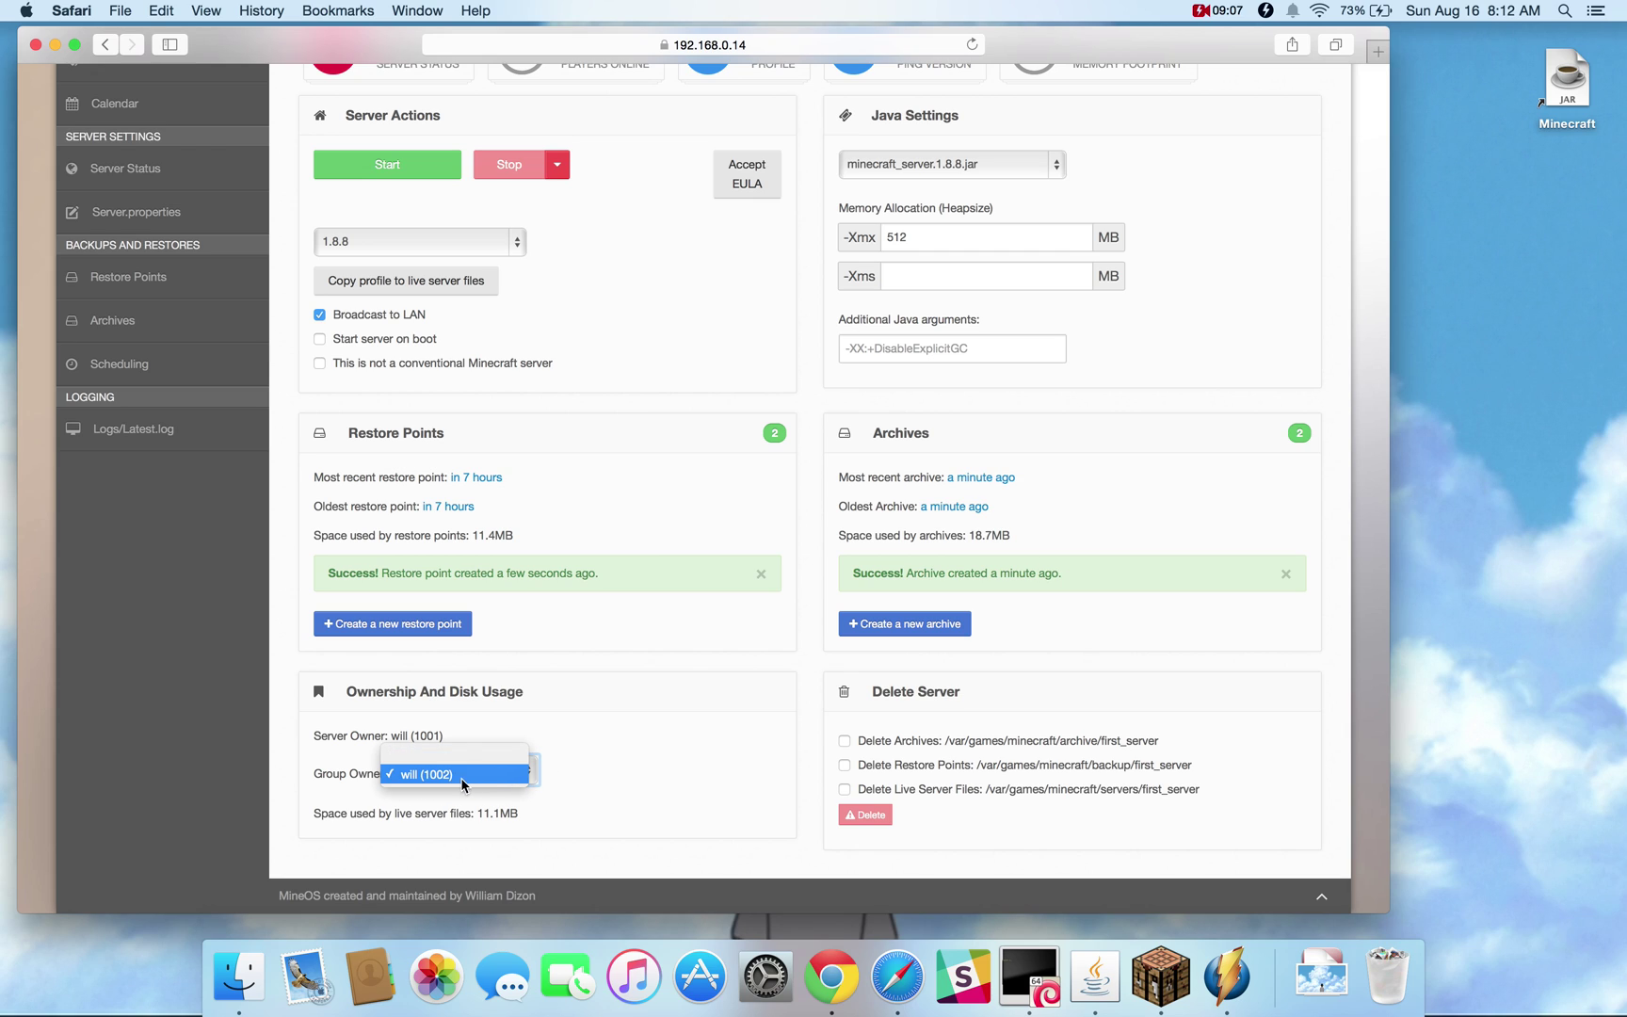
left_click(435, 772)
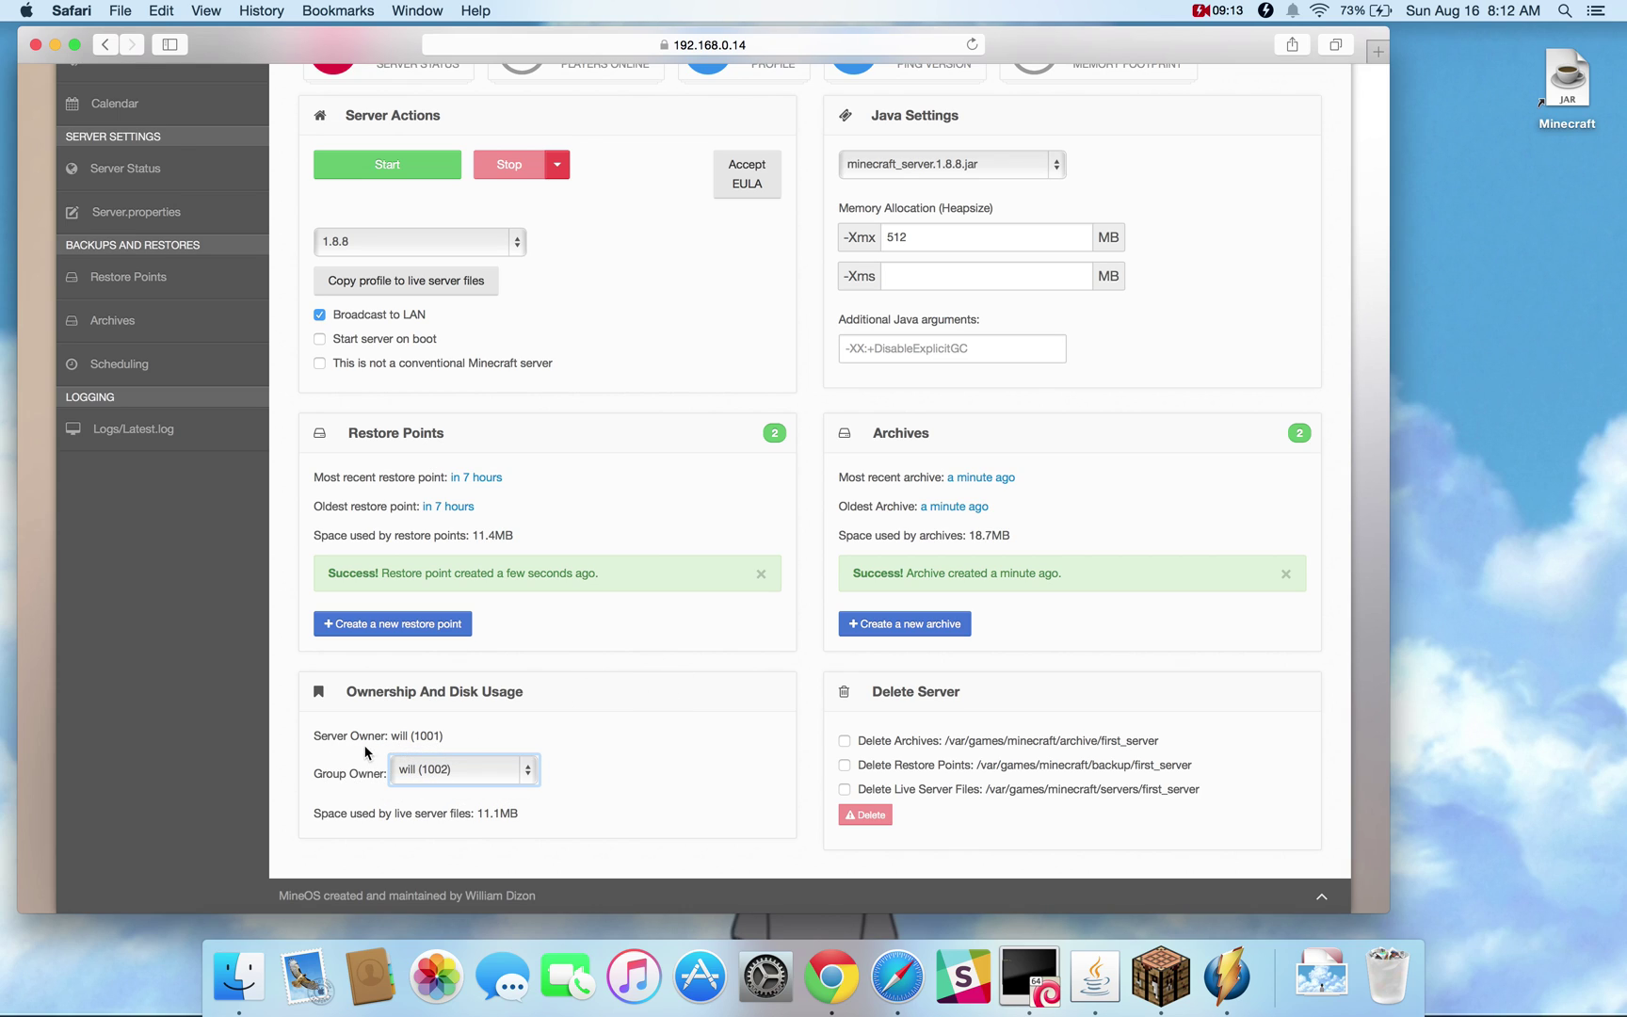
double_click(399, 736)
left_click(400, 770)
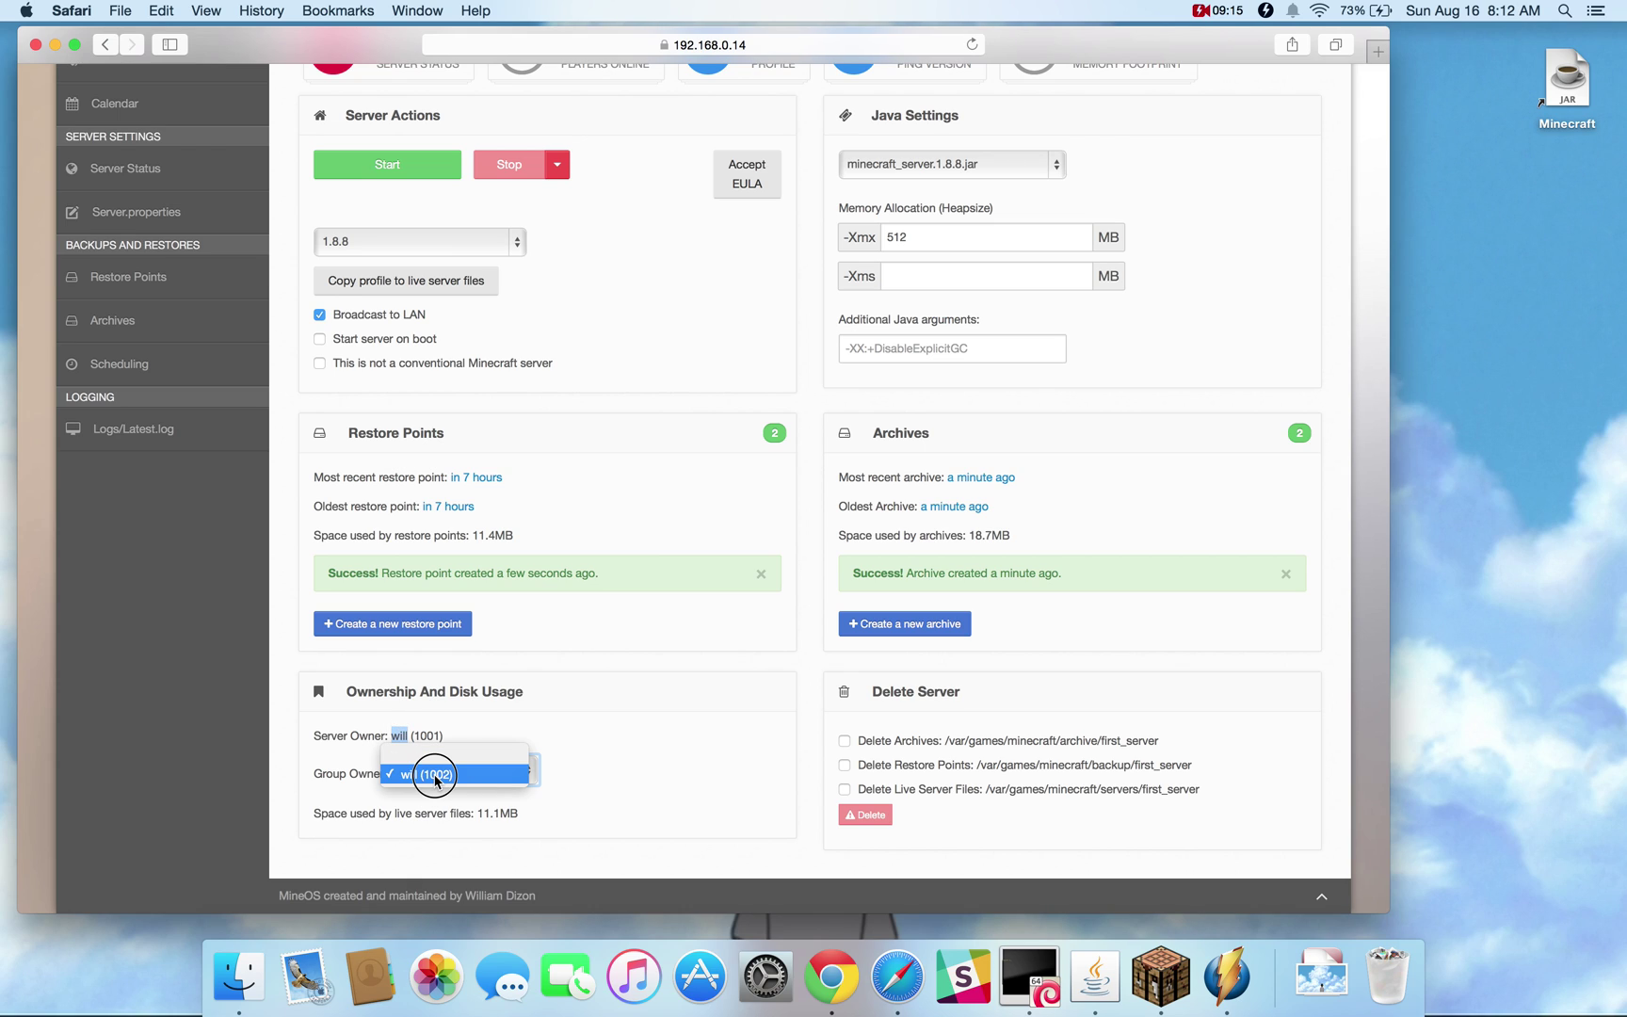
left_click(413, 774)
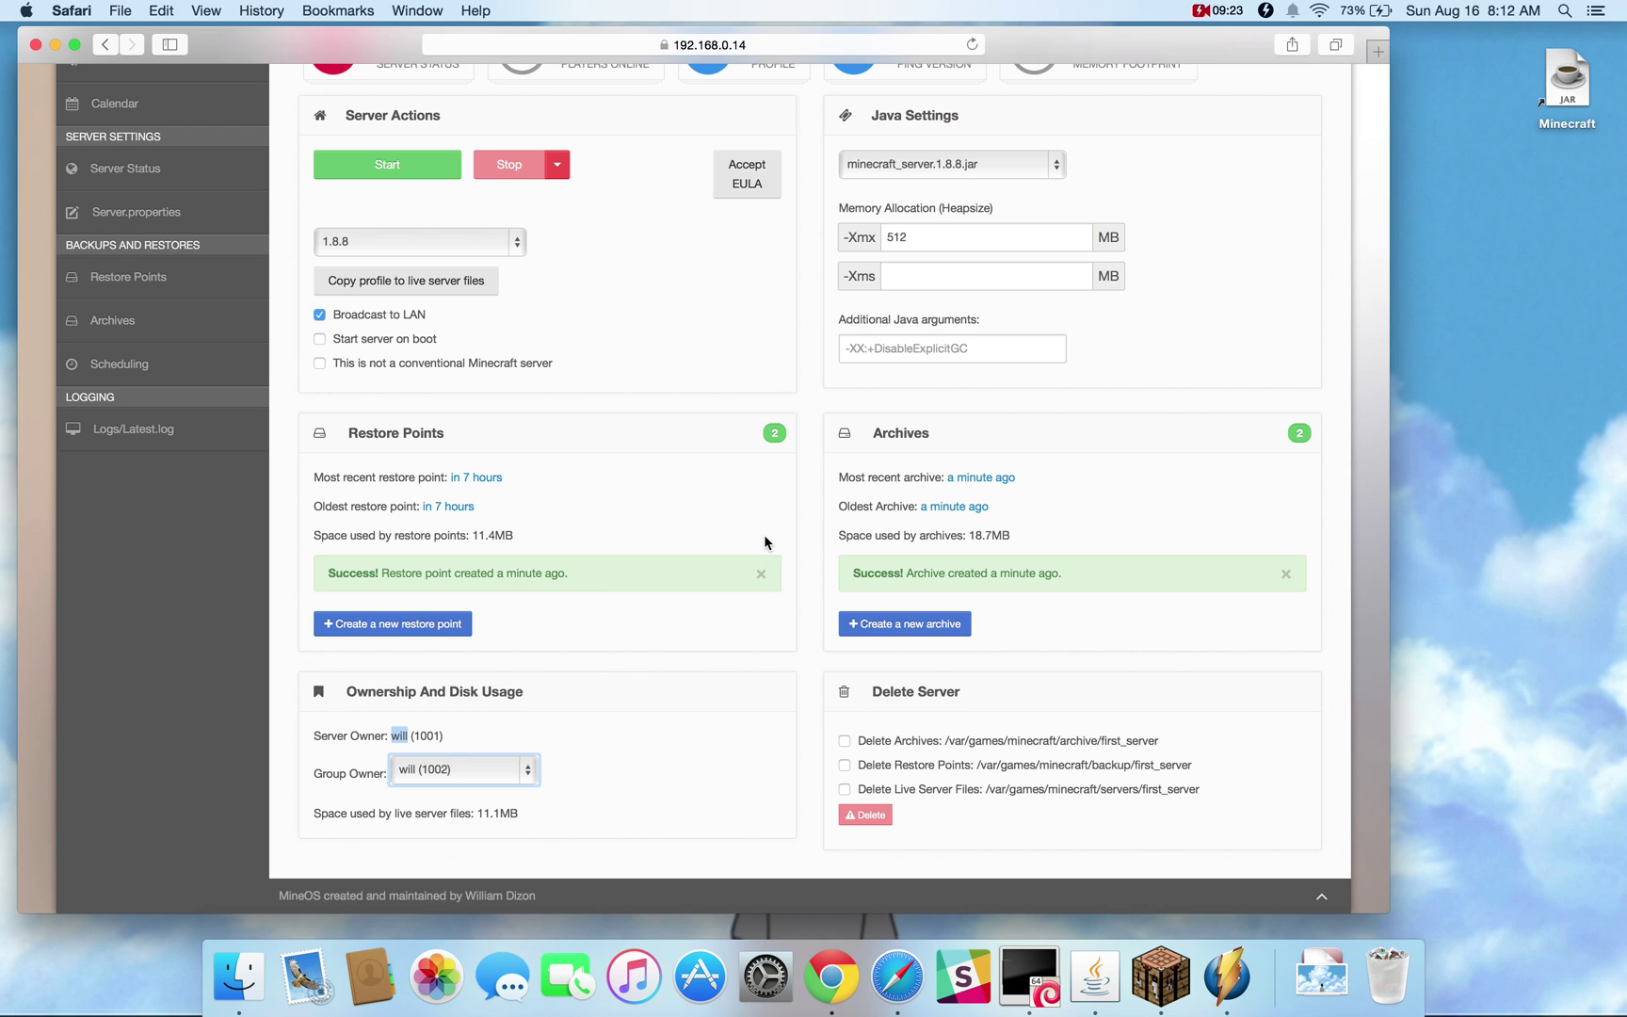
Tick Delete Archives, Delete Restore Points and Delete Live Server Files, then expand the Stop dropdown
scroll(717, 339, "up", 2)
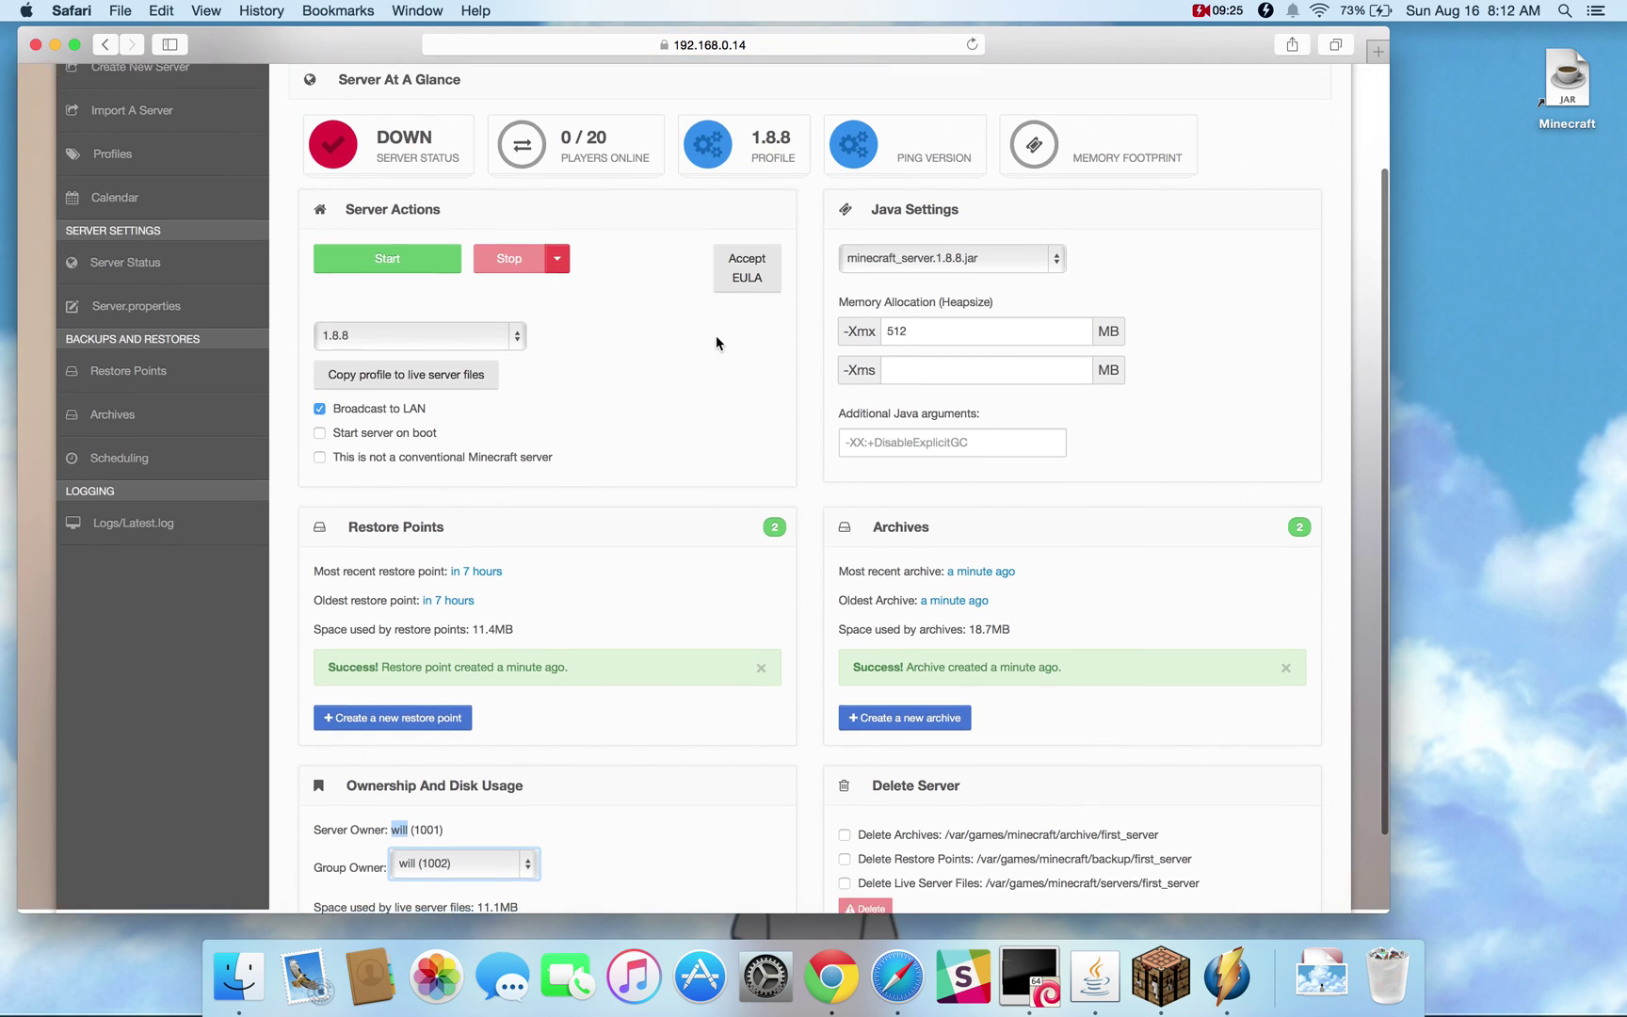
scroll(763, 442, "down", 2)
left_click(845, 742)
left_click(845, 766)
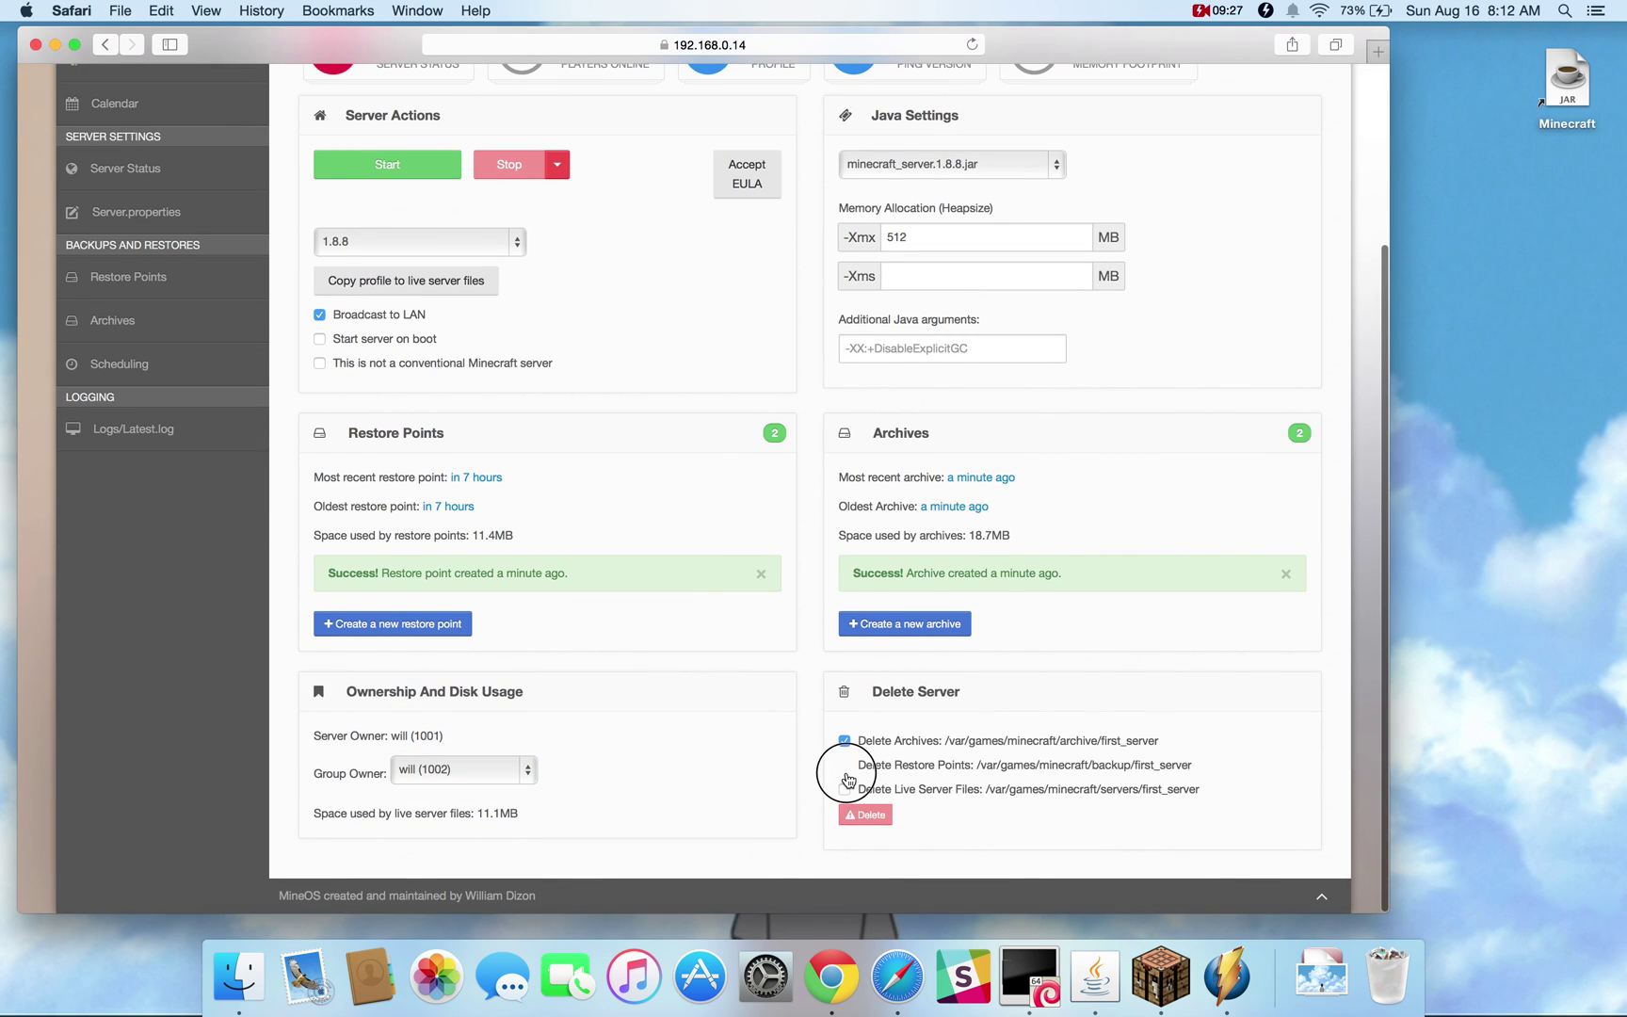
left_click(845, 790)
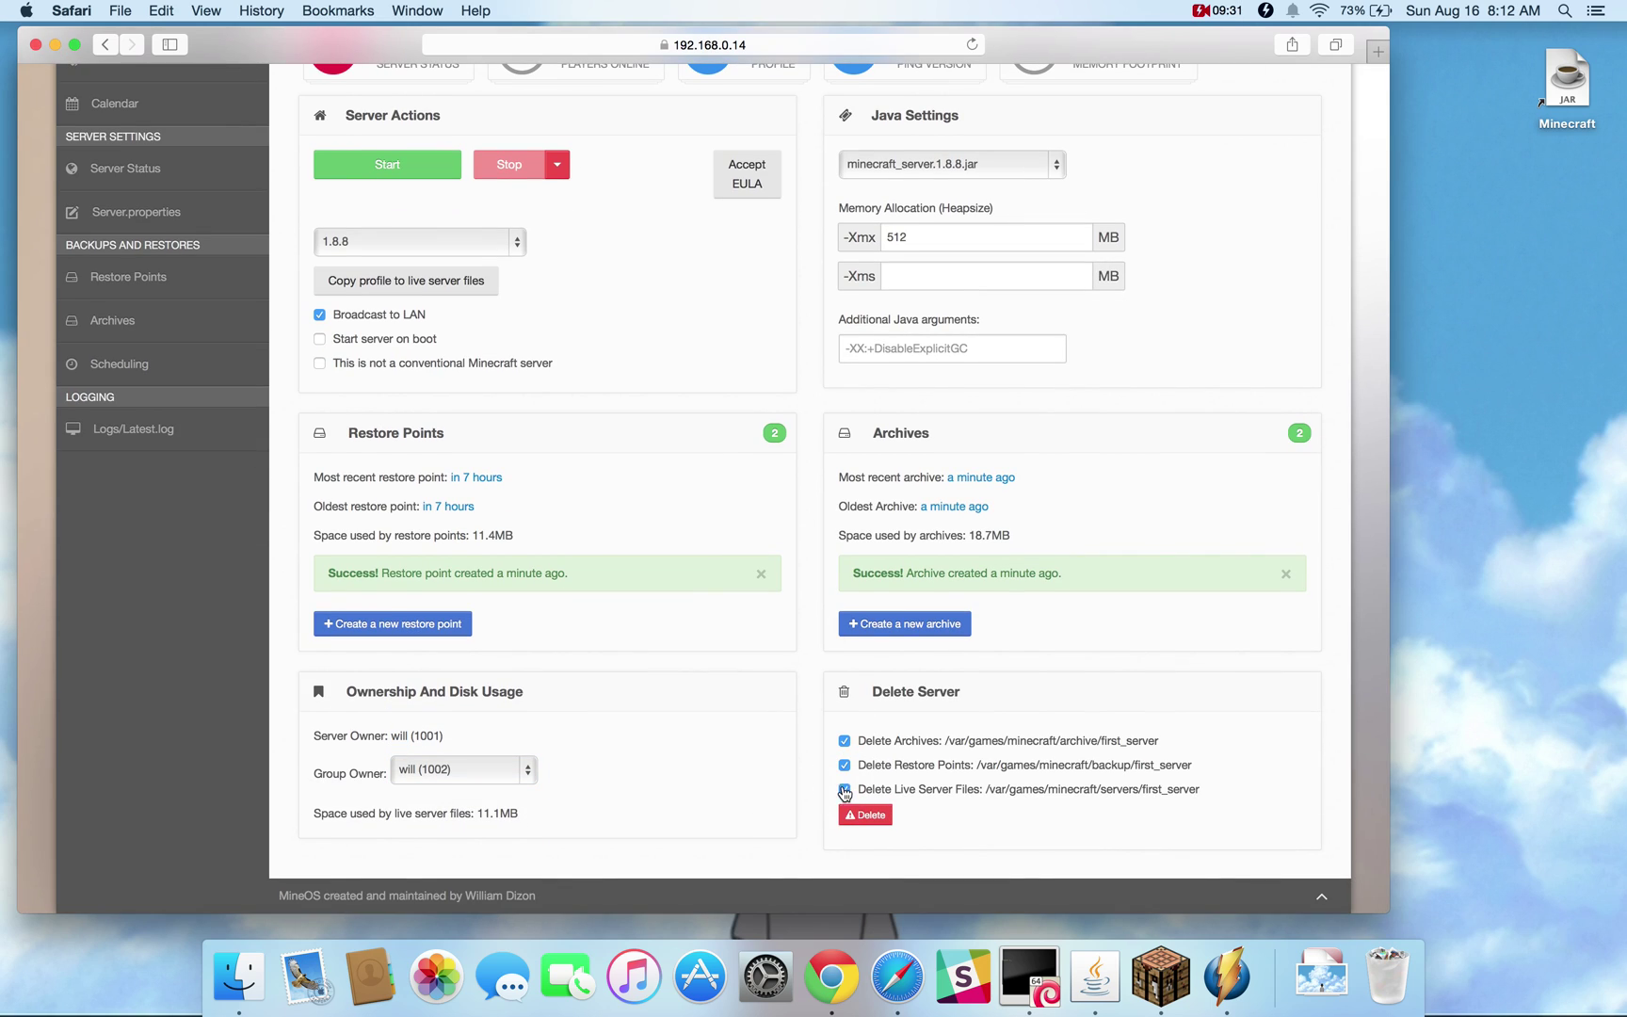
scroll(727, 631, "up", 3)
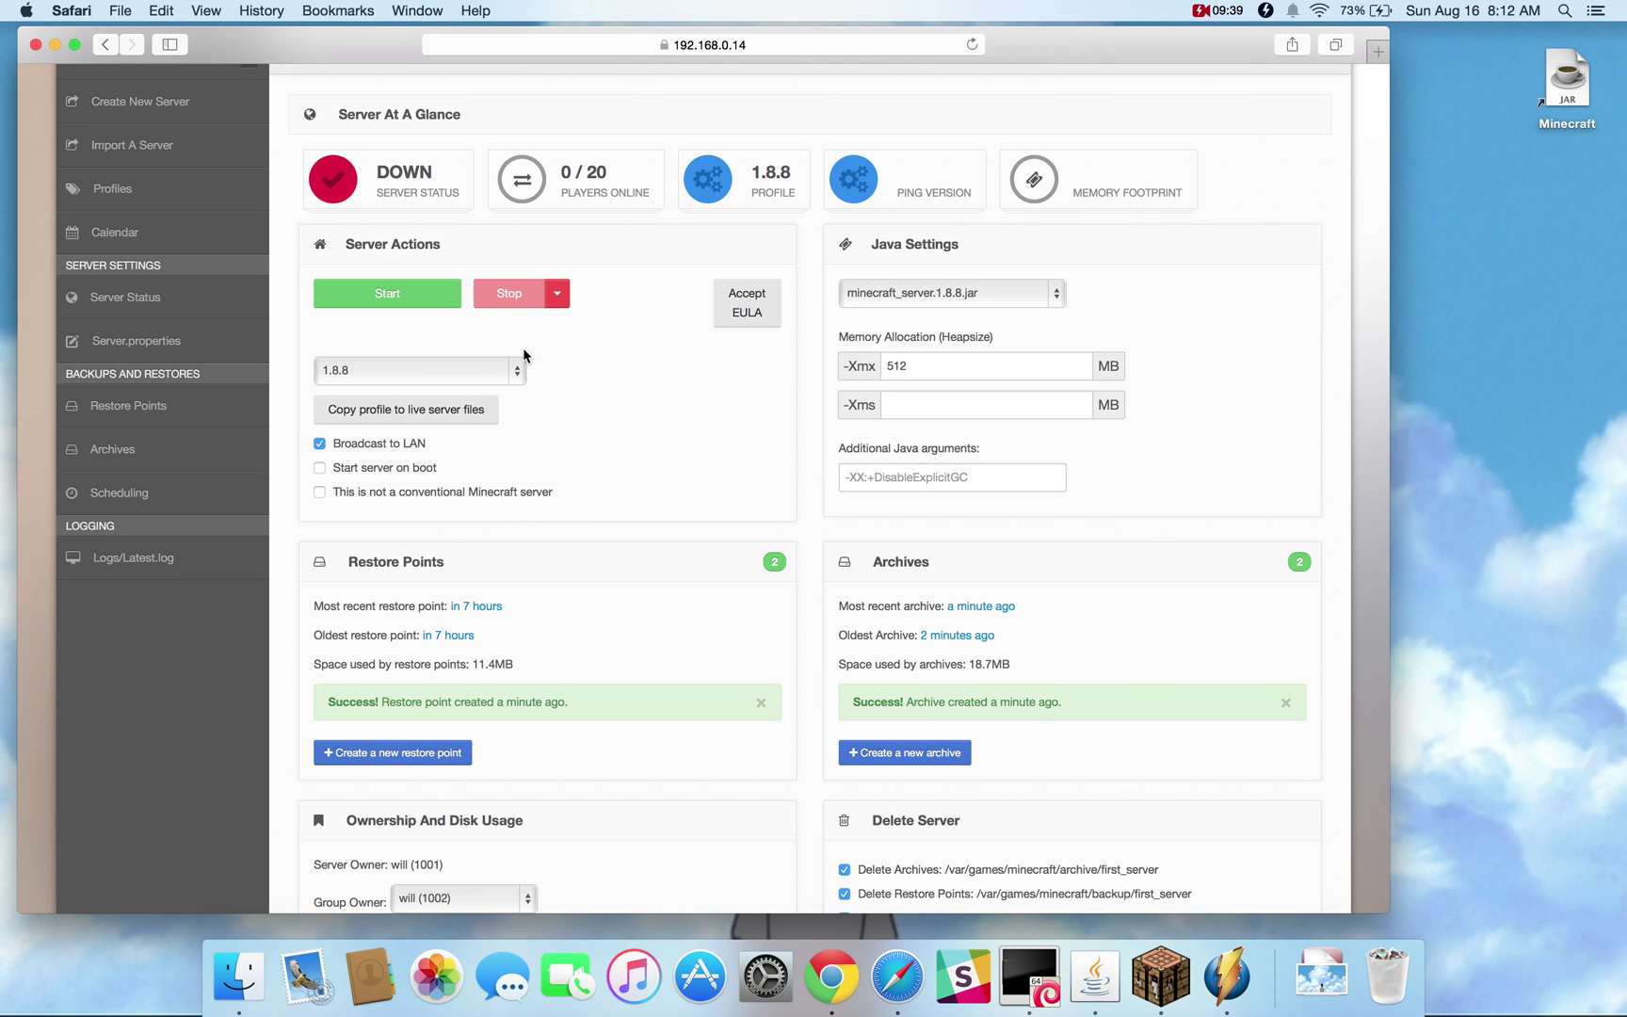
left_click(563, 294)
Bring up the Minecraft EULA prompt for first_server and dismiss it
left_click(748, 312)
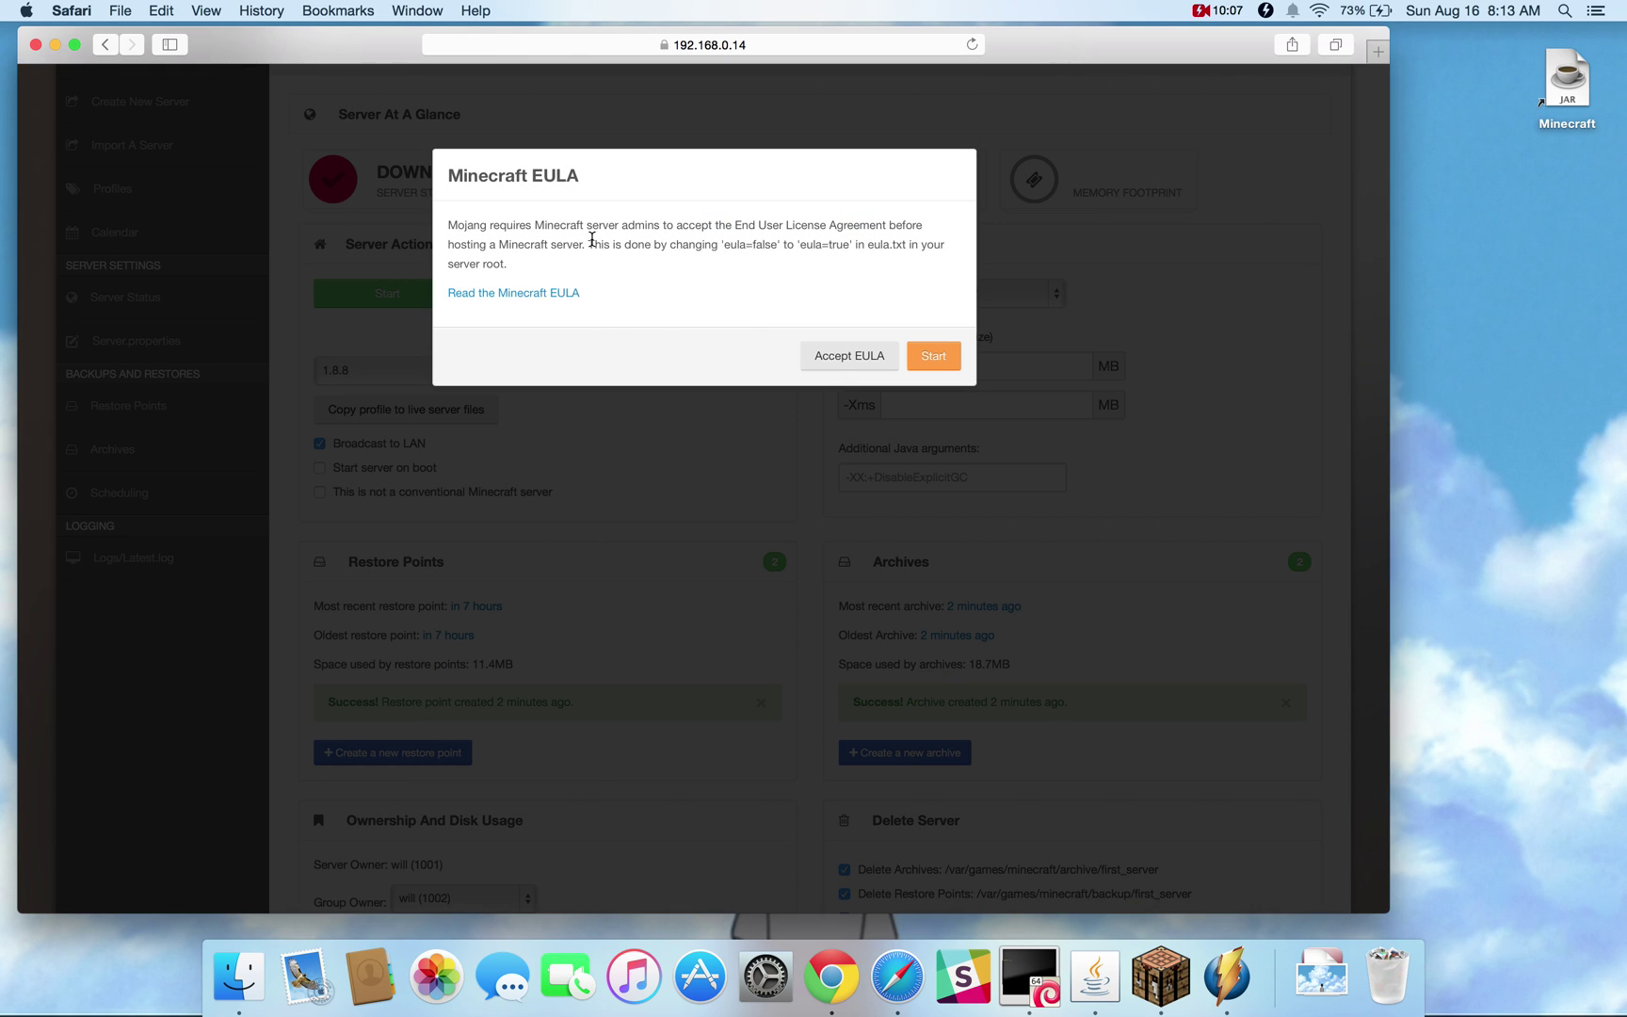
left_click(675, 436)
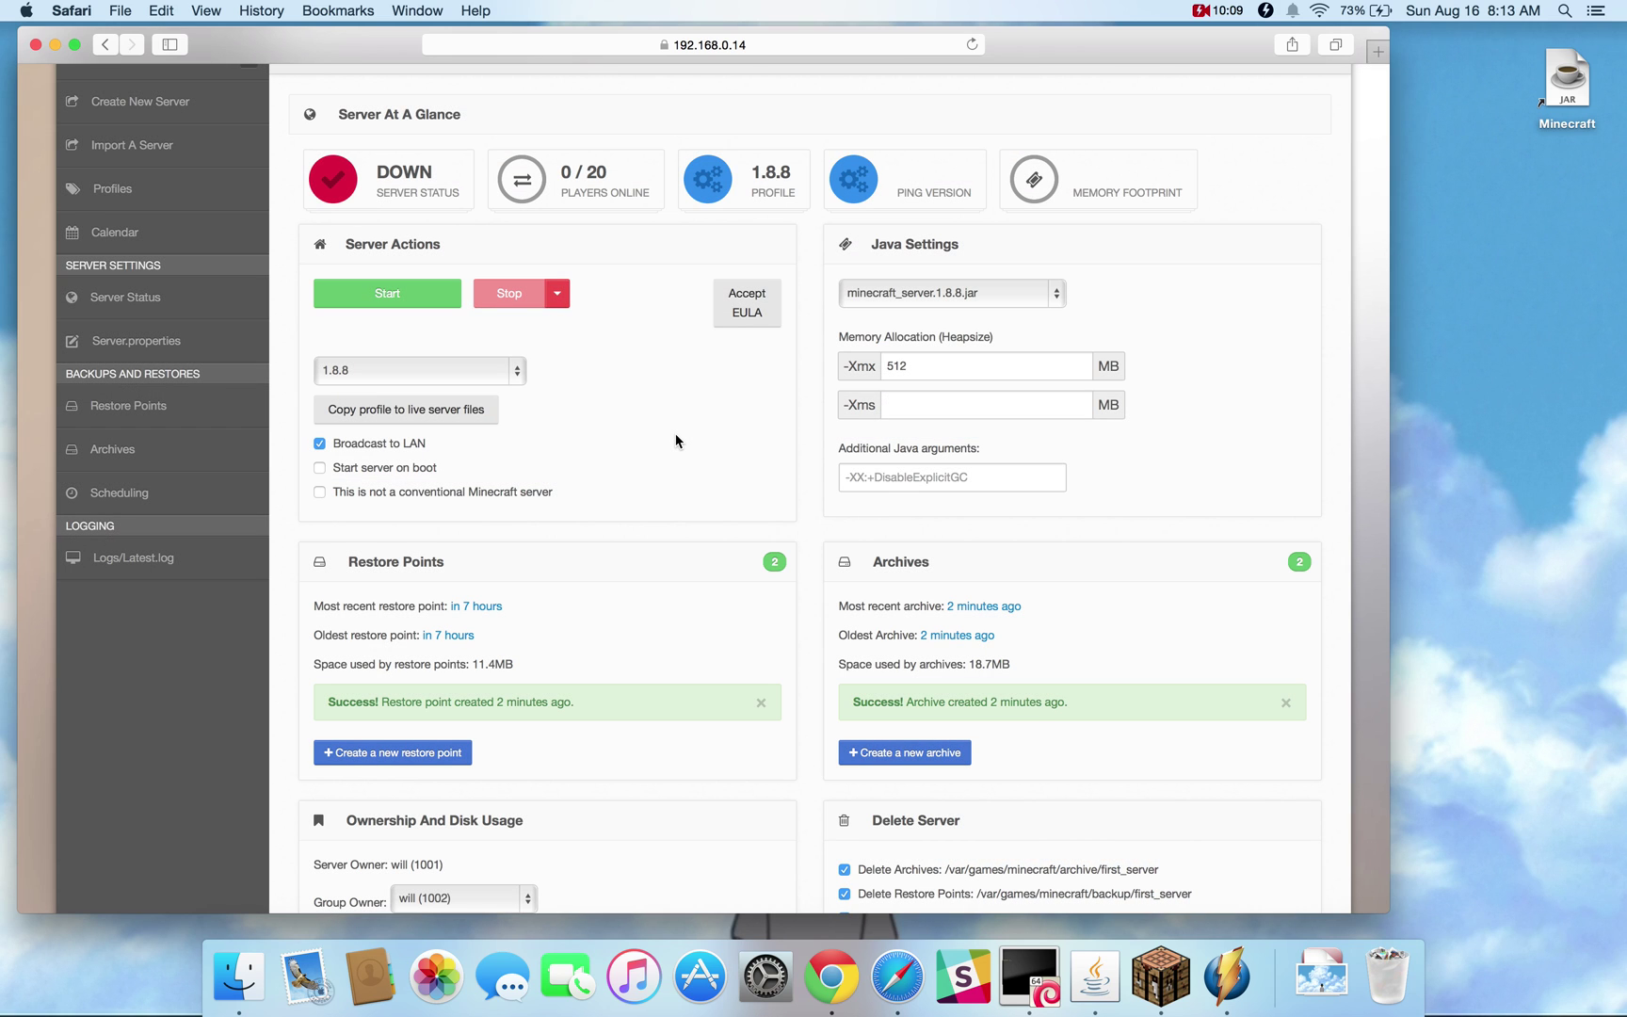
scroll(675, 440, "up", 2)
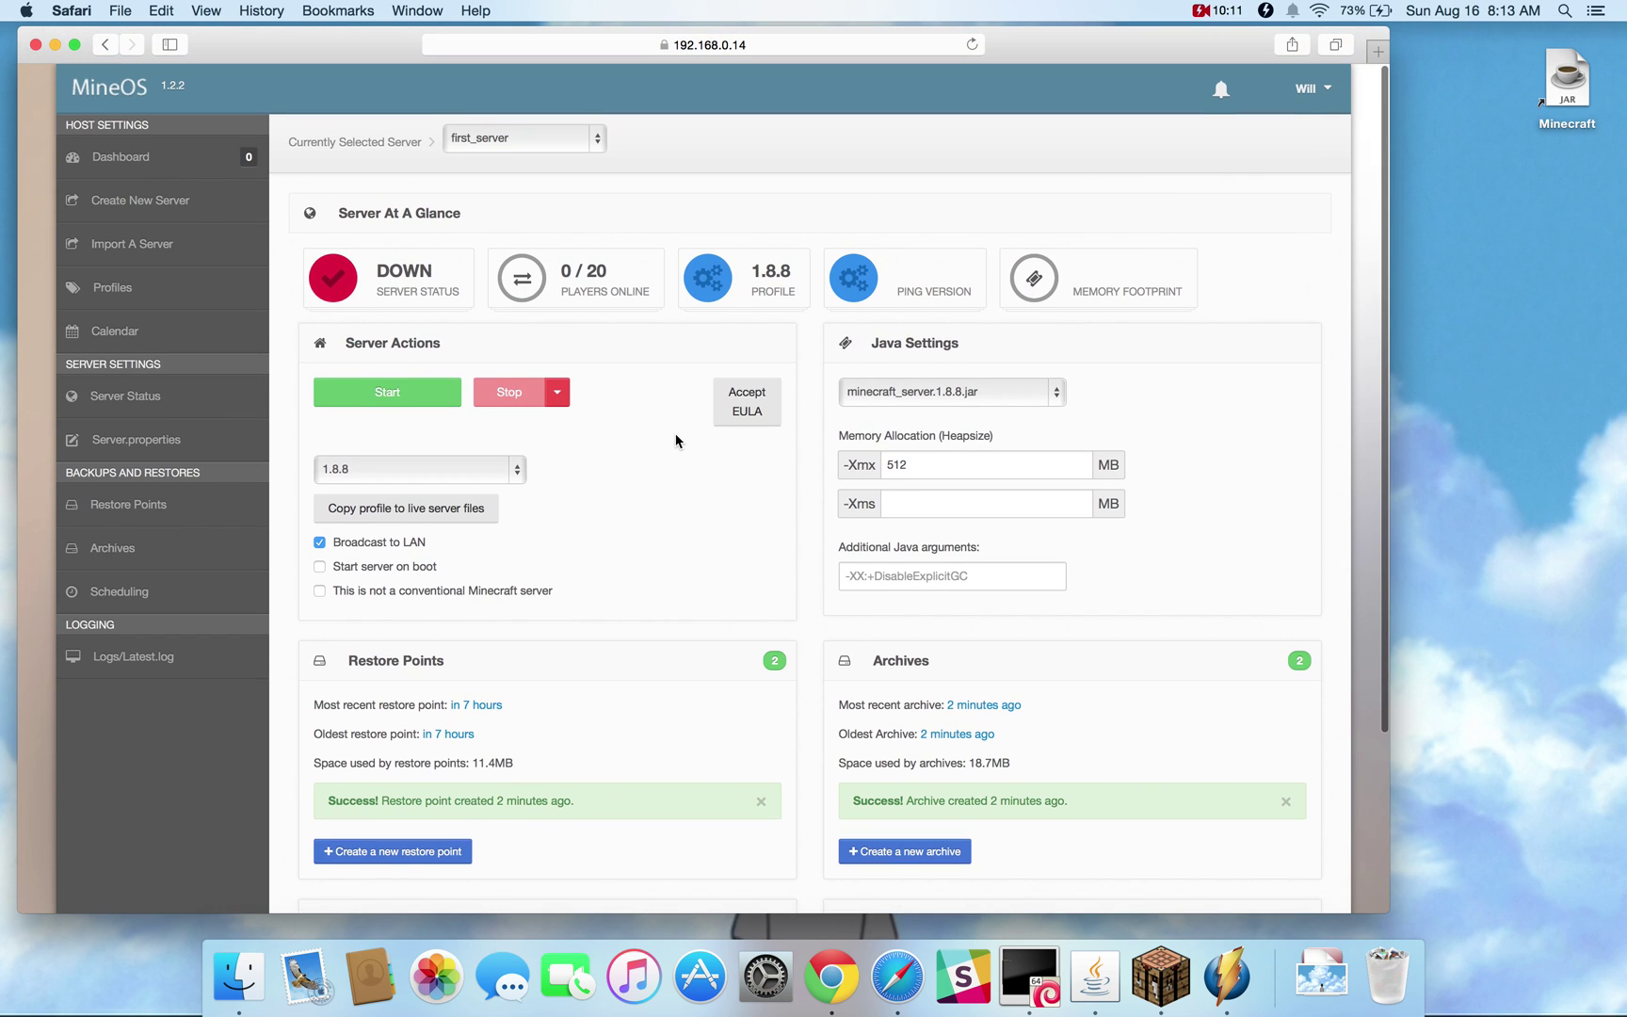
Review first_server's two archives from 8:11:01 am and 8:11:13 am, then return to the dashboard
left_click(169, 244)
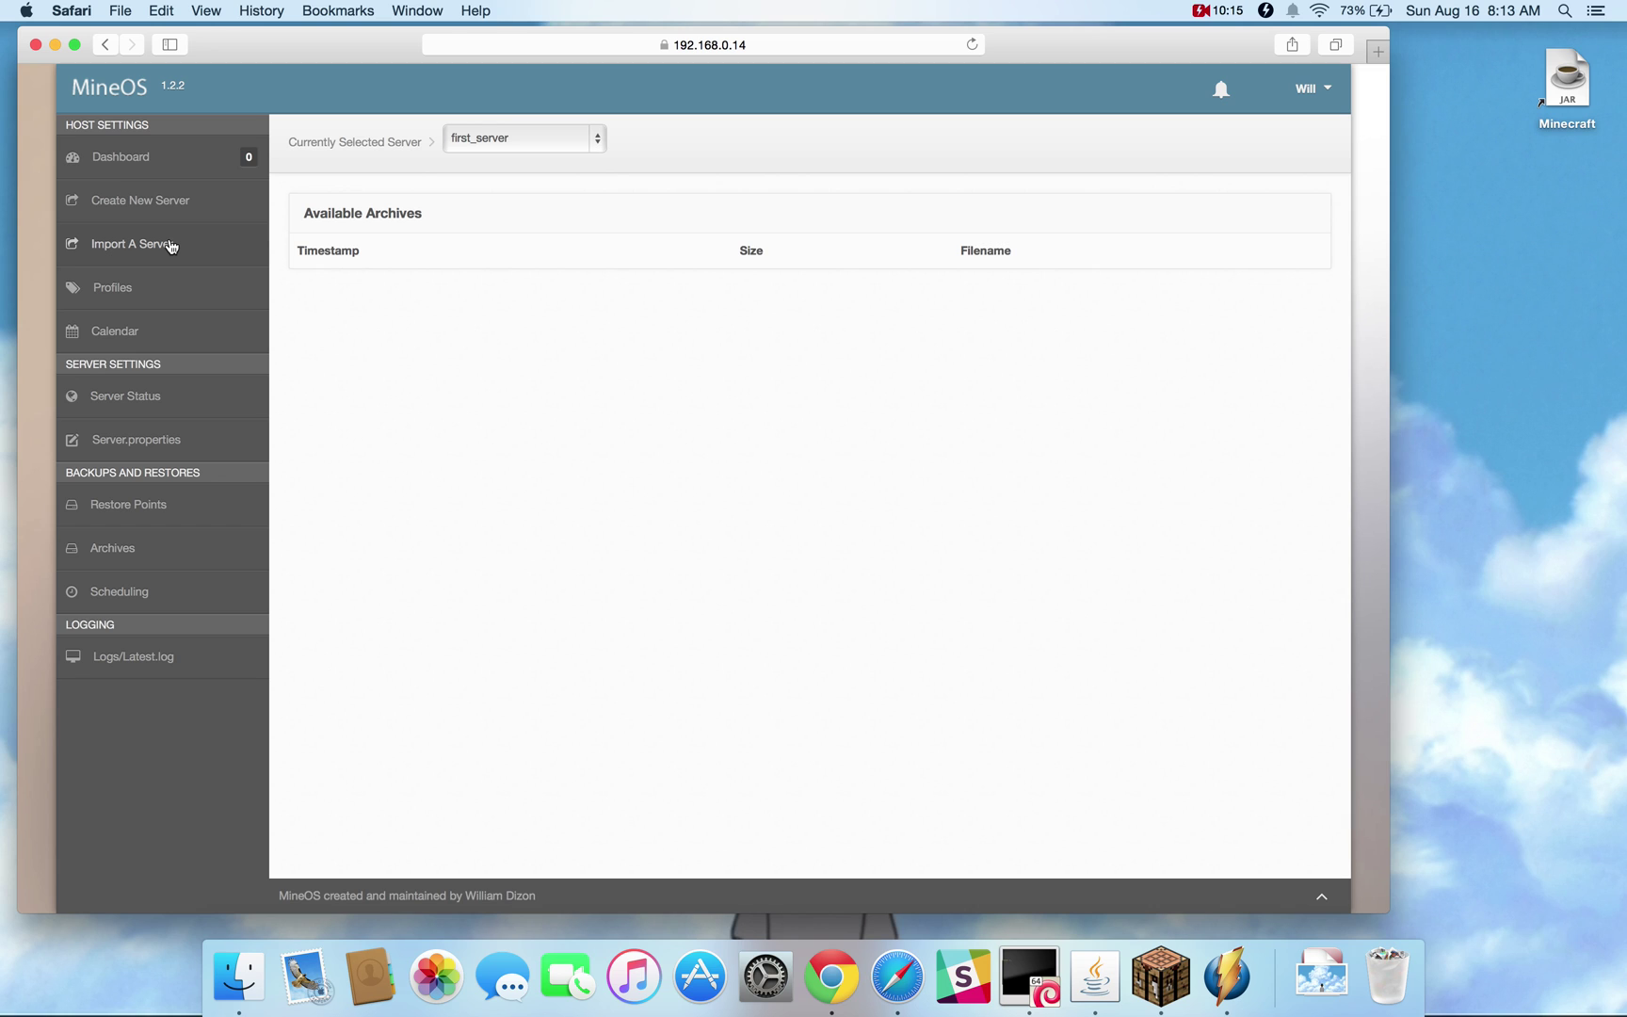
left_click(132, 397)
scroll(712, 608, "down", 5)
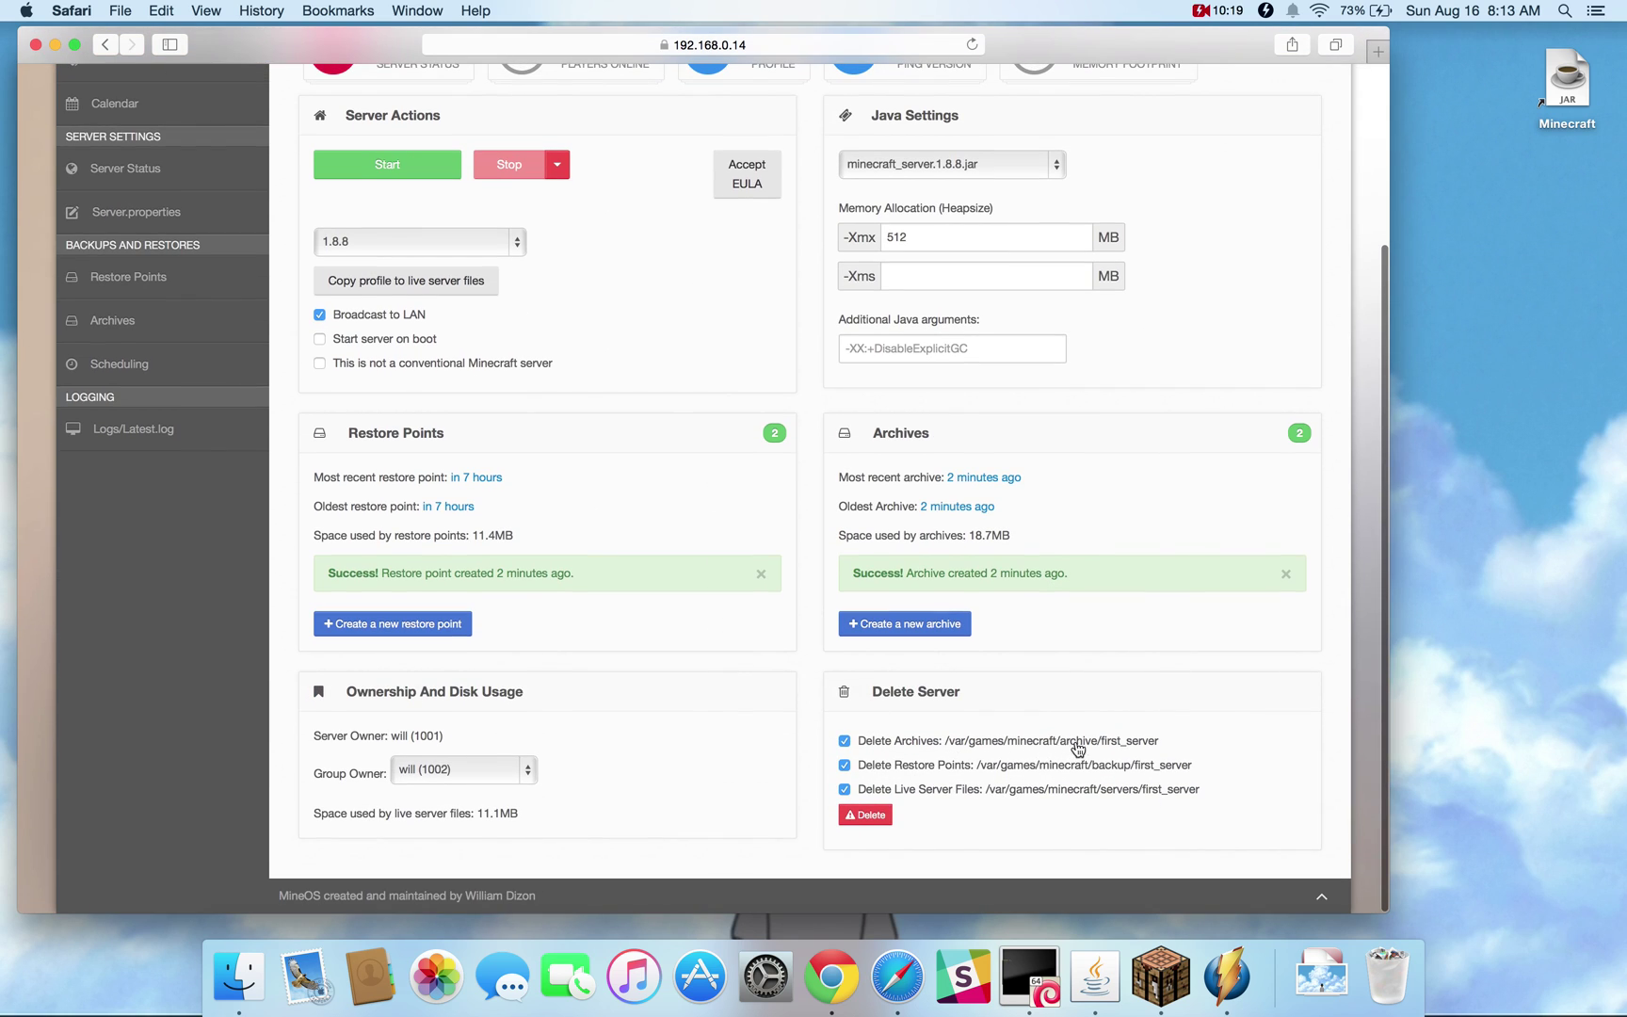
scroll(558, 522, "up", 5)
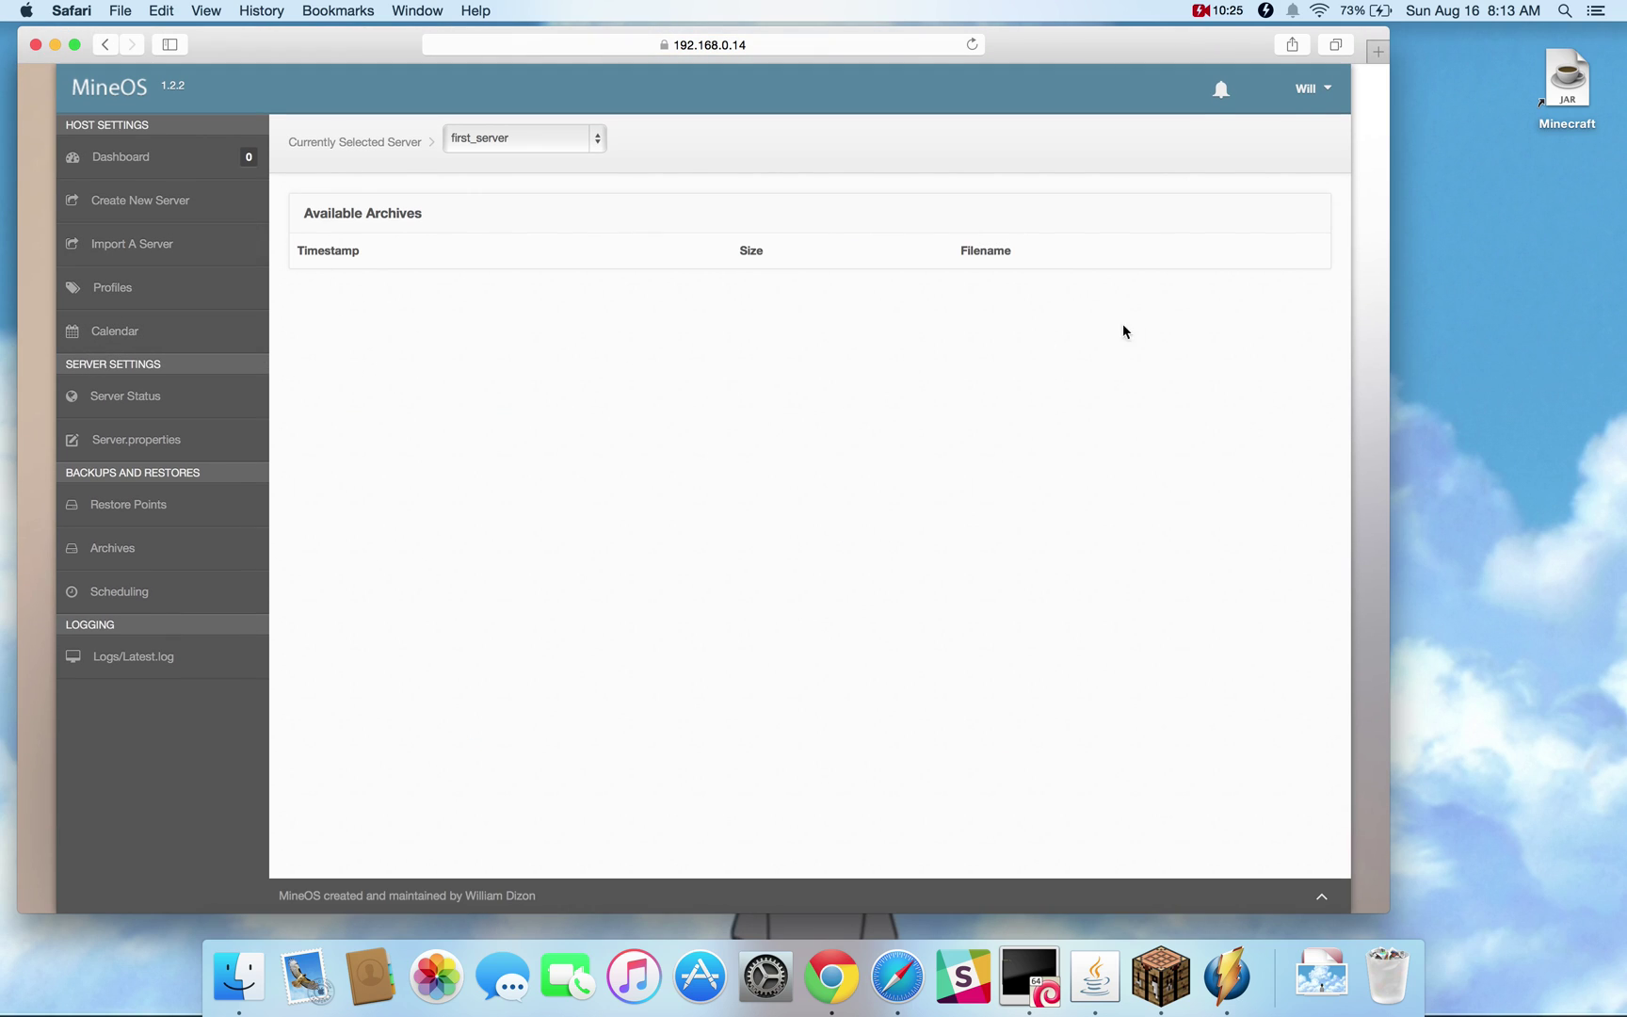
left_click(127, 534)
left_click(1222, 300)
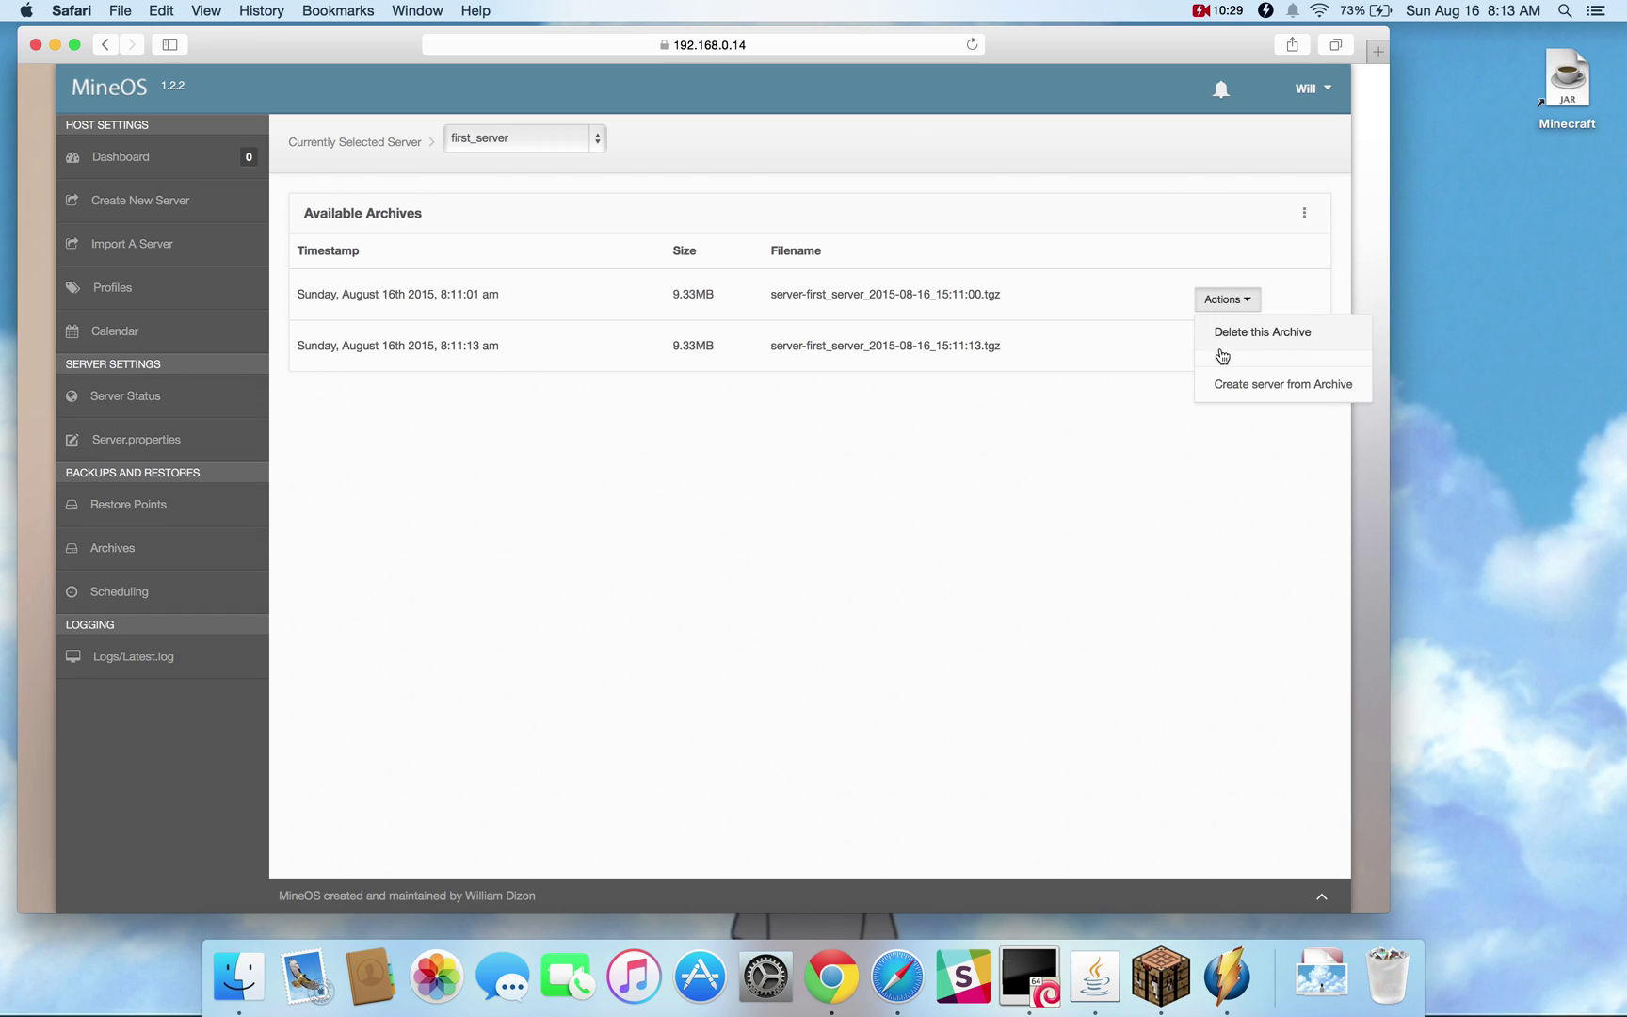
left_click(636, 399)
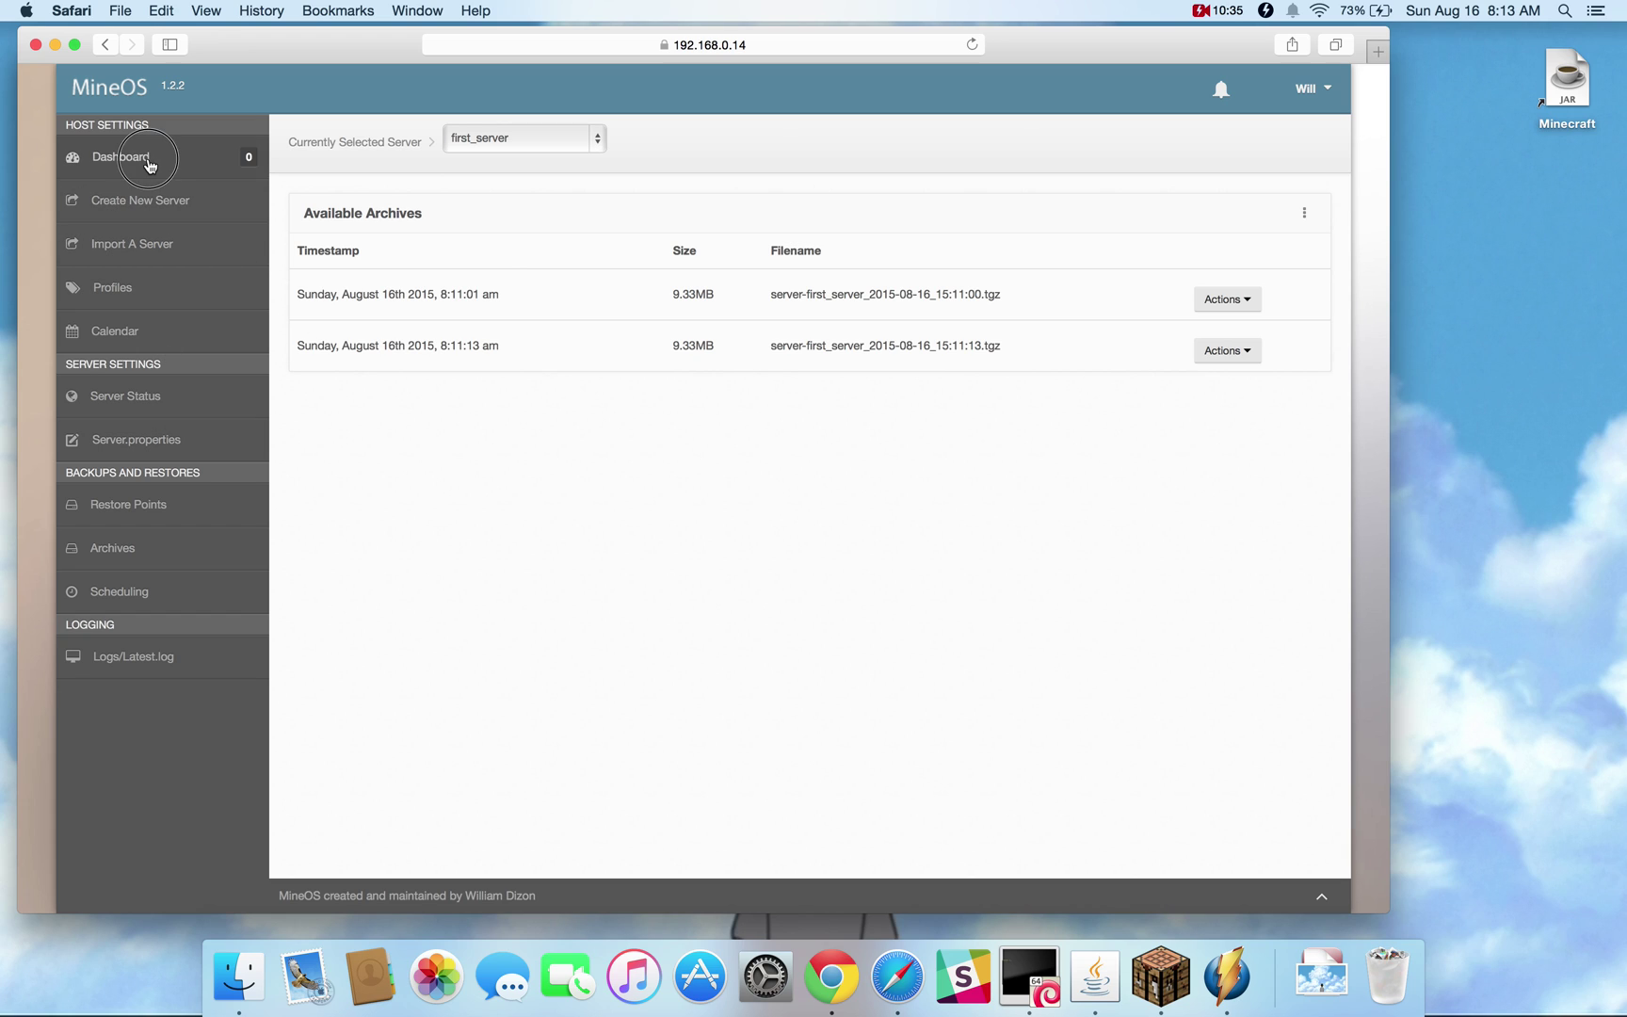
left_click(152, 161)
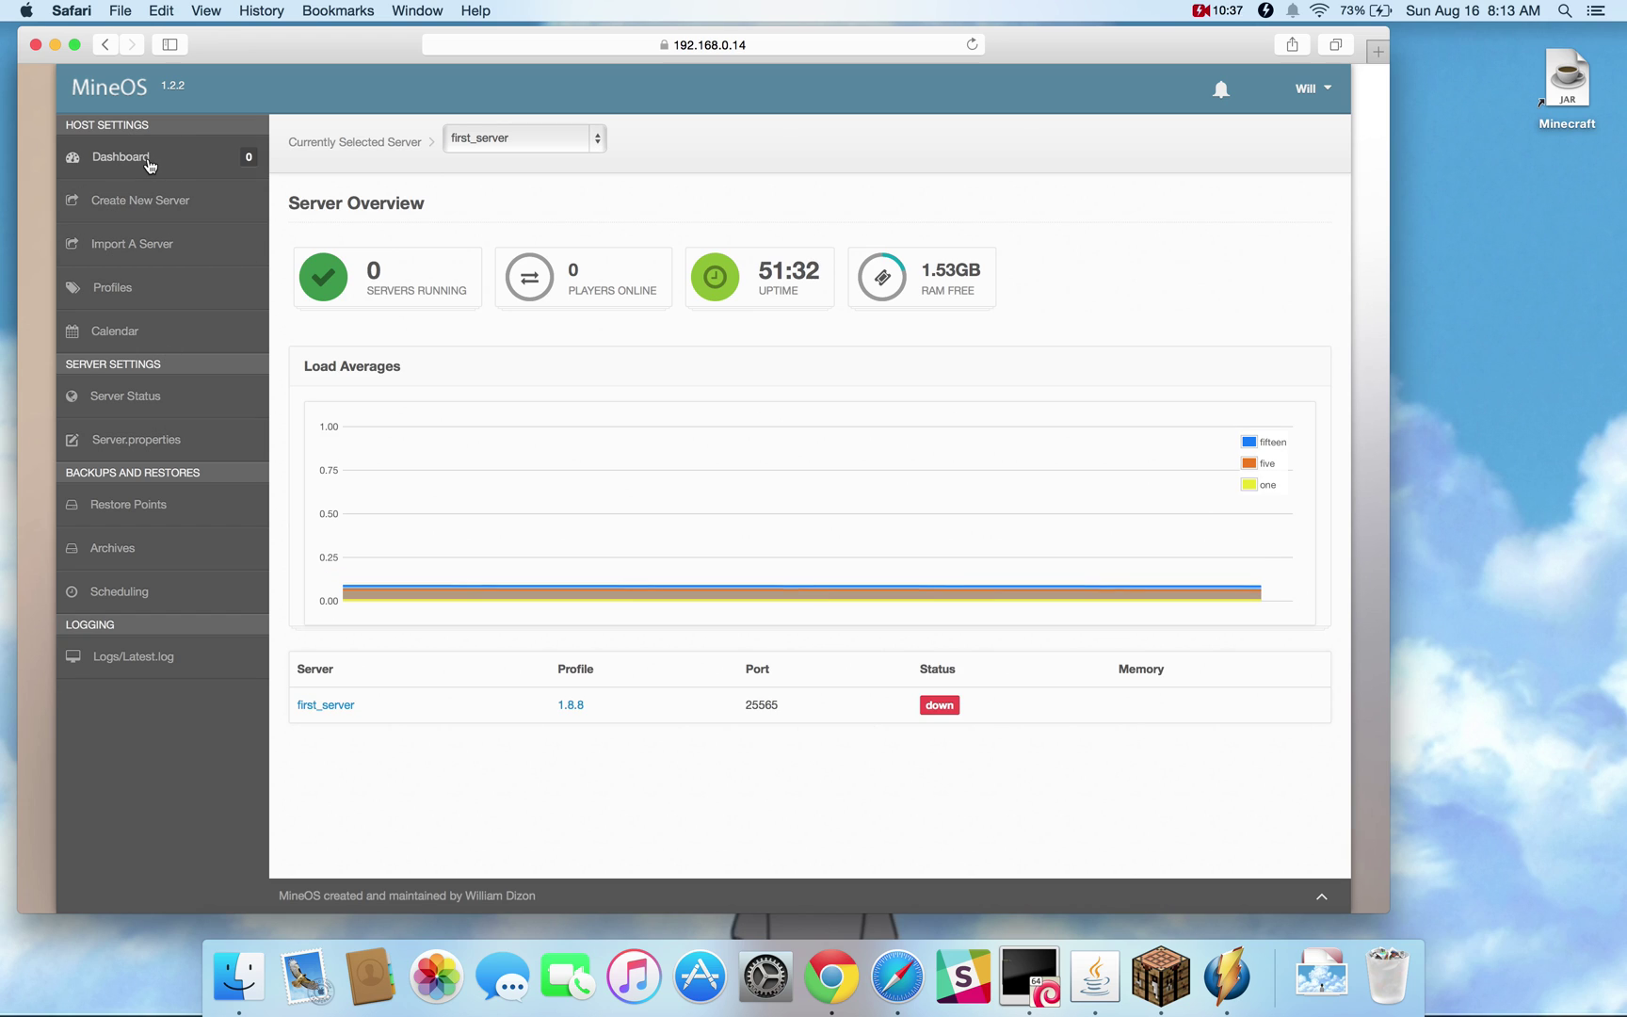